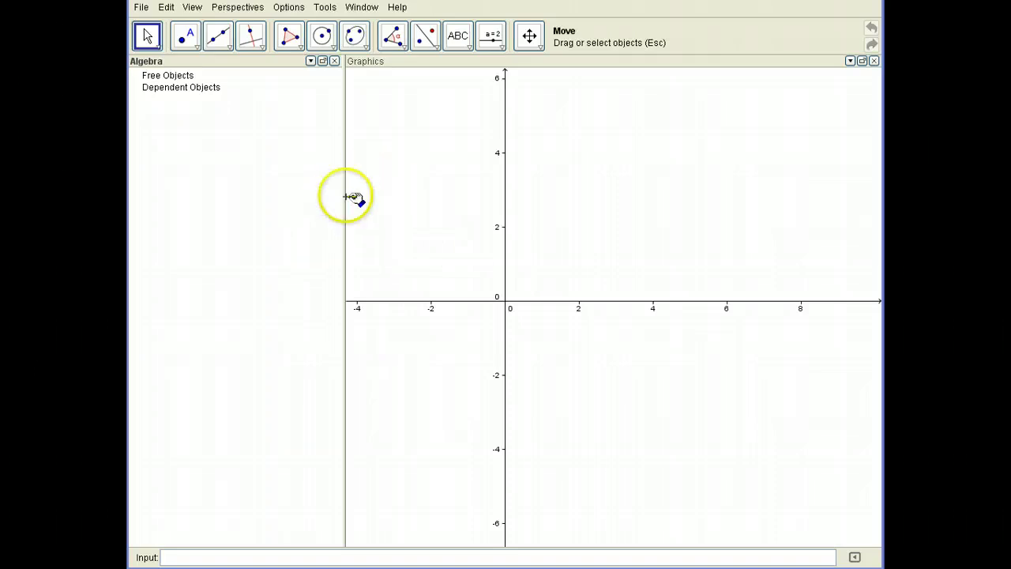
Step: Hide the Algebra view and turn off the coordinate axes to leave a blank Graphics view
drag(347, 192, 281, 216)
click(192, 7)
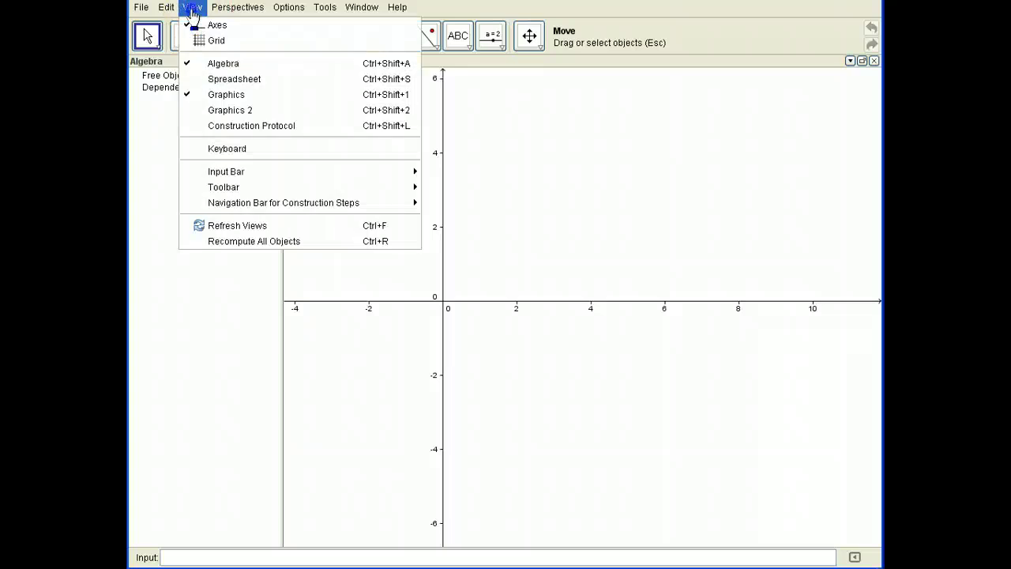
click(236, 64)
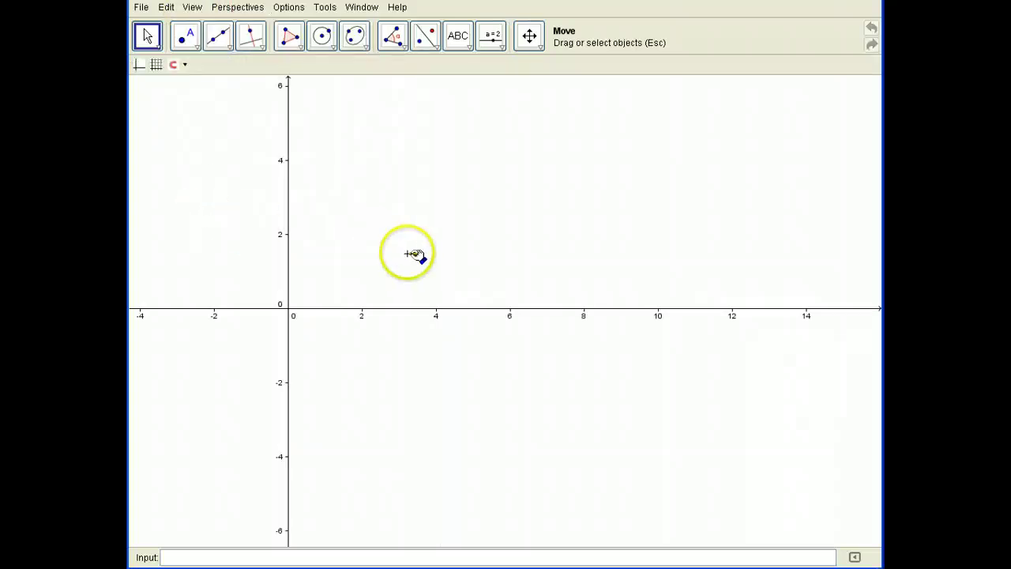
click(137, 66)
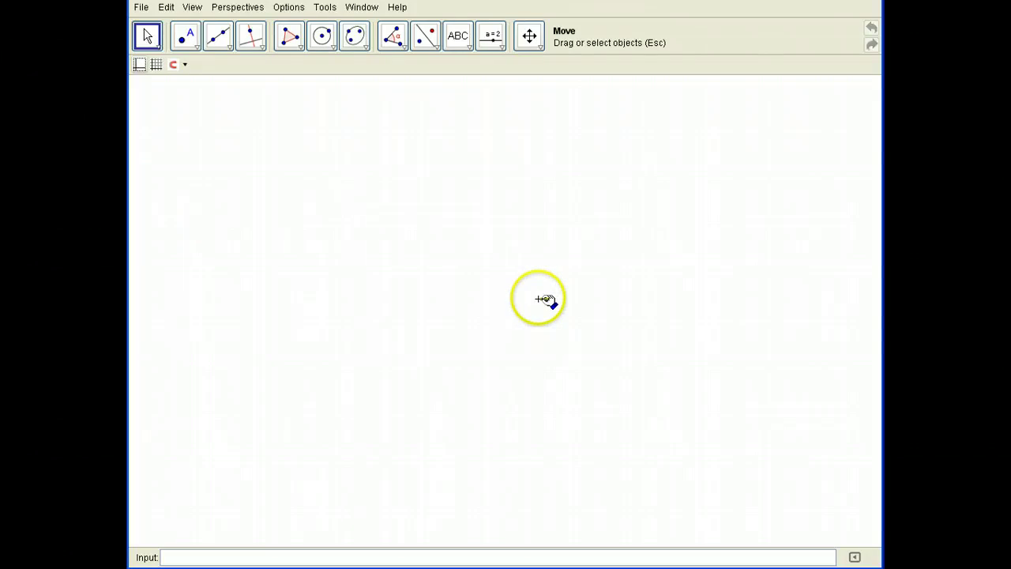
click(477, 318)
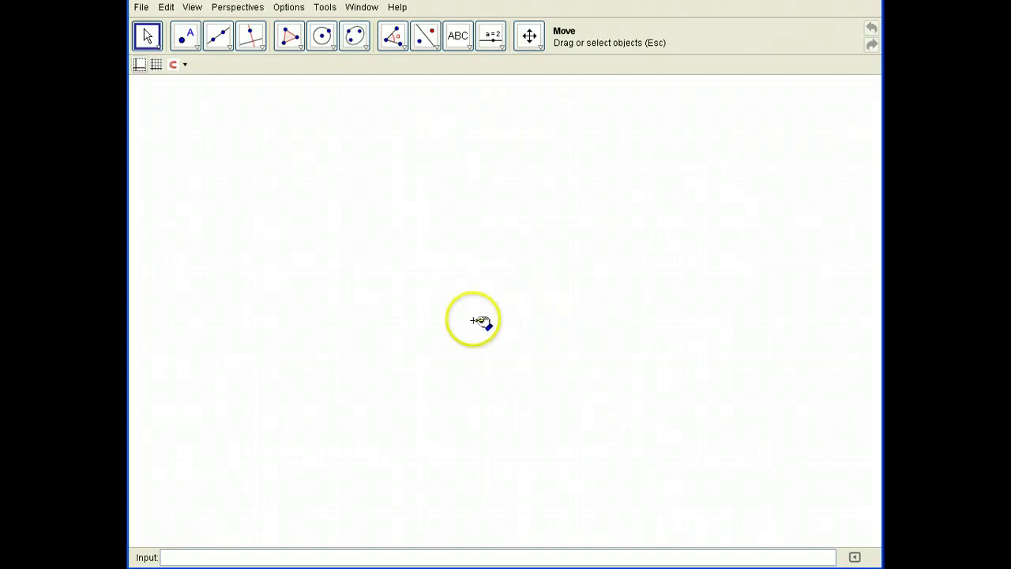
drag(476, 320, 427, 324)
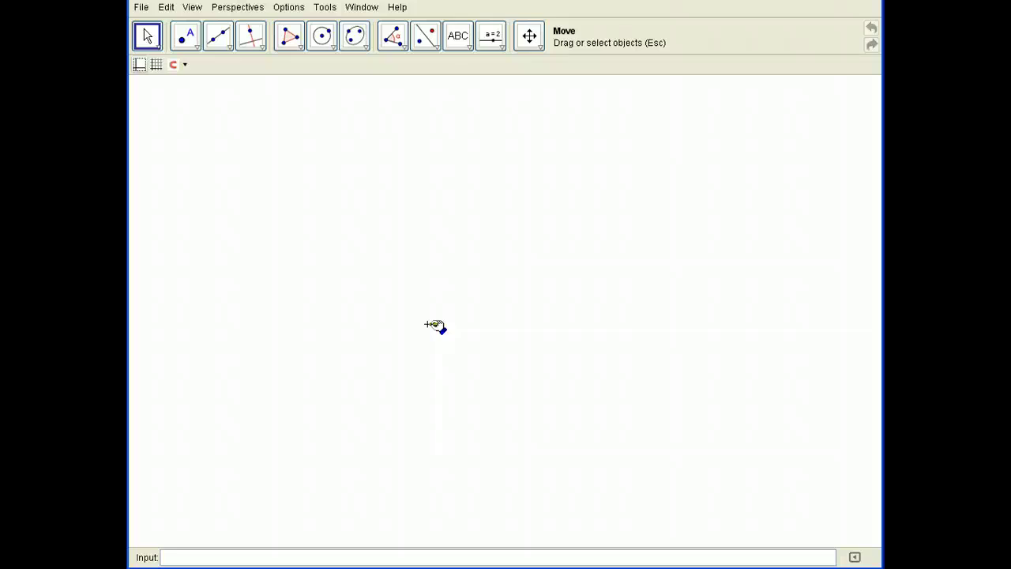
Step: Draw a roughly horizontal segment AB in the upper-left part of the drawing area with Segment between Two Points
click(219, 36)
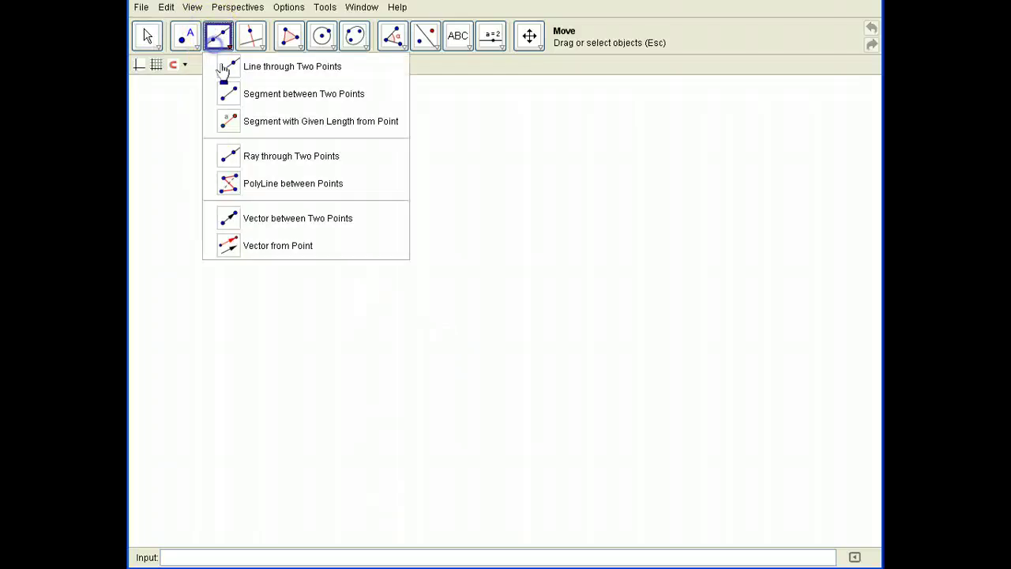
click(255, 103)
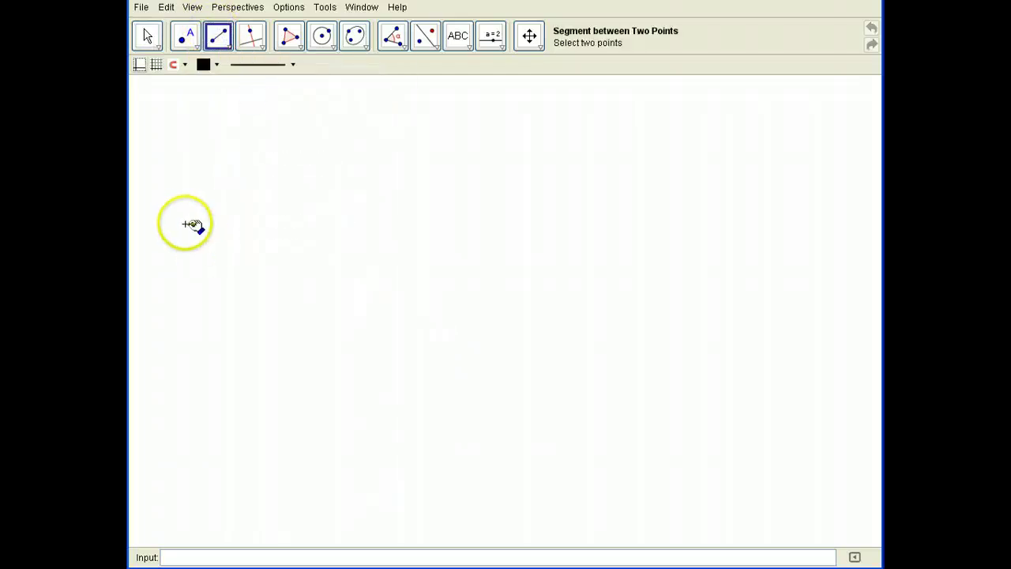
click(189, 227)
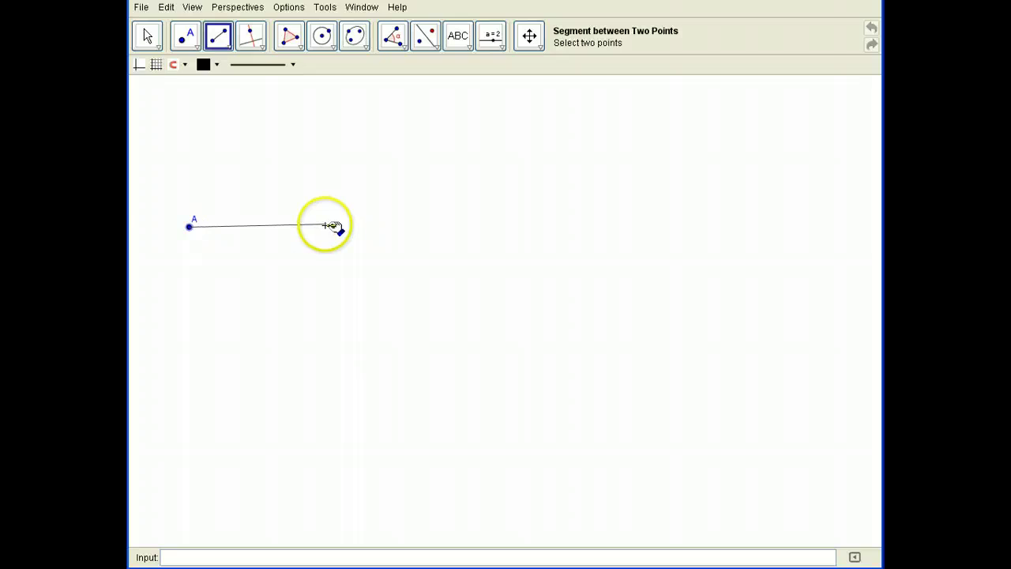
click(323, 227)
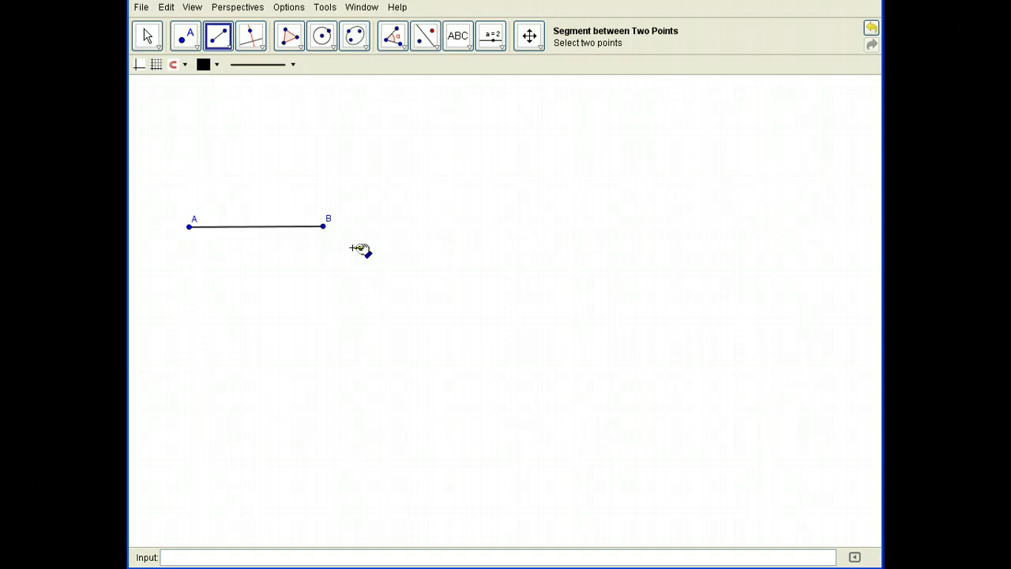
click(356, 185)
Step: Translate point A by a newly drawn vector CD that slopes up to the right, placed to the right of segment AB
click(433, 47)
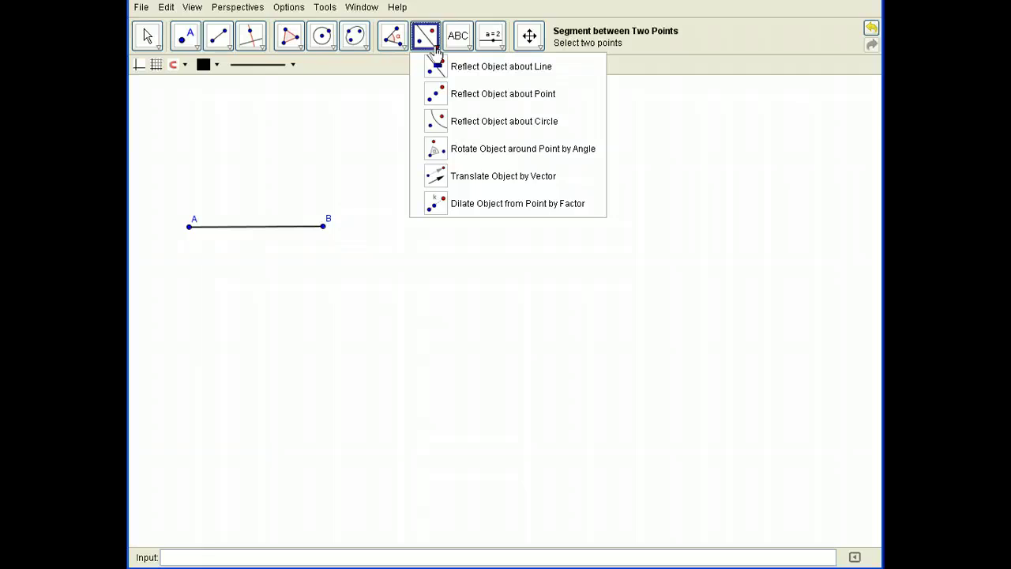
click(527, 177)
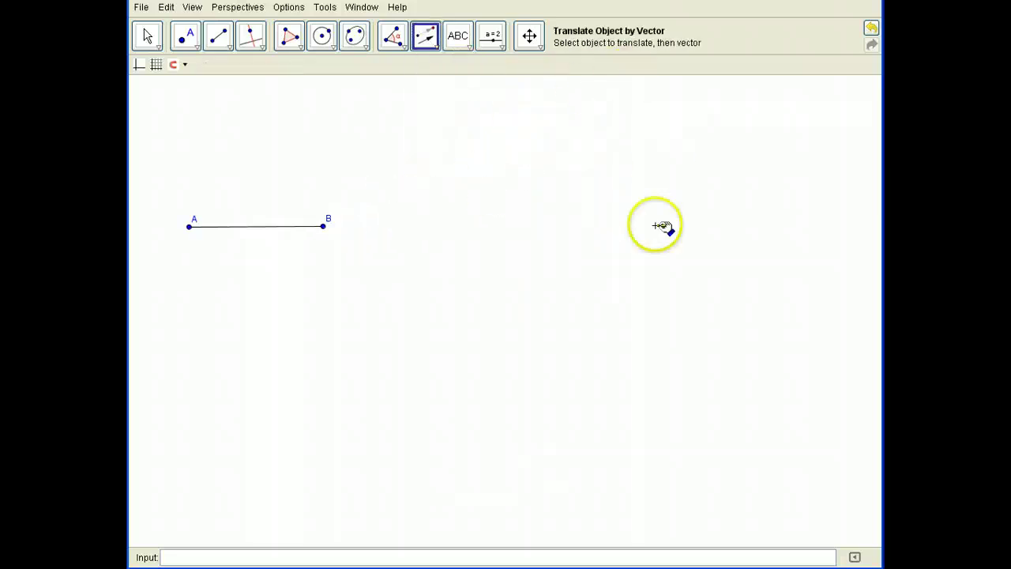
click(189, 227)
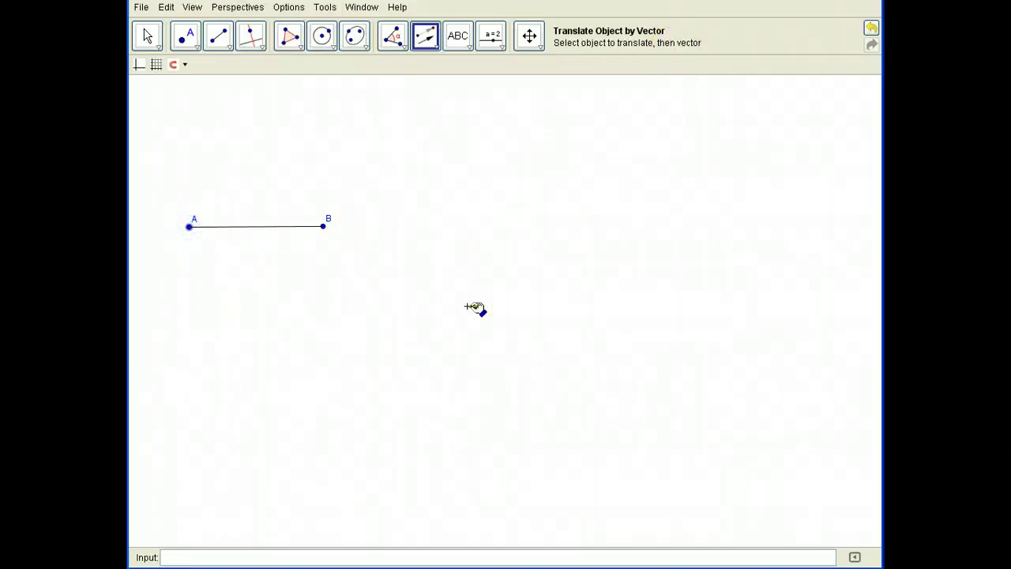
drag(467, 306, 543, 99)
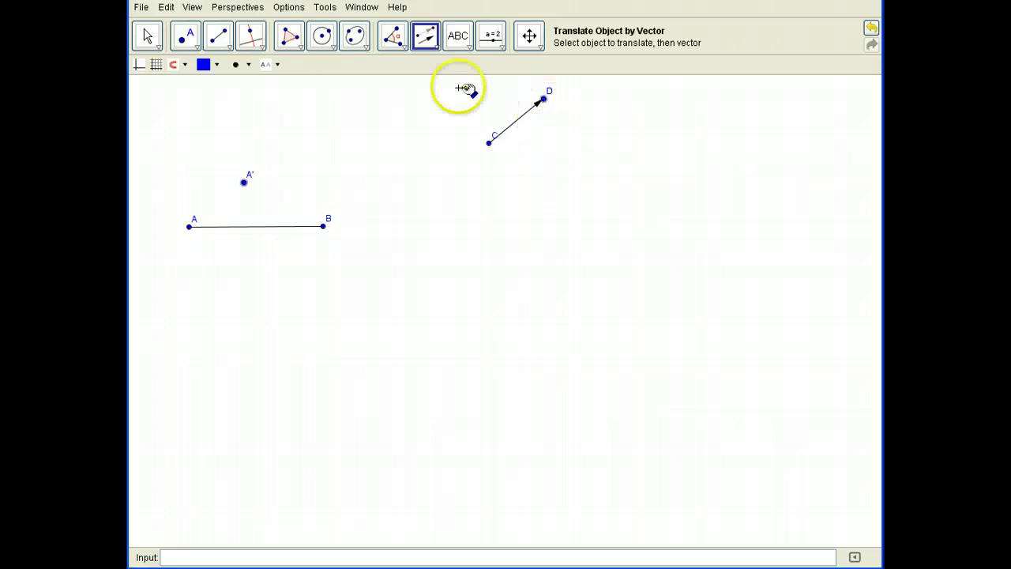
click(149, 46)
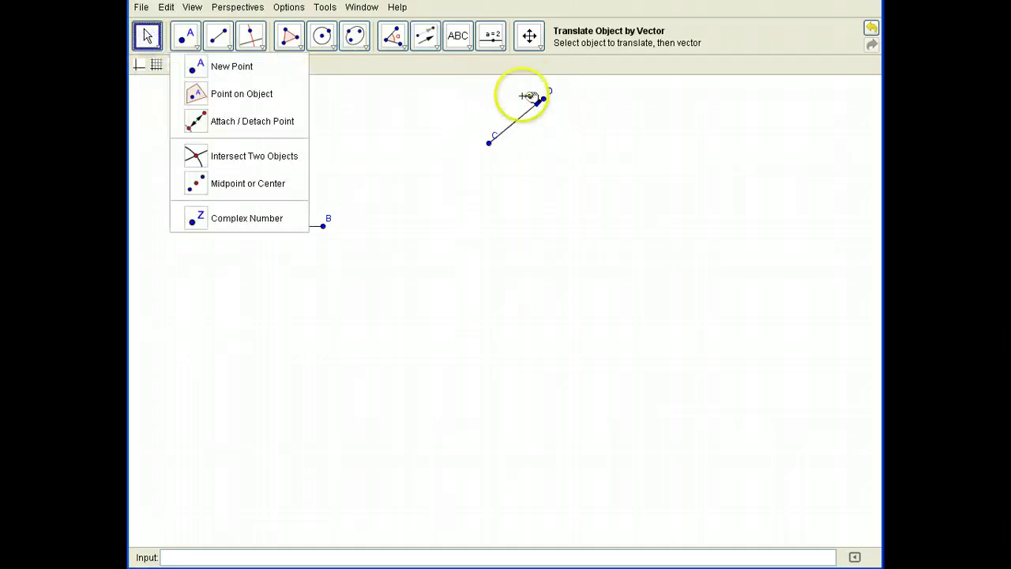
click(545, 109)
click(570, 166)
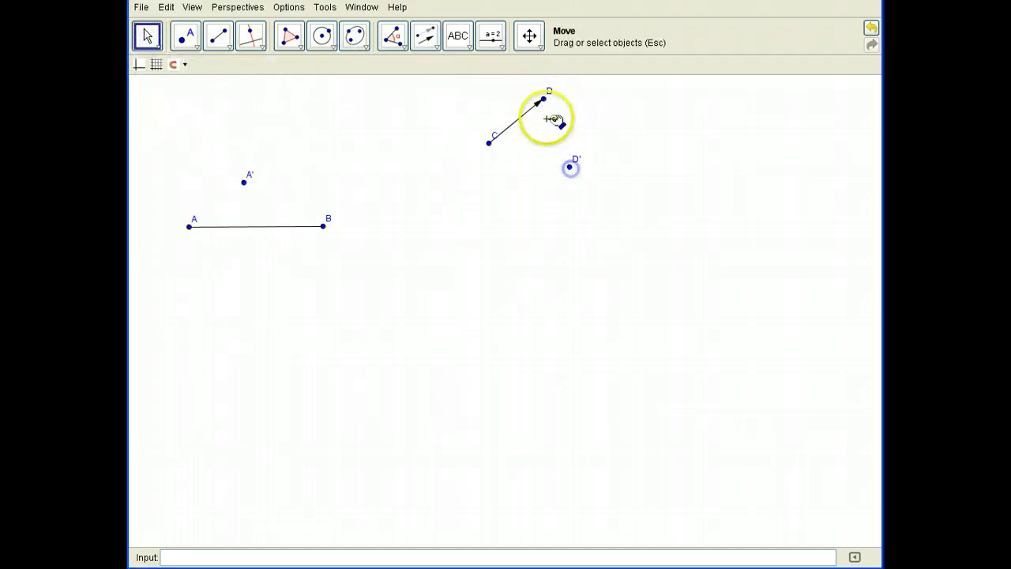
key(ctrl+z)
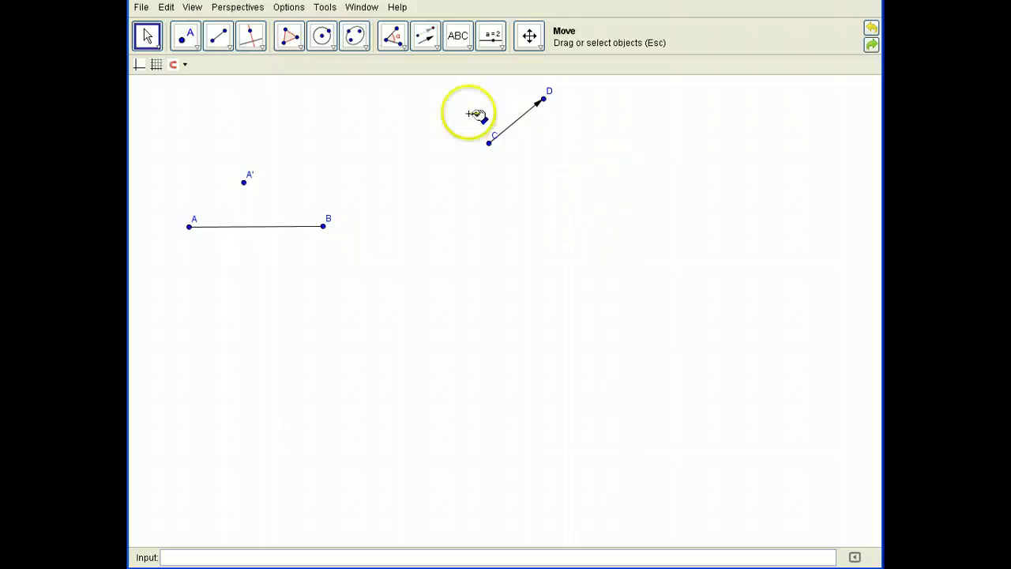
Step: Reposition vector CD so C is level with segment AB, and lengthen it with D up and to the right of C
click(145, 36)
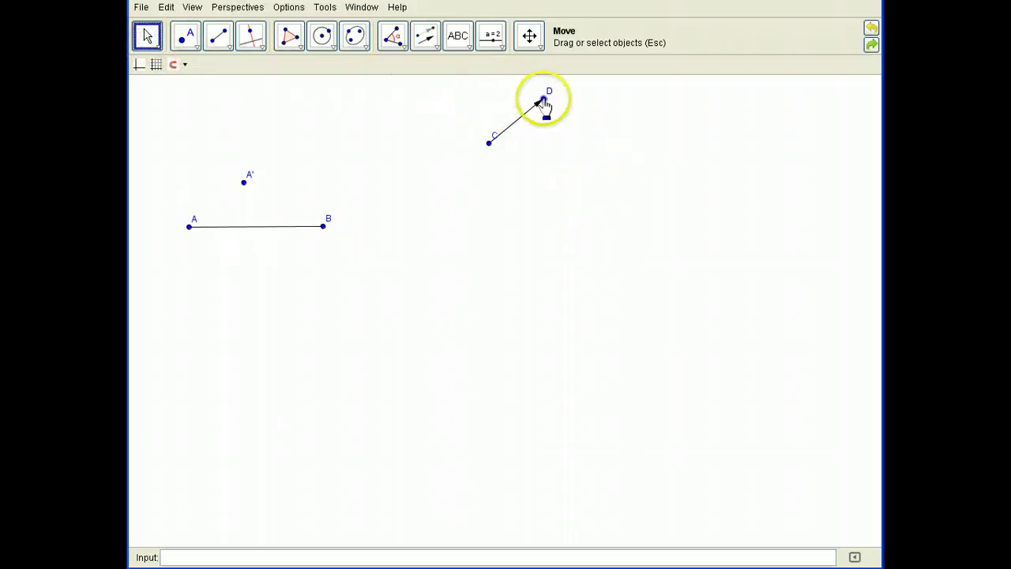
mouse_move(544, 97)
mouse_down()
mouse_move(589, 181)
mouse_move(398, 90)
mouse_move(406, 231)
mouse_move(623, 273)
mouse_move(675, 295)
mouse_move(736, 104)
mouse_move(494, 293)
mouse_move(506, 101)
mouse_move(564, 106)
mouse_move(545, 94)
mouse_up()
click(514, 122)
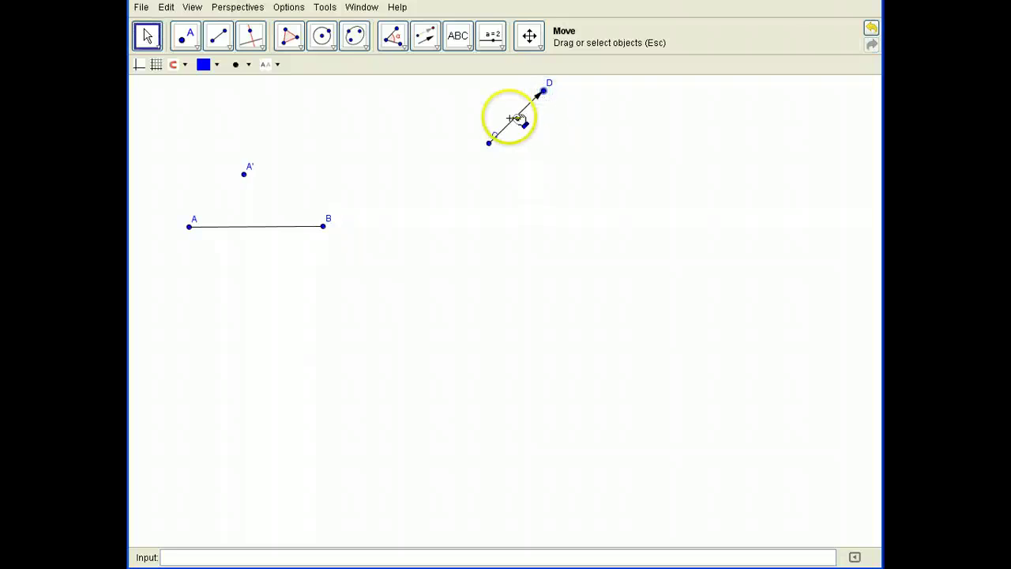
drag(514, 124, 547, 150)
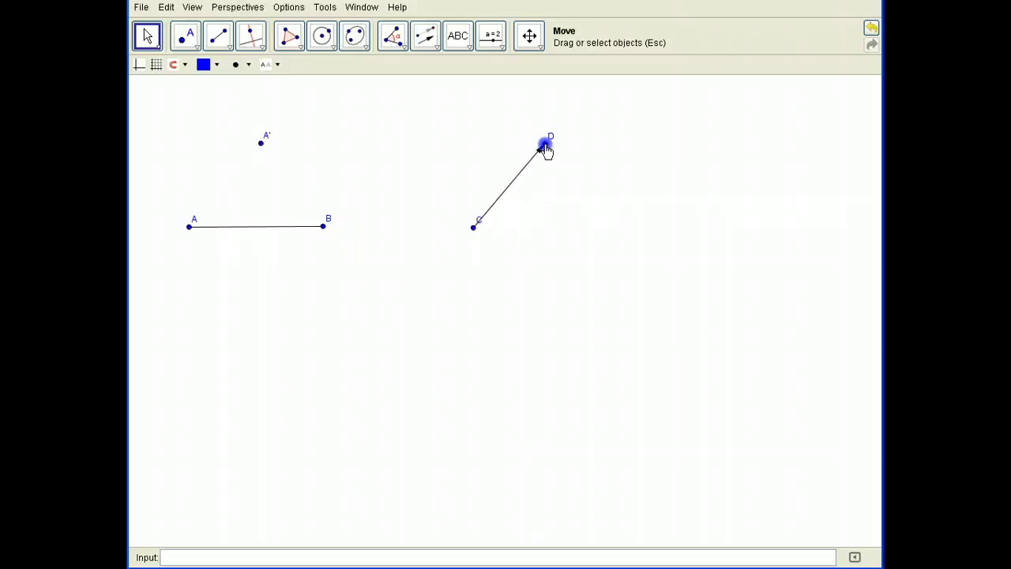
click(496, 298)
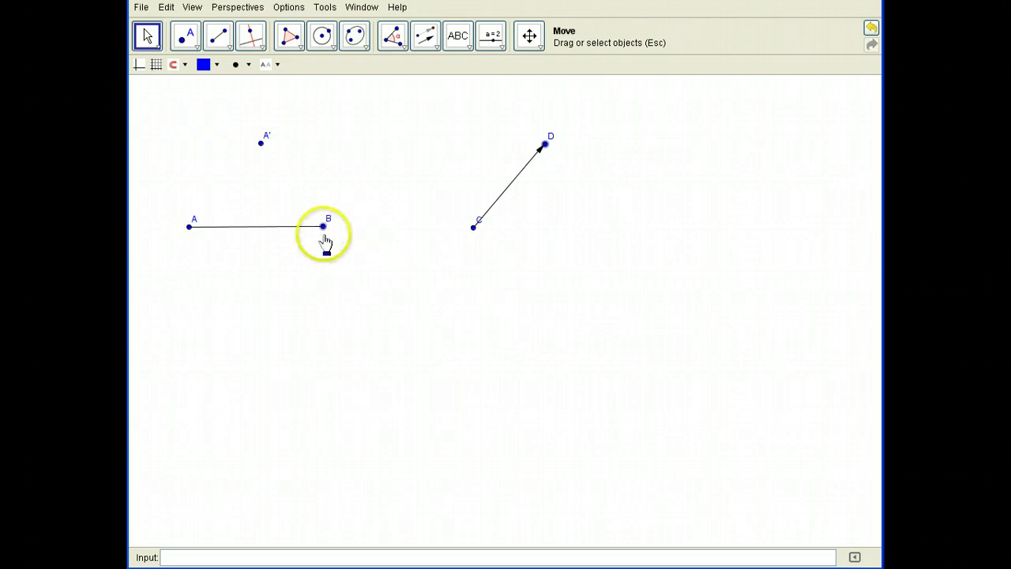
Step: Translate point B by vector CD
click(425, 49)
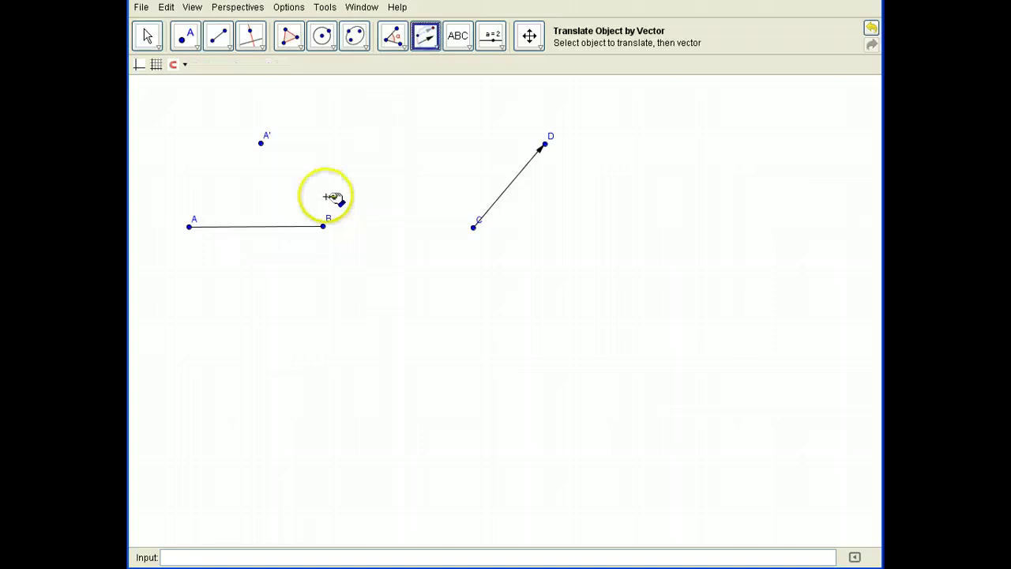
click(354, 226)
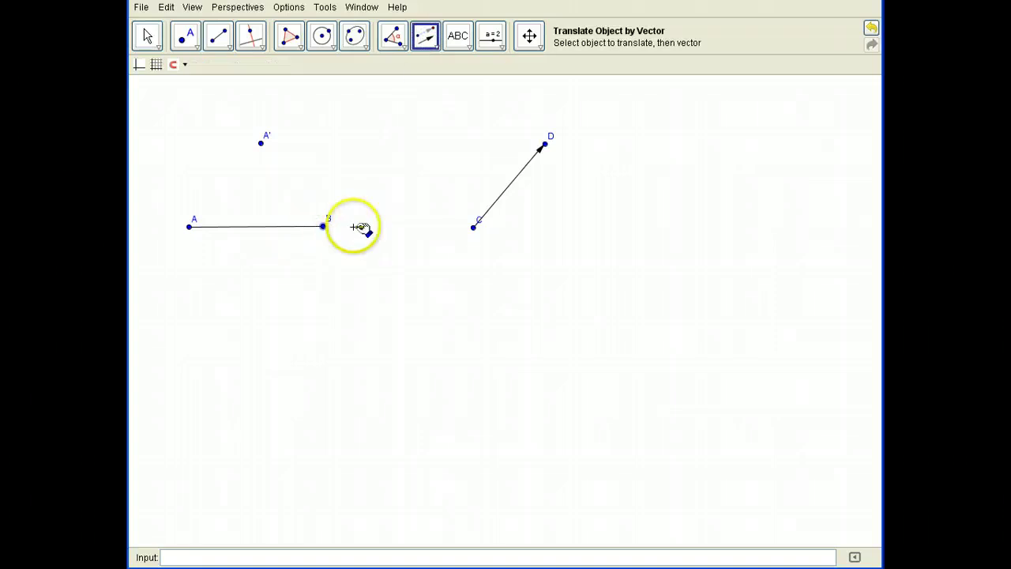
click(514, 192)
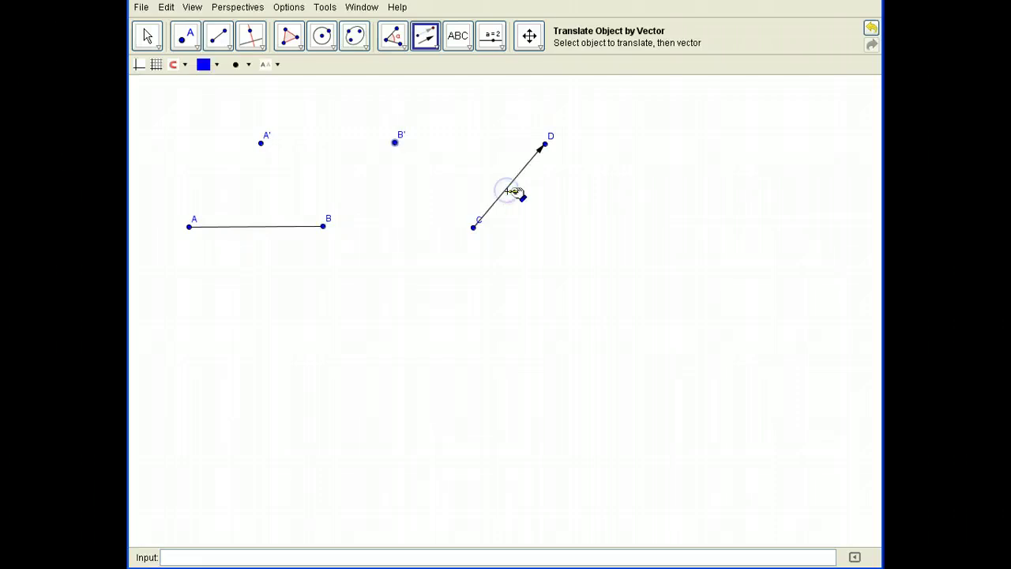
click(520, 158)
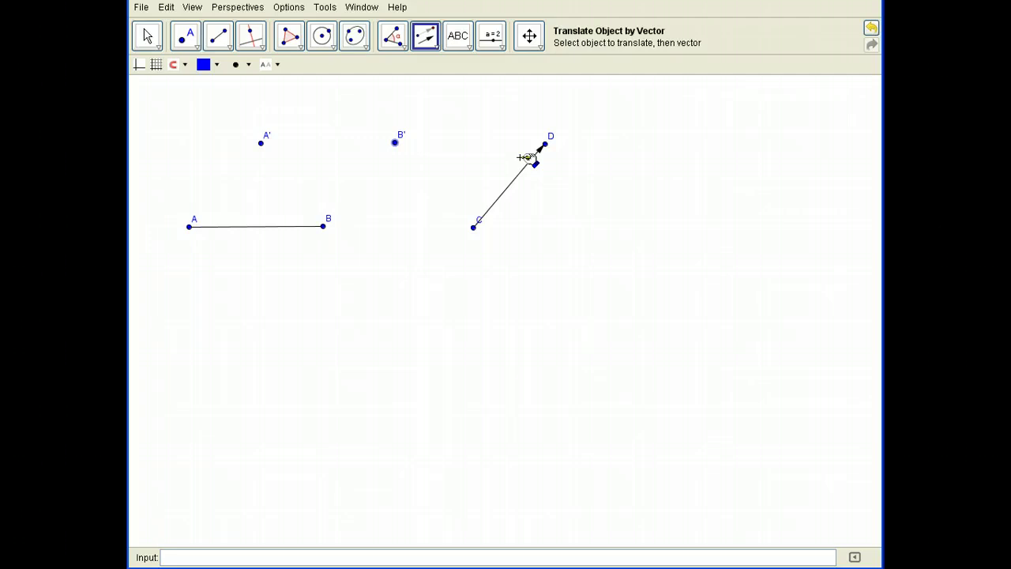
Step: Draw segments AA', A'B' and B'B to complete the parallelogram on segment AB
click(221, 39)
click(188, 228)
click(260, 143)
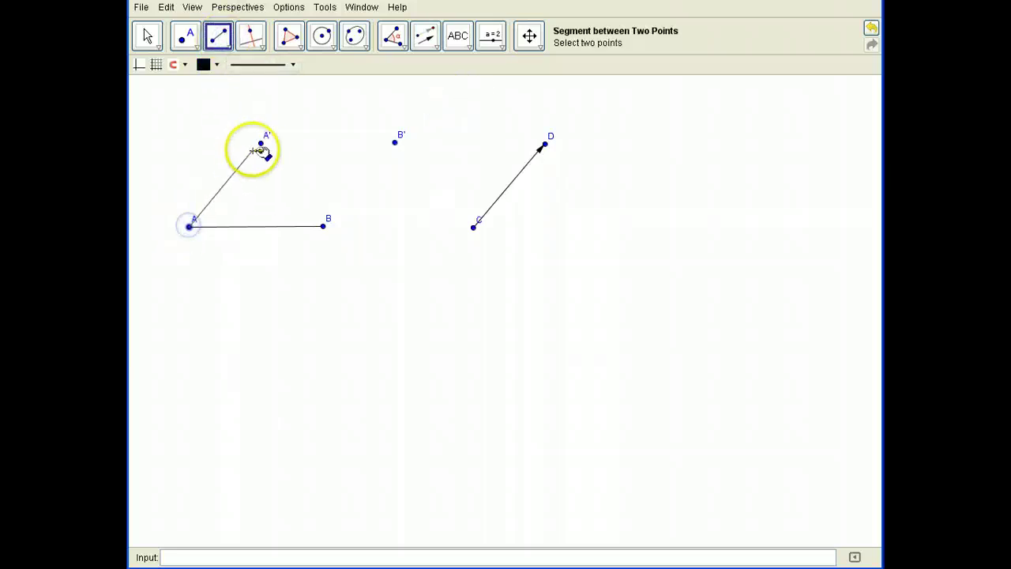
click(260, 143)
click(395, 142)
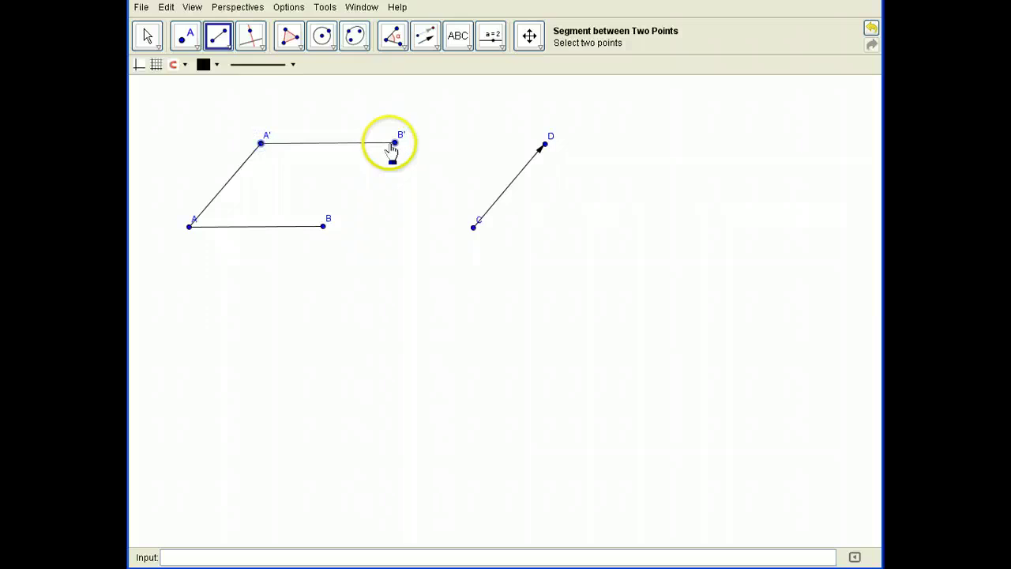
click(395, 142)
click(324, 227)
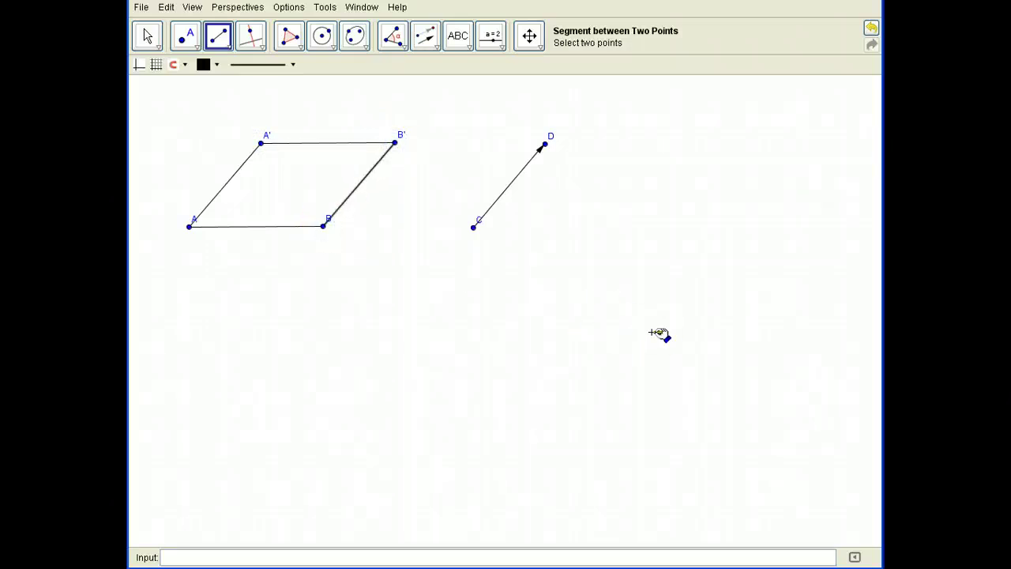
Step: Move point D farther right and slightly up to slant the parallelogram more
click(150, 35)
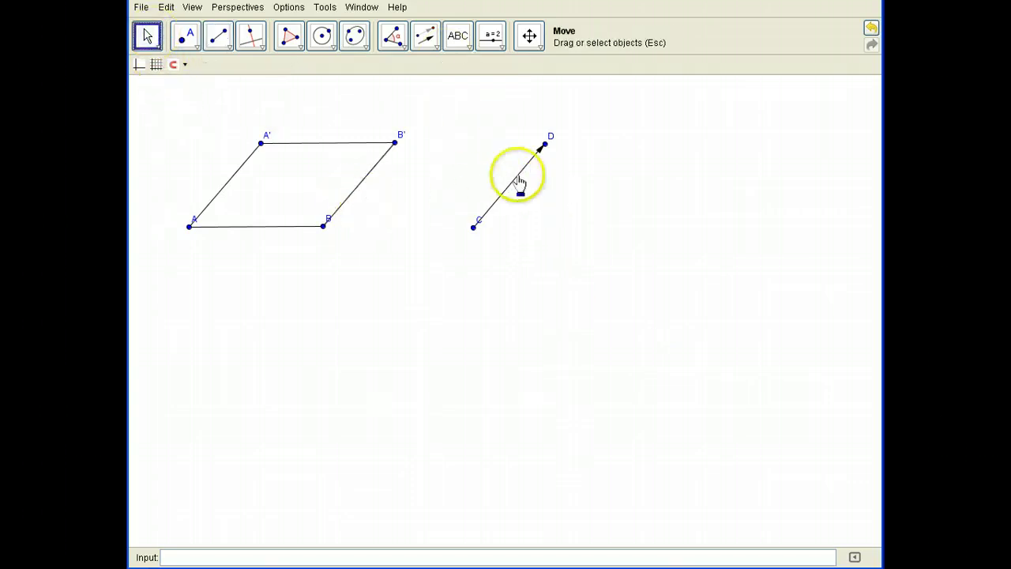
click(545, 146)
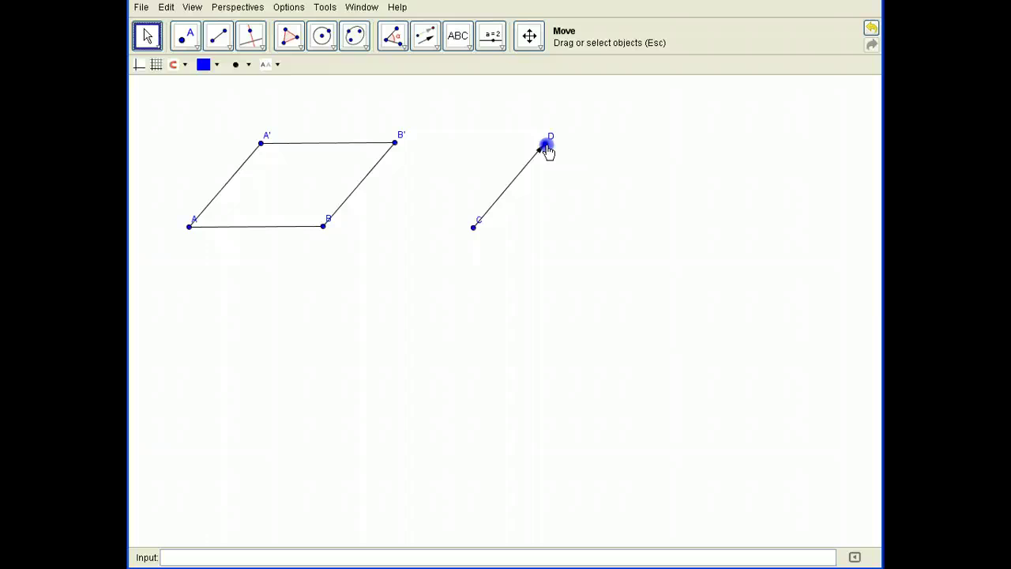
drag(547, 150, 593, 141)
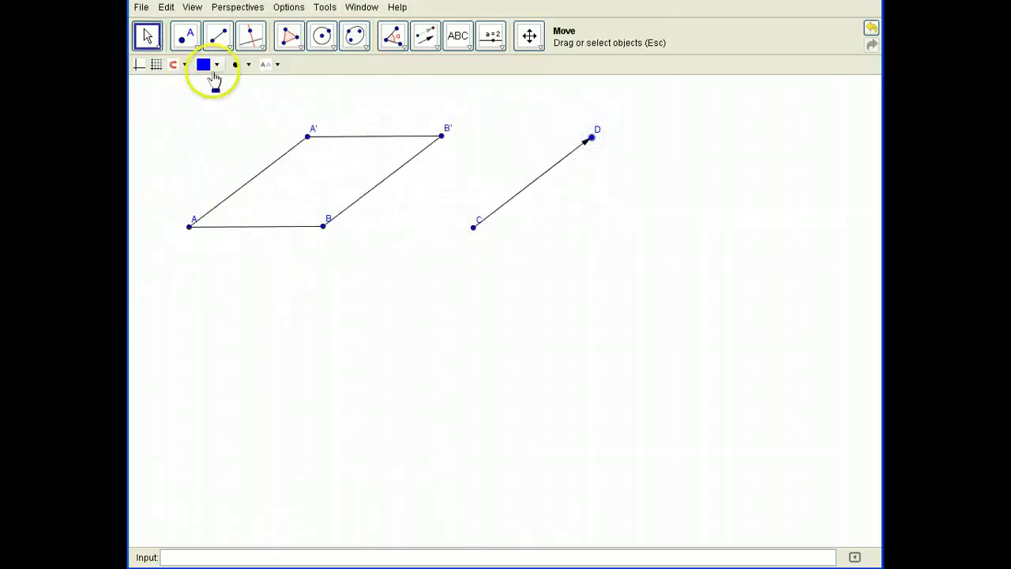
Step: Create a filled polygon through the parallelogram's vertices A, A', B' and B, closing it at A
click(292, 38)
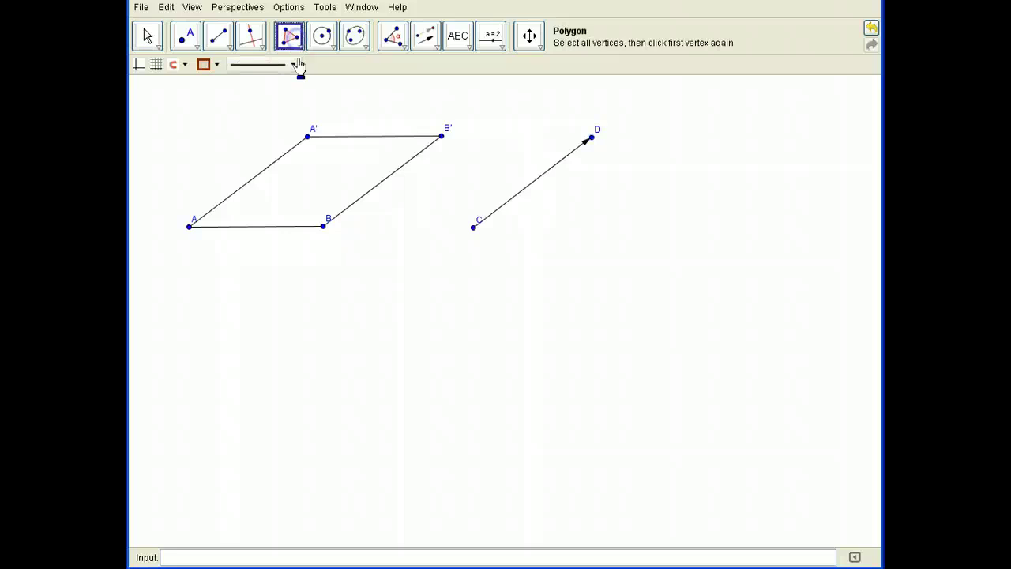
click(299, 49)
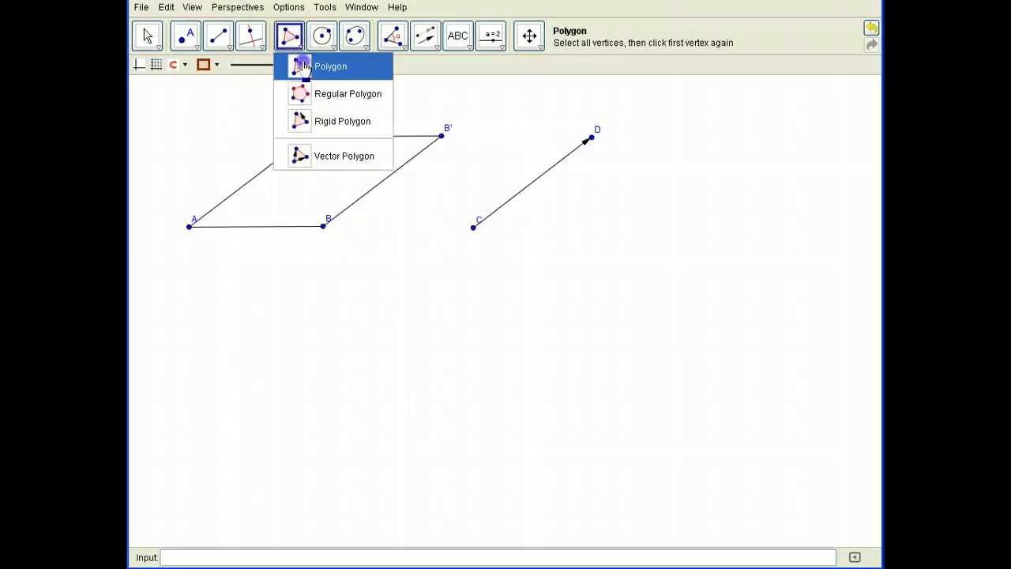
click(316, 67)
click(187, 230)
click(308, 137)
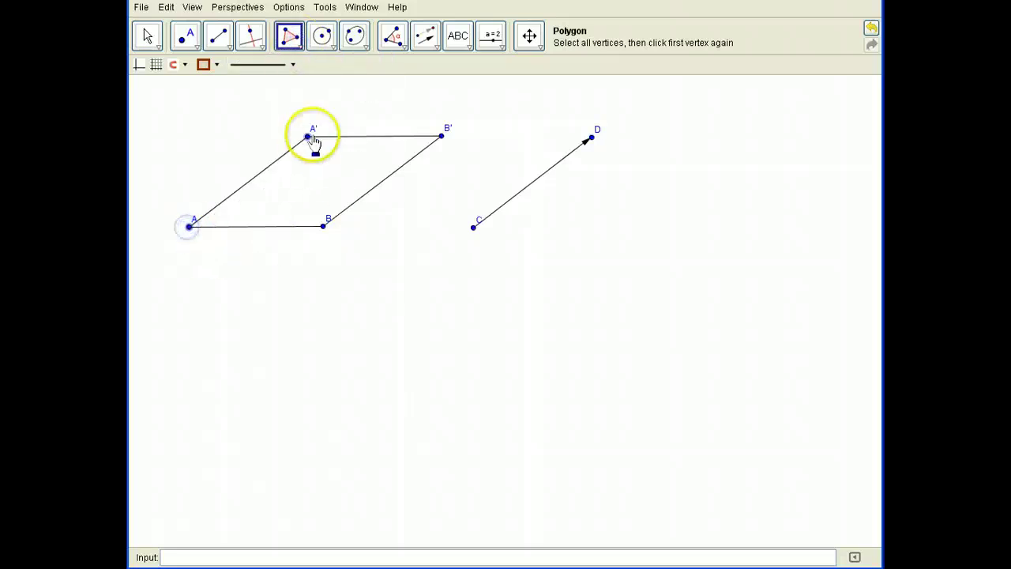
click(440, 137)
click(323, 227)
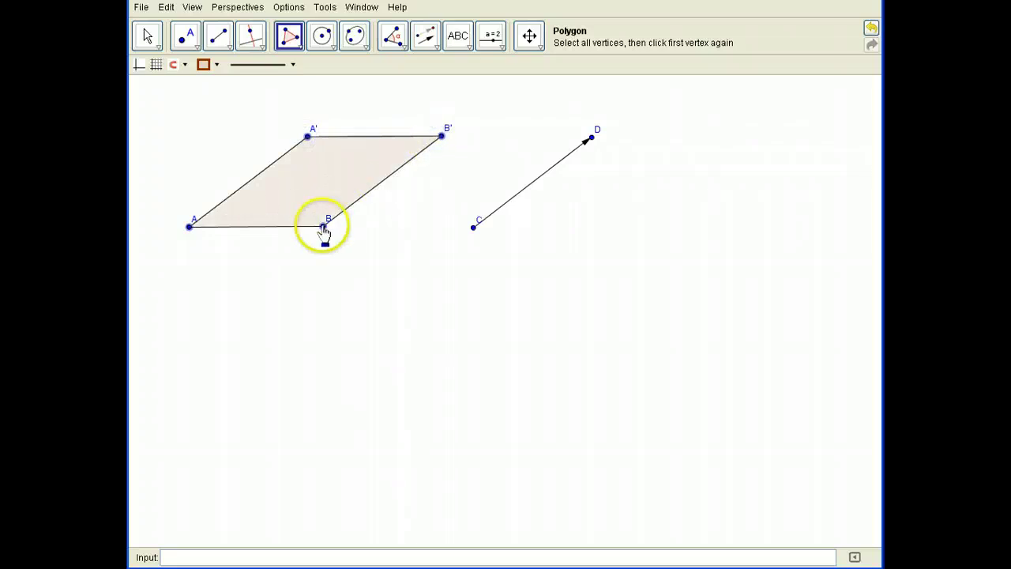
click(188, 228)
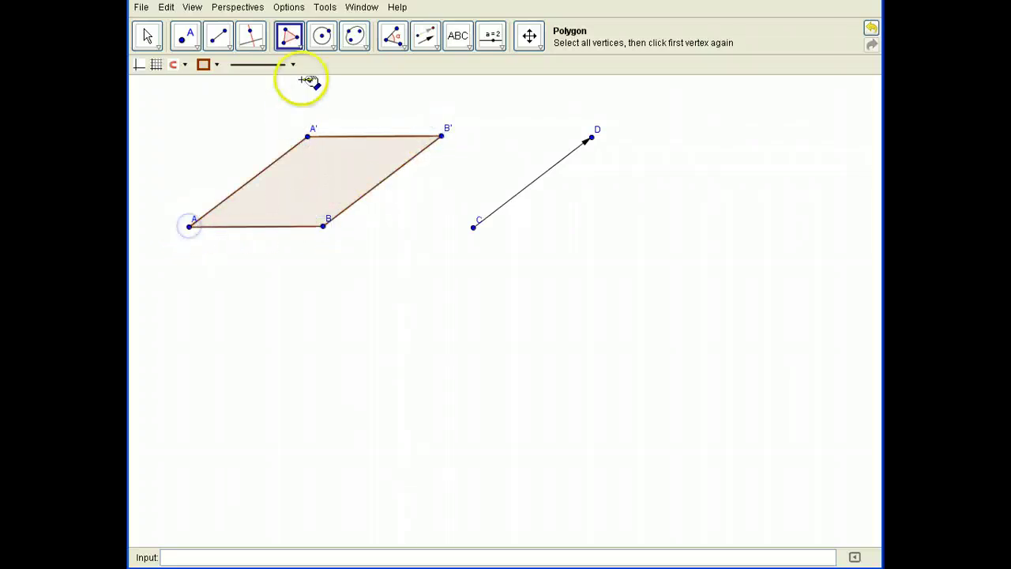
Step: Recolour the parallelogram polygon blue and make its outline thicker
click(215, 68)
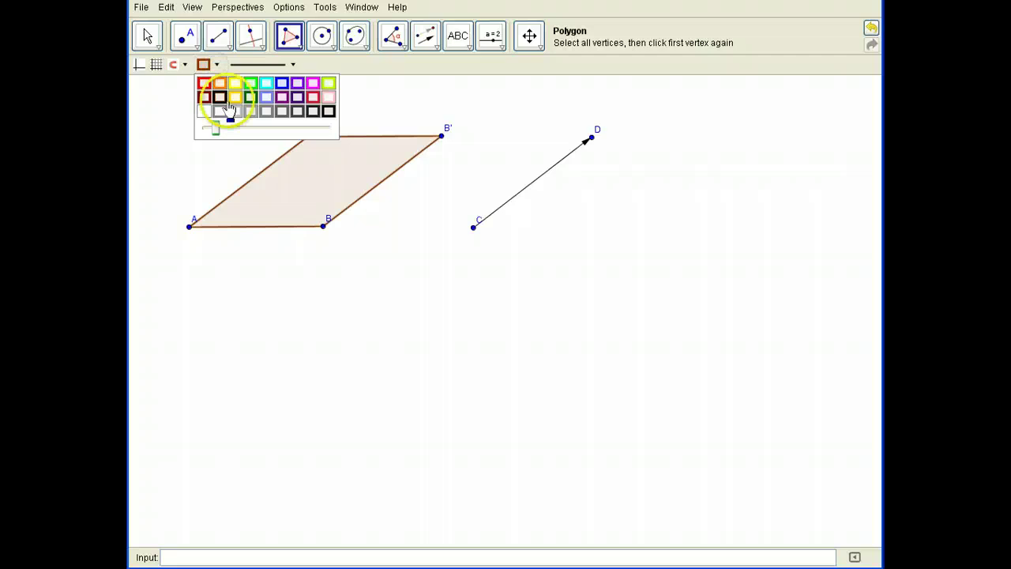
click(294, 95)
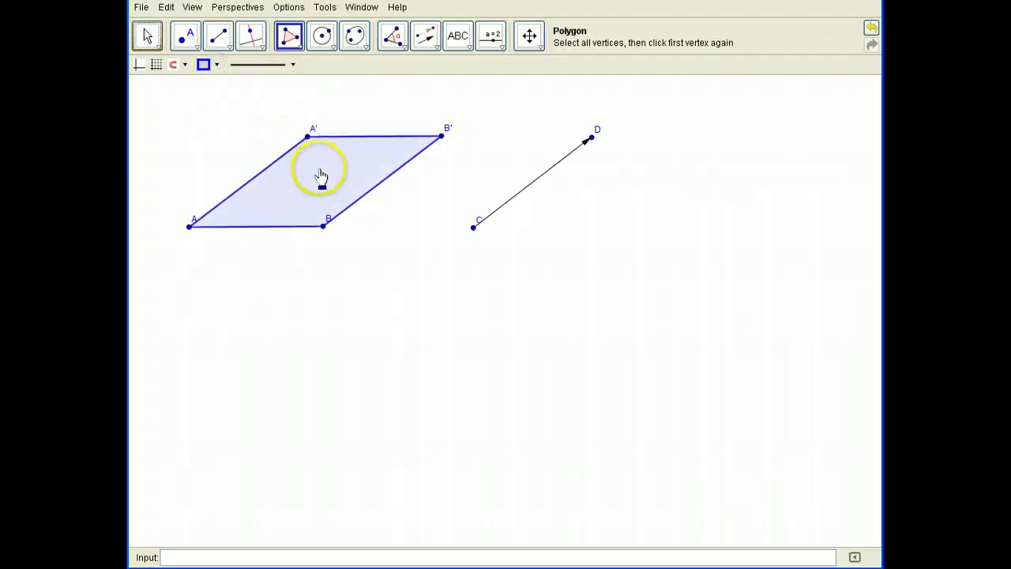
click(295, 73)
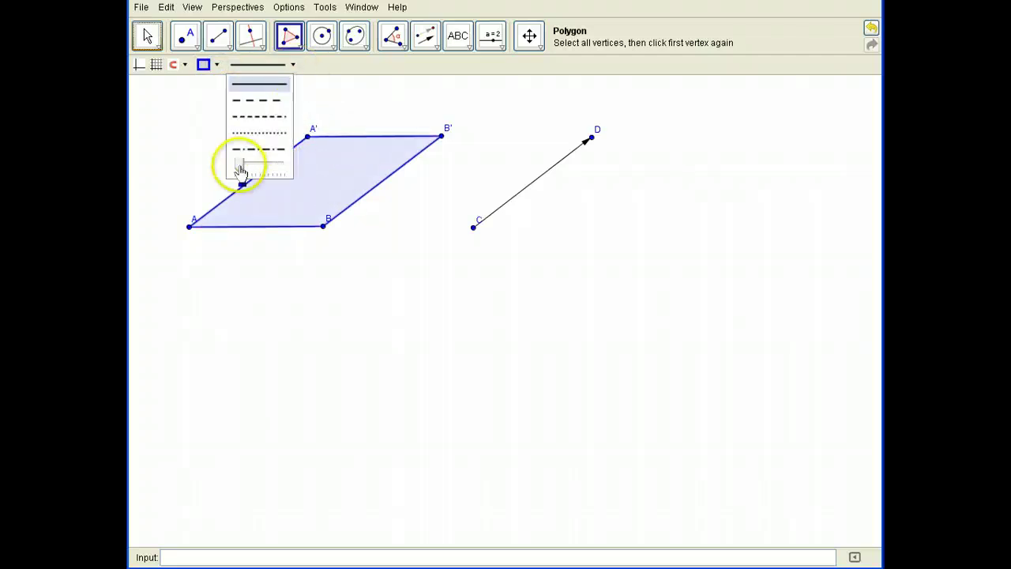
drag(238, 165, 251, 167)
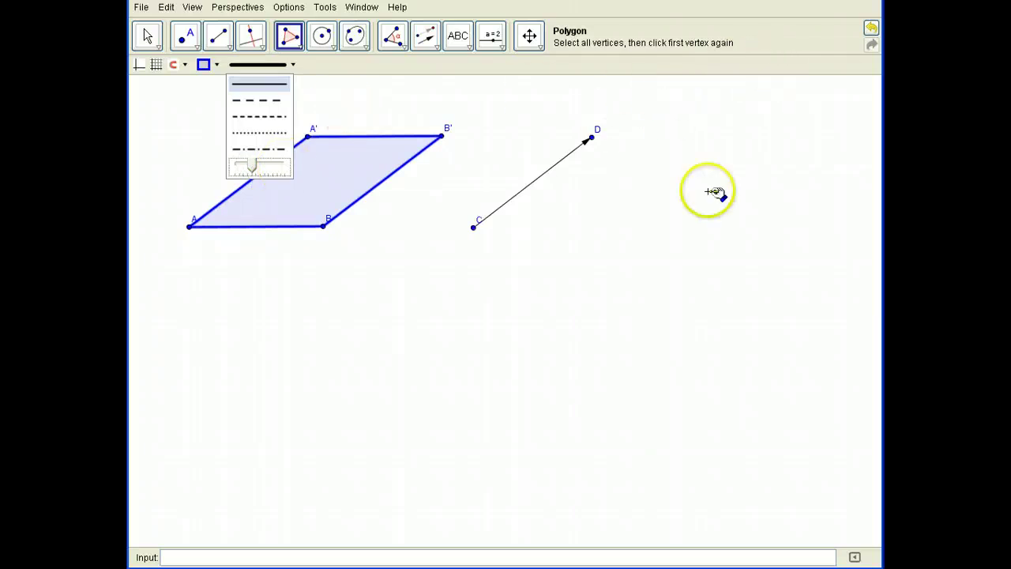
click(695, 298)
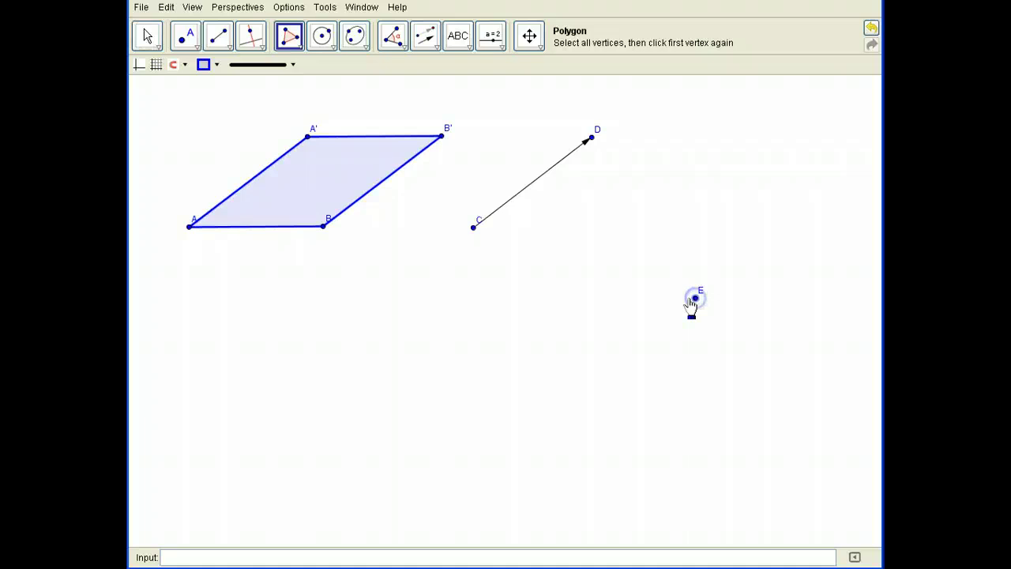
click(484, 225)
click(553, 151)
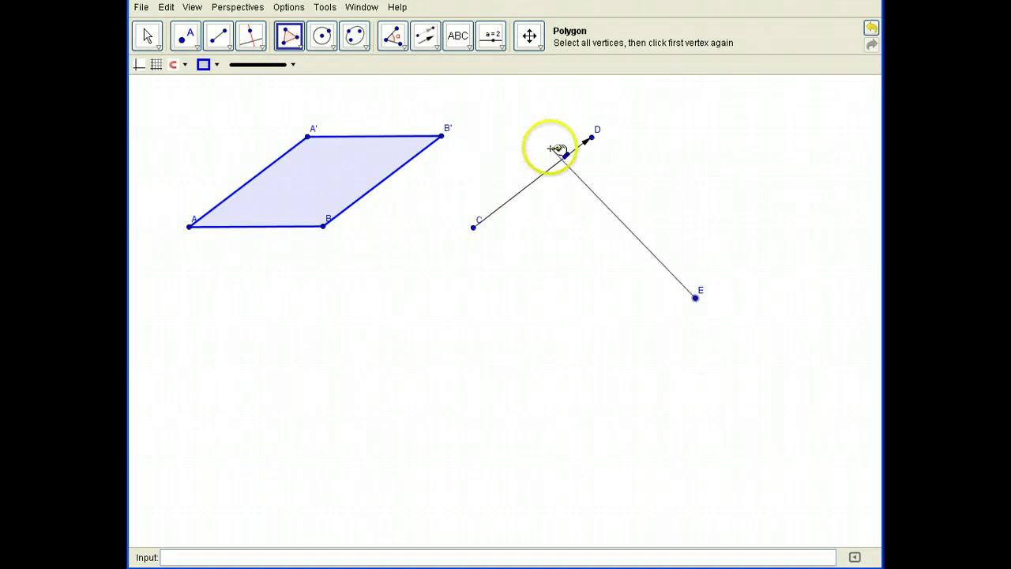
key(Escape)
key(ctrl+z)
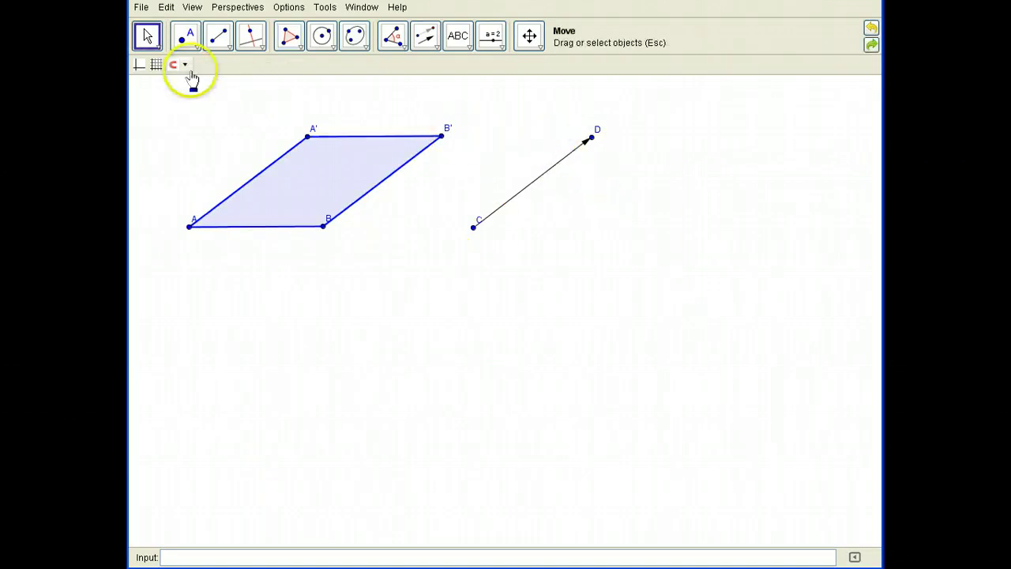
Step: Move point D left and slightly down to make the parallelogram steeper
click(150, 45)
click(727, 36)
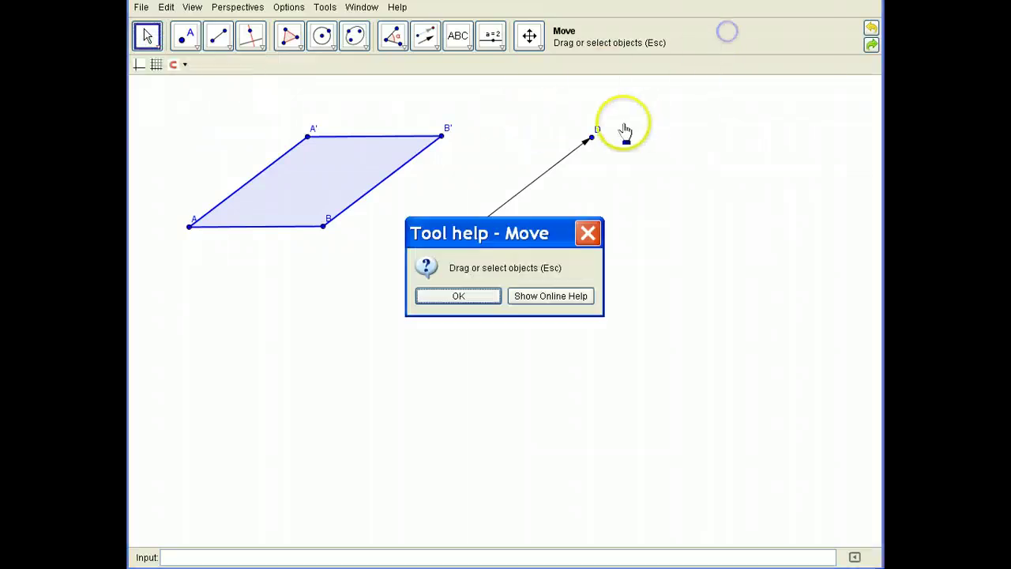
key(Escape)
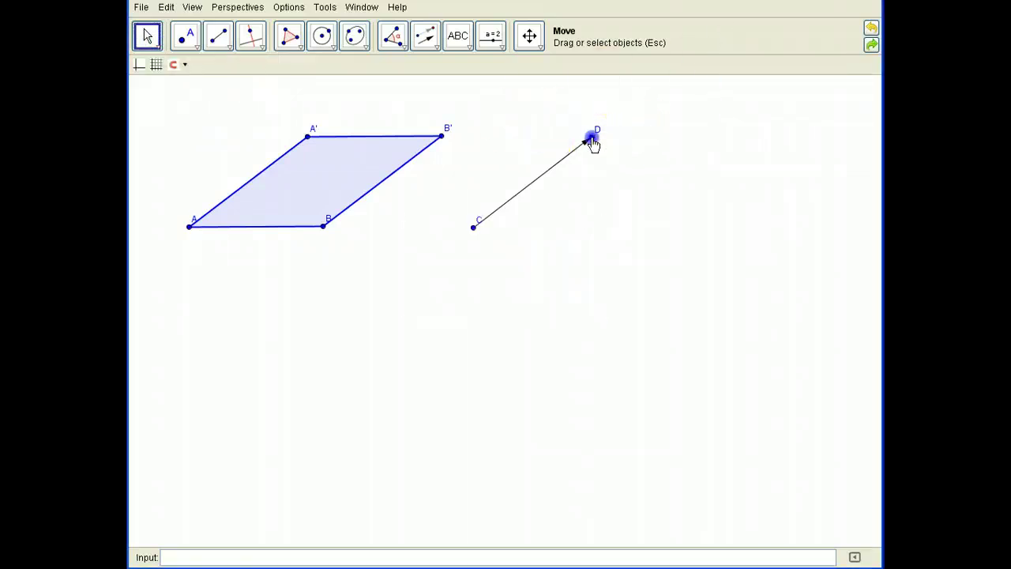
drag(591, 136, 561, 147)
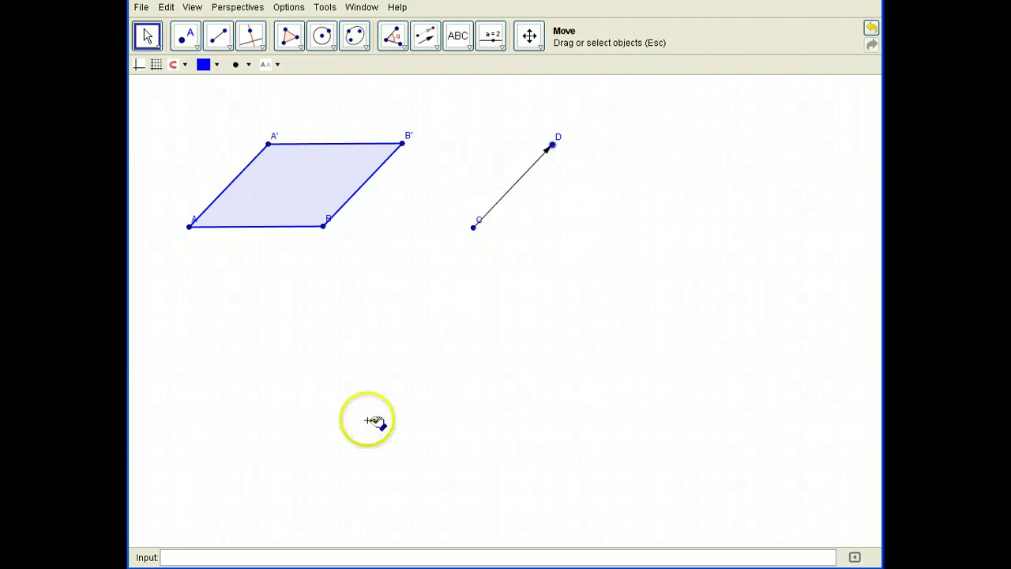
Step: Draw a nearly horizontal segment in the empty area below the parallelogram and place a free point above its left part
click(219, 36)
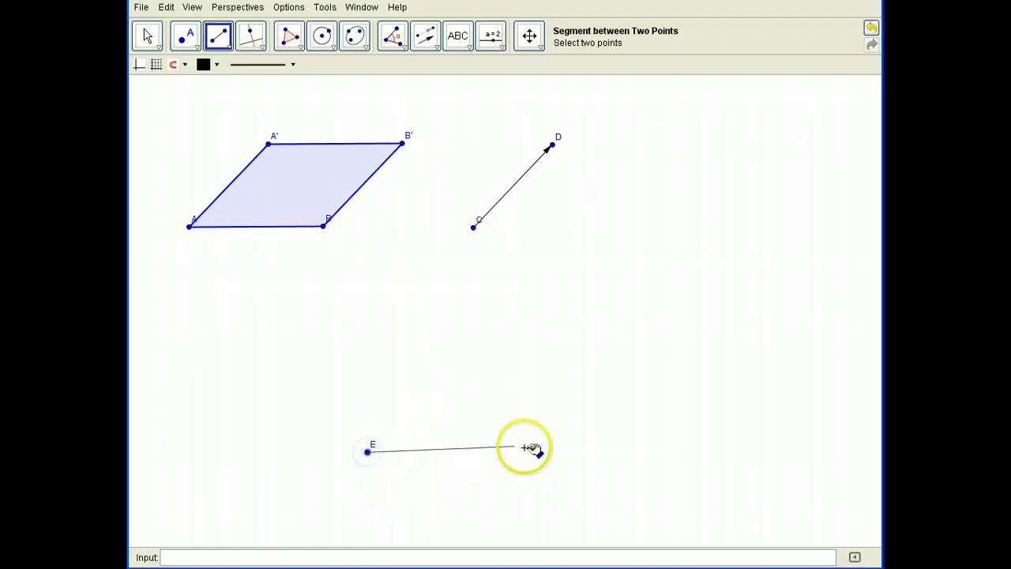
click(545, 450)
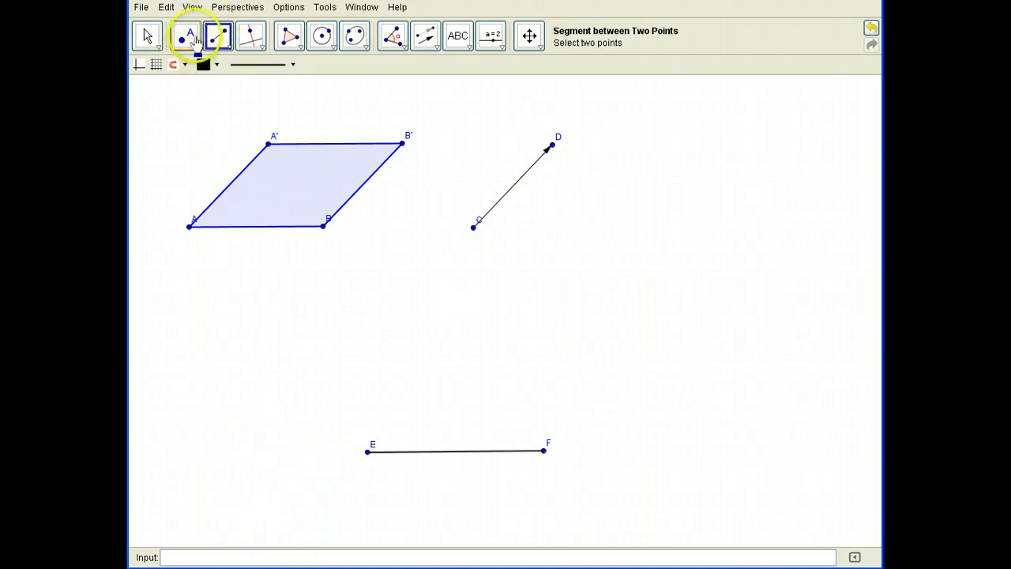
click(226, 48)
click(227, 47)
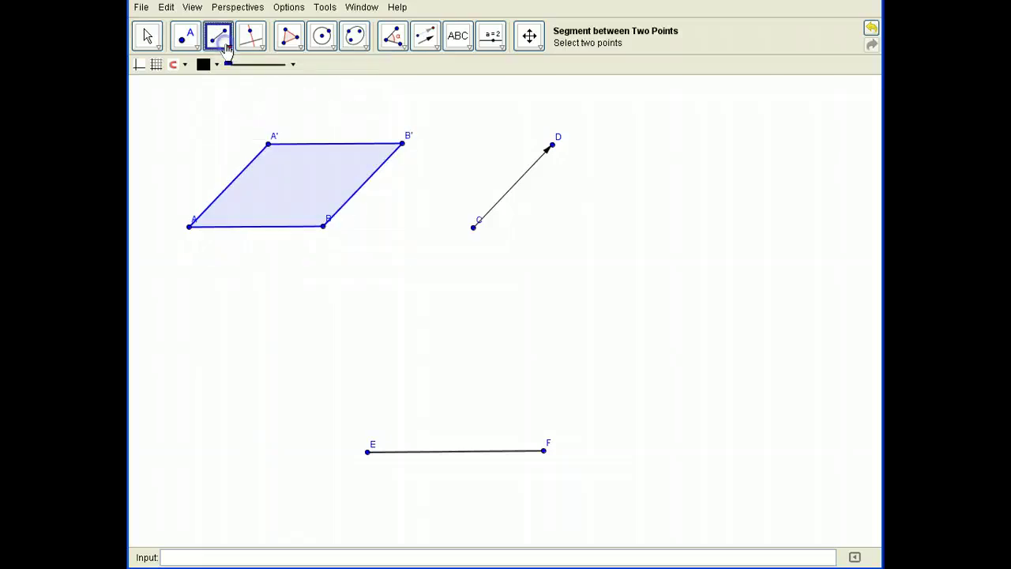
click(184, 38)
click(408, 382)
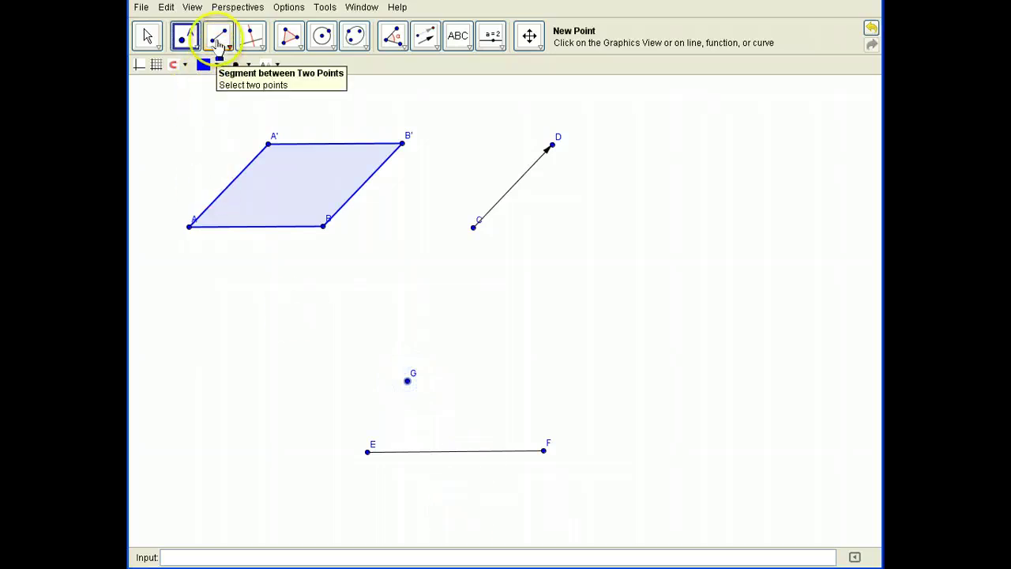
Step: Construct a line through point G parallel to segment EF
click(253, 46)
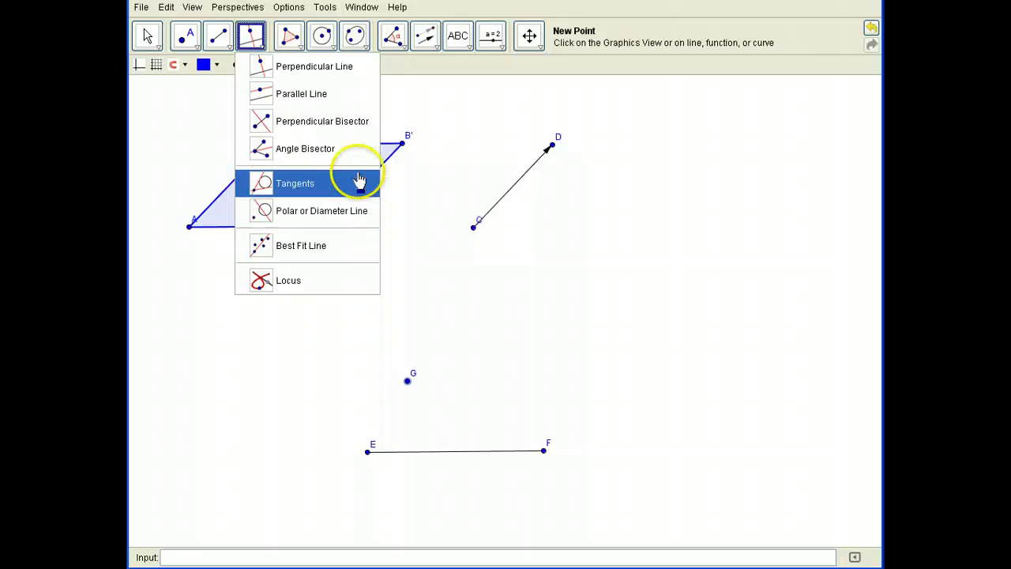
click(340, 94)
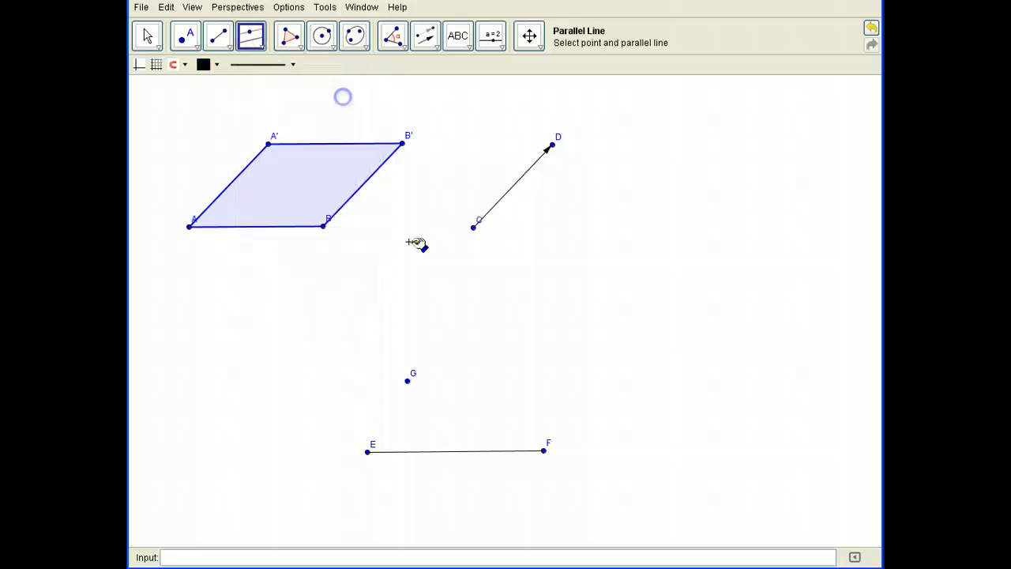
click(407, 382)
click(422, 452)
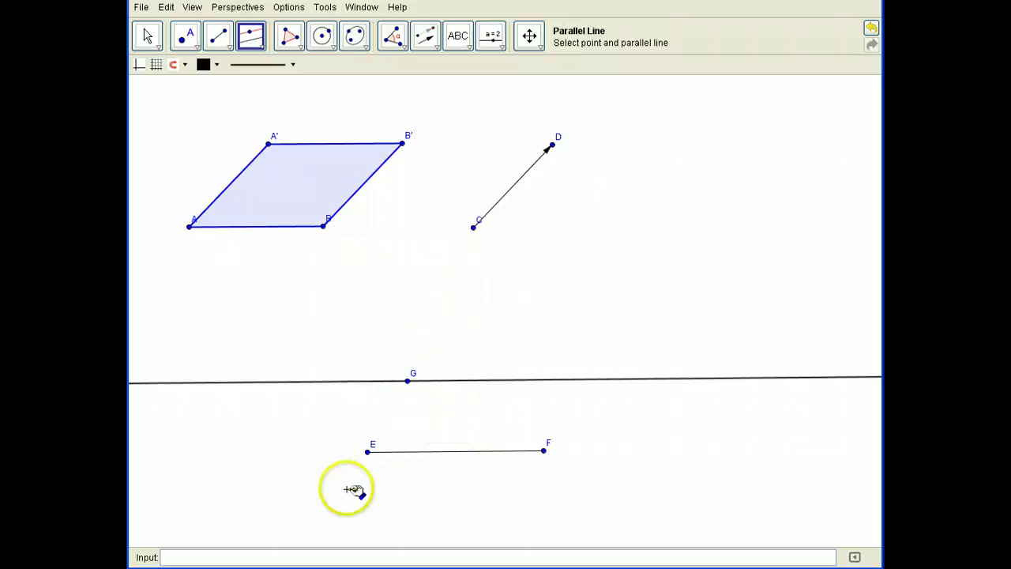
click(407, 381)
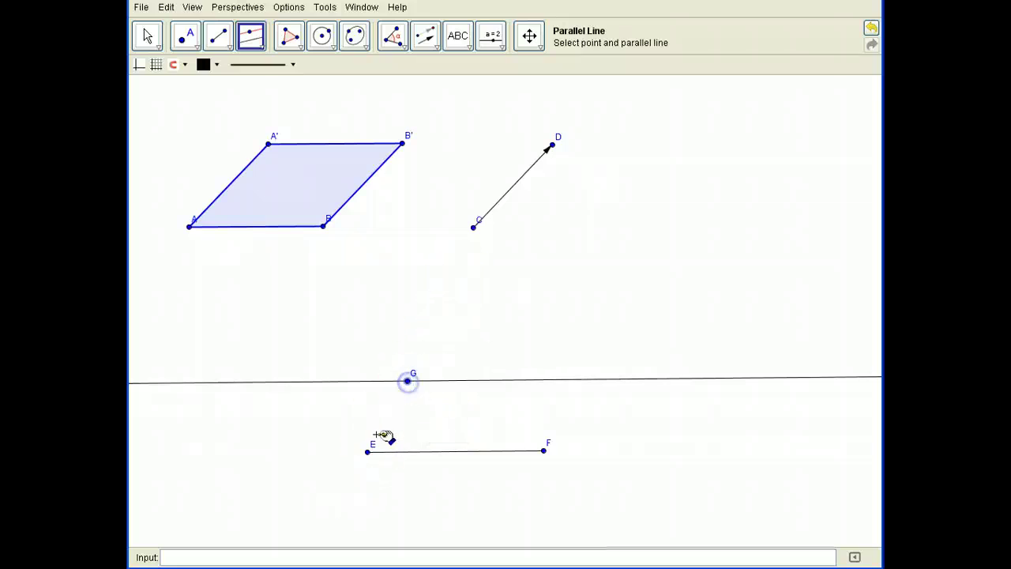
click(371, 457)
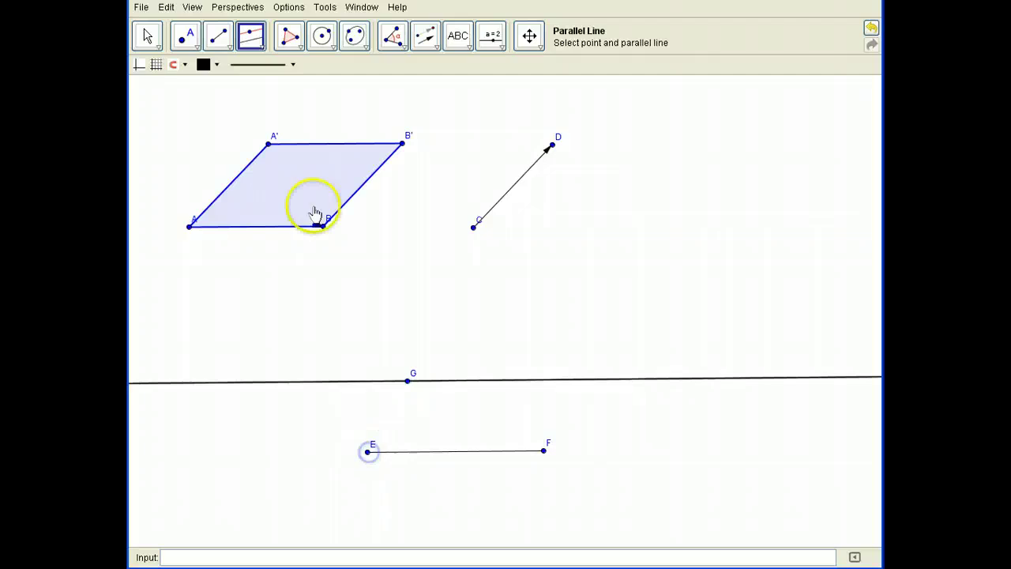
Step: Draw a line through points G and E
click(251, 38)
mouse_move(218, 38)
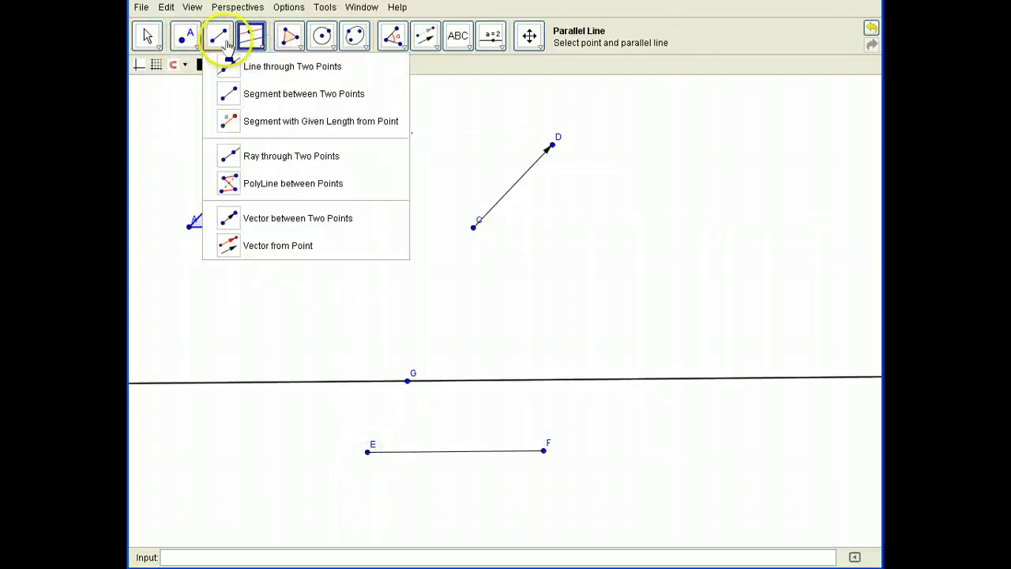
click(266, 66)
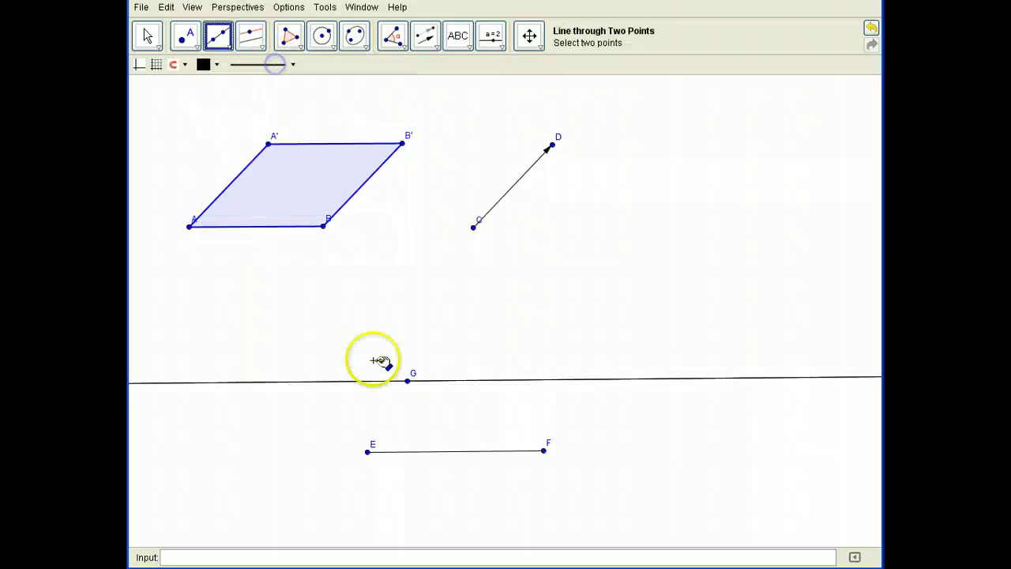
click(409, 382)
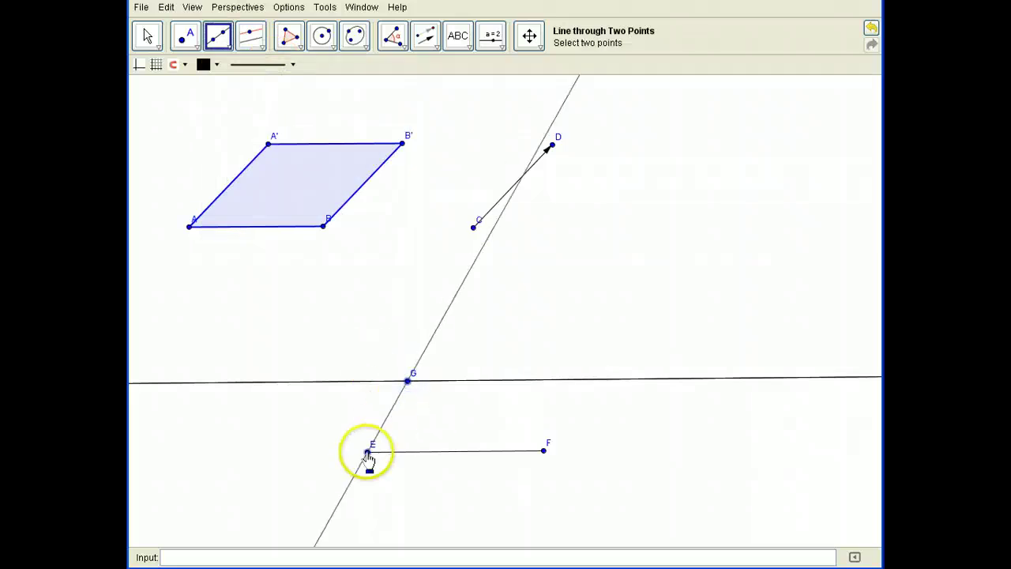
click(368, 451)
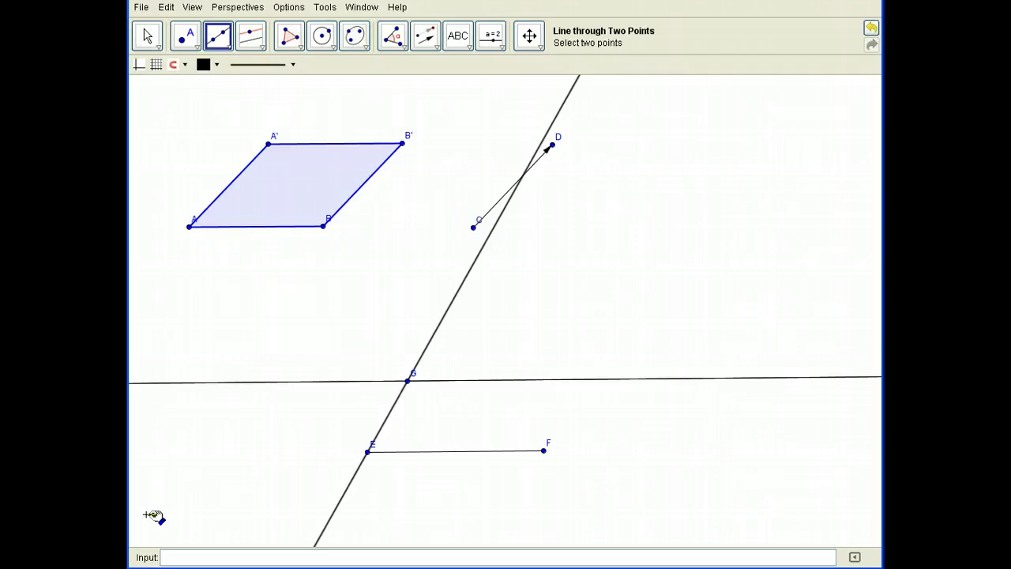
Step: Construct a line through point F parallel to line GE
click(247, 40)
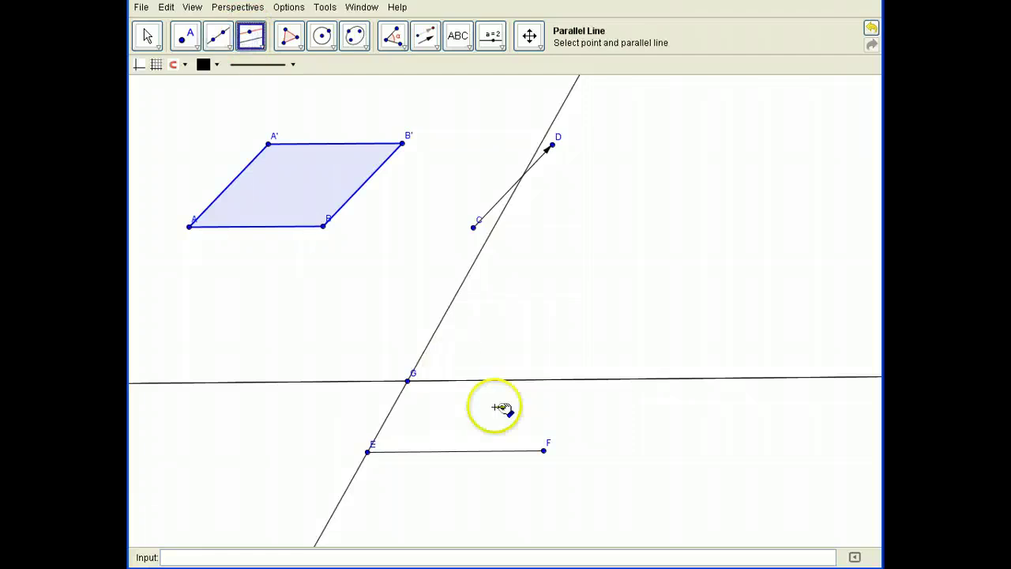
click(544, 452)
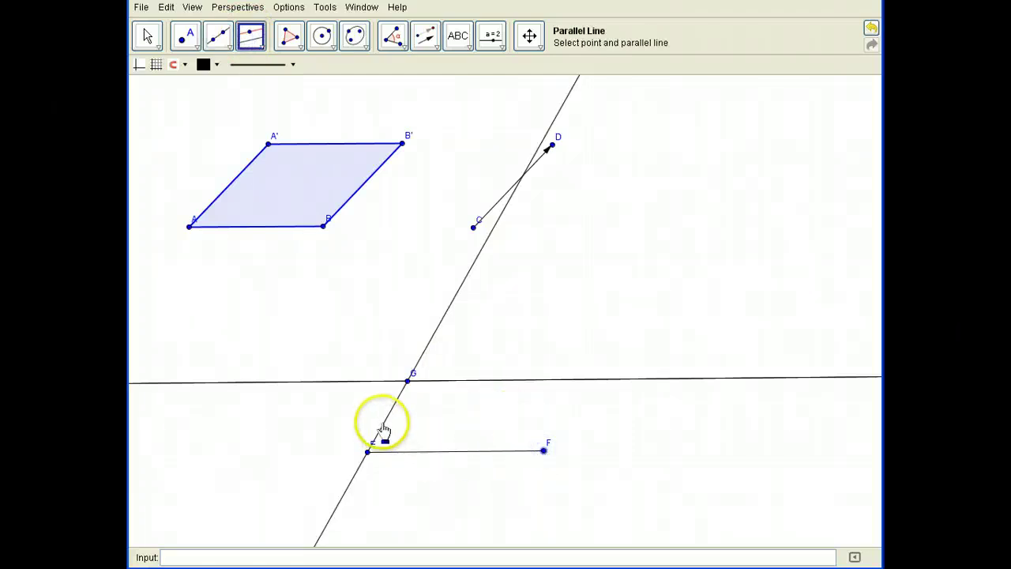
click(386, 427)
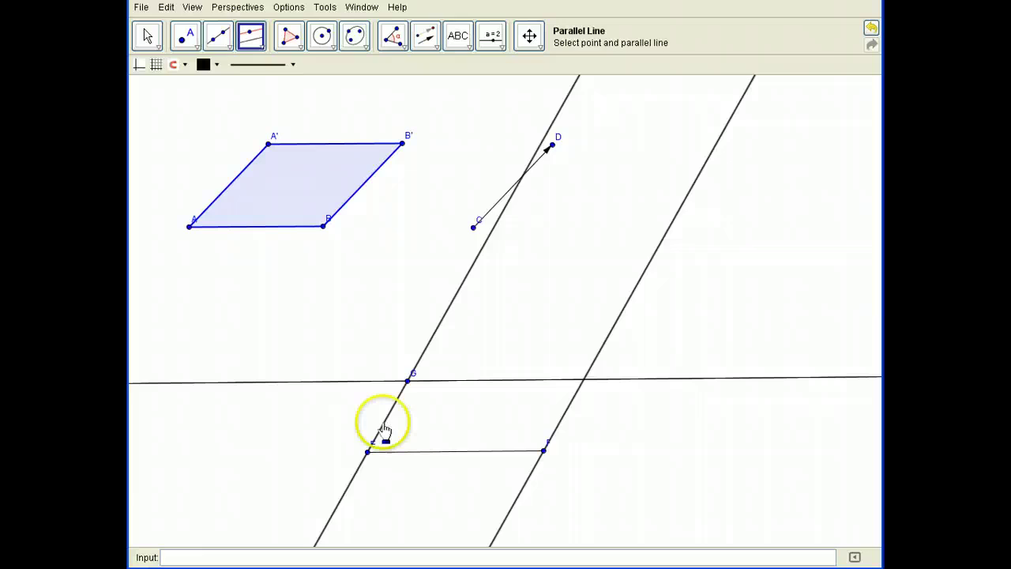
Step: Mark the intersection of the parallel line through F and the parallel line through G
click(199, 47)
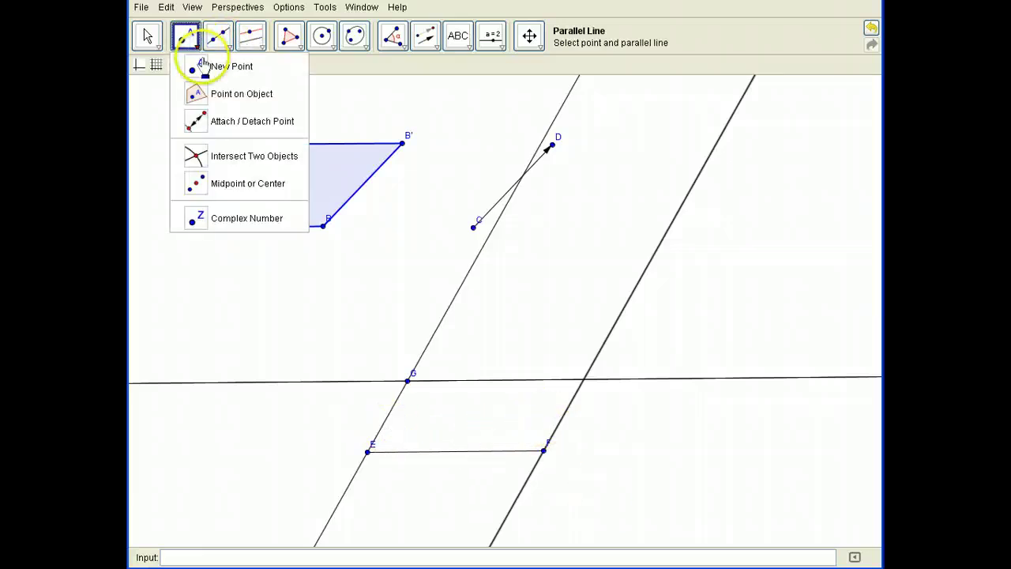
click(252, 158)
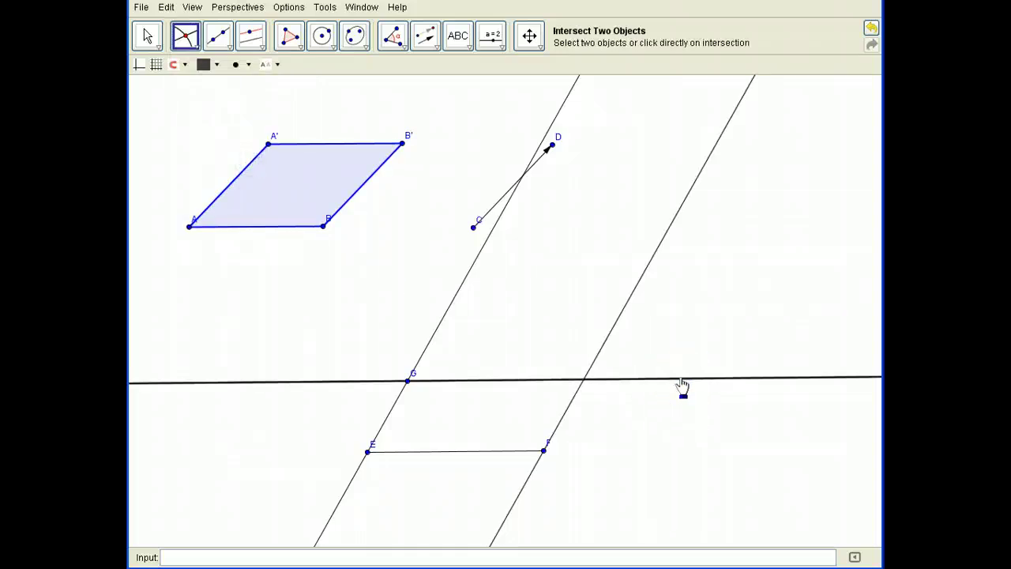
click(601, 362)
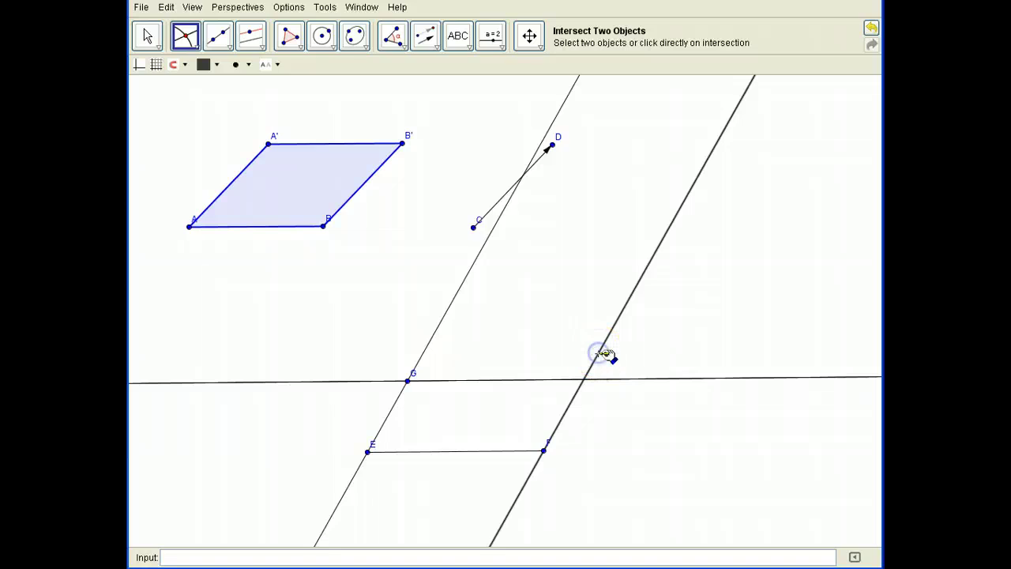
click(600, 386)
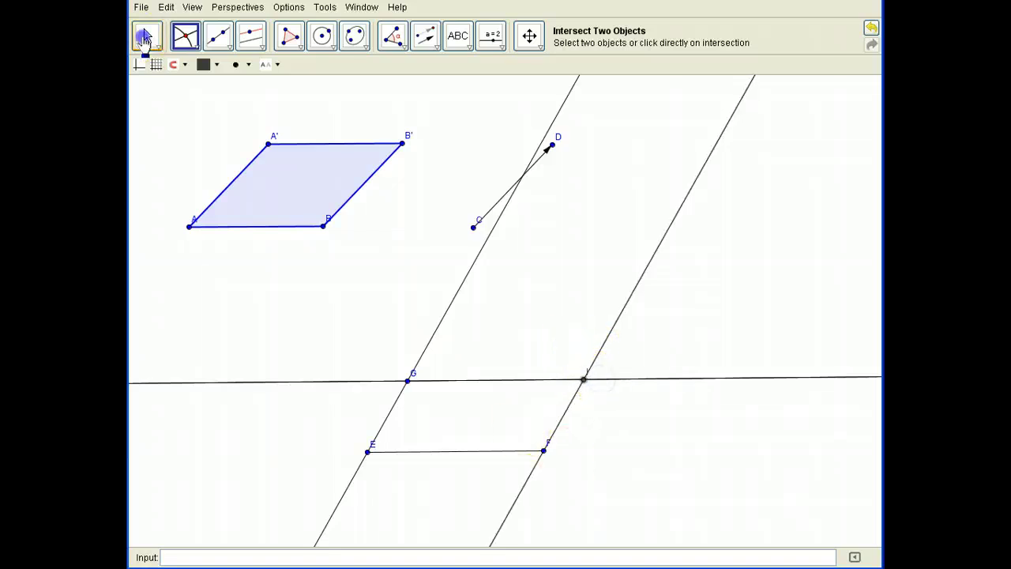
Step: Hide the construction line that passes through F parallel to line GE
click(145, 39)
click(583, 380)
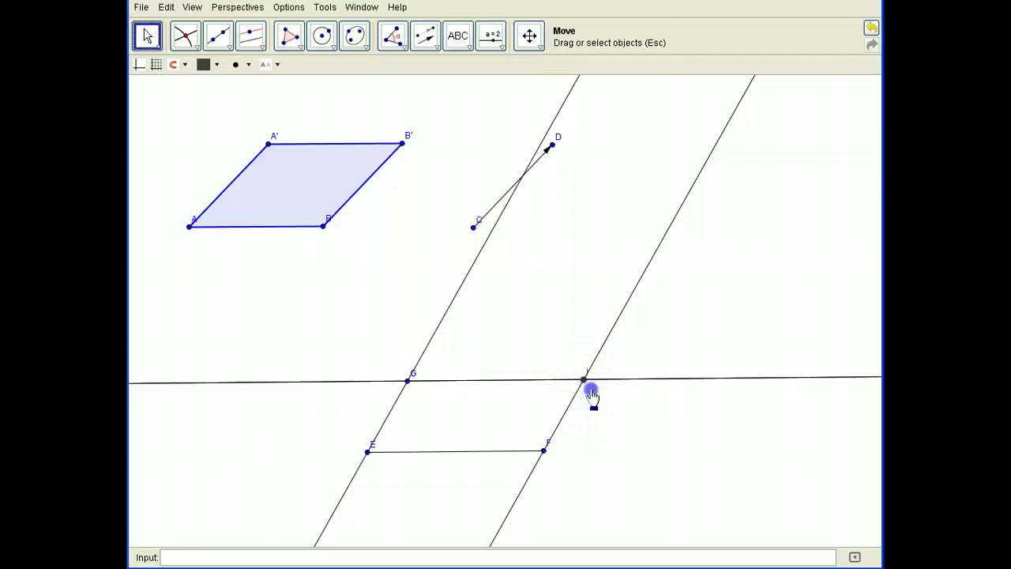
click(441, 392)
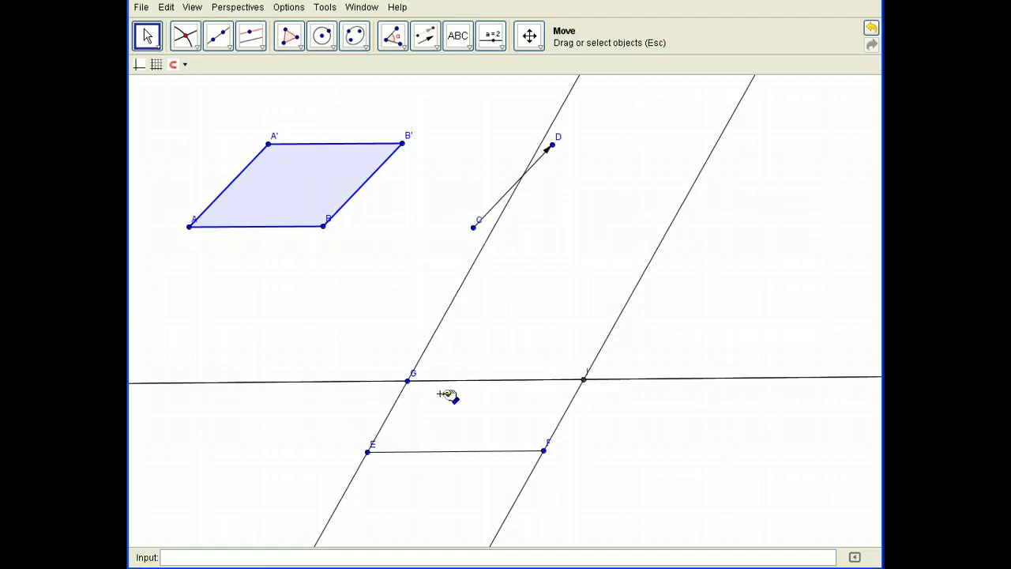
click(666, 299)
click(664, 221)
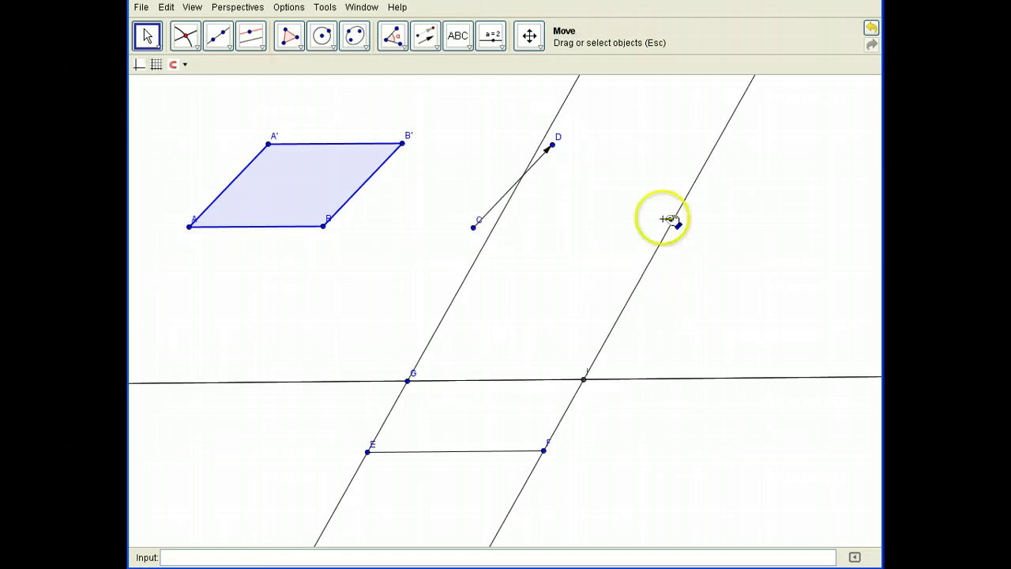
click(755, 280)
click(660, 253)
click(663, 253)
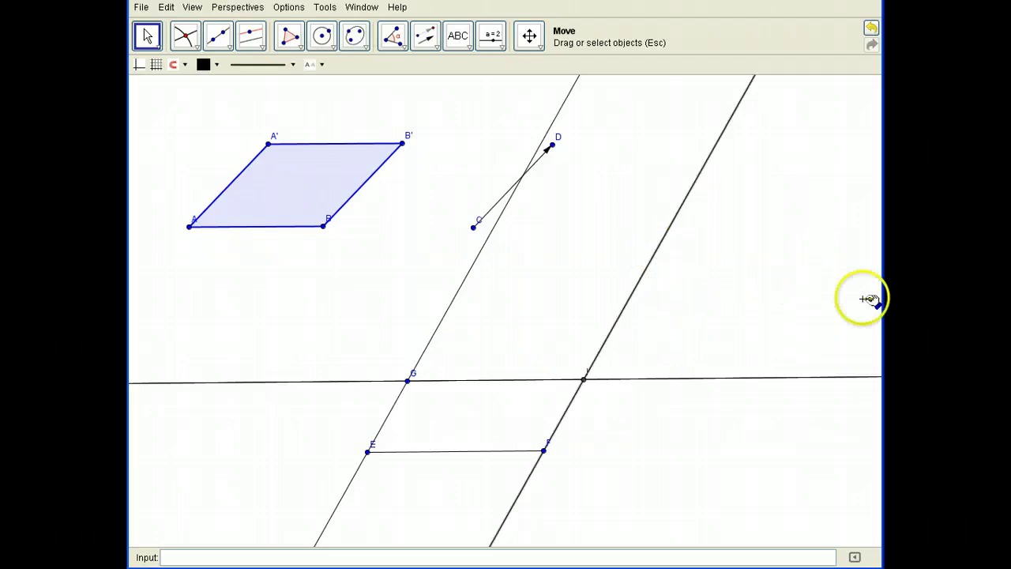
key(Delete)
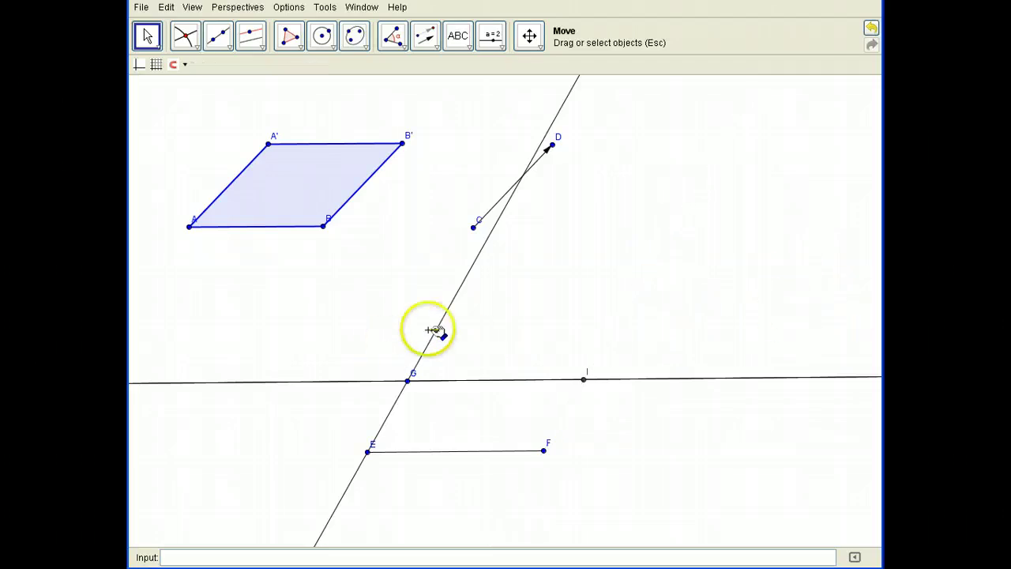
Step: Hide the line through G and E and the horizontal parallel line through G and I, keeping the points
click(450, 308)
click(629, 322)
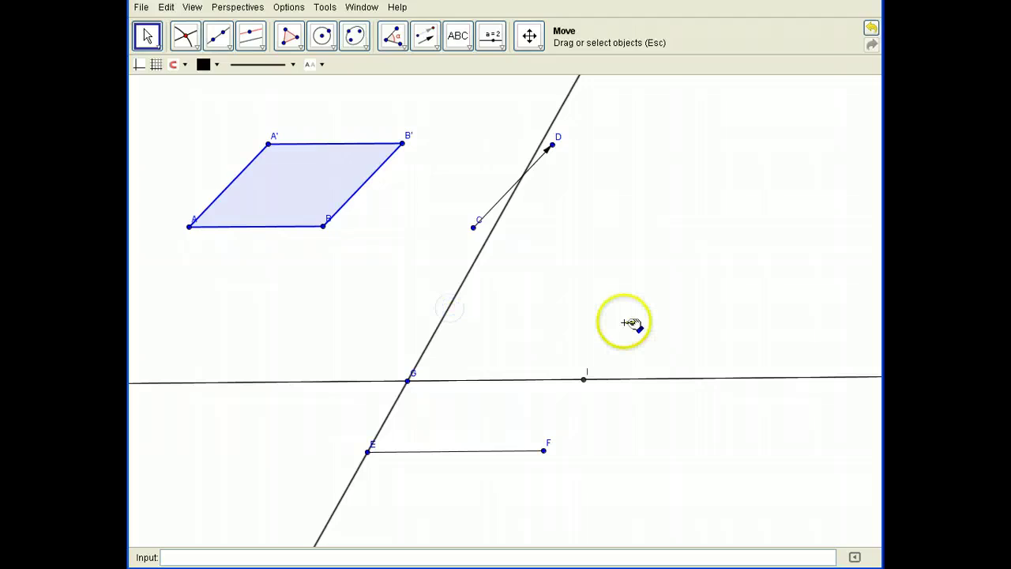
key(Delete)
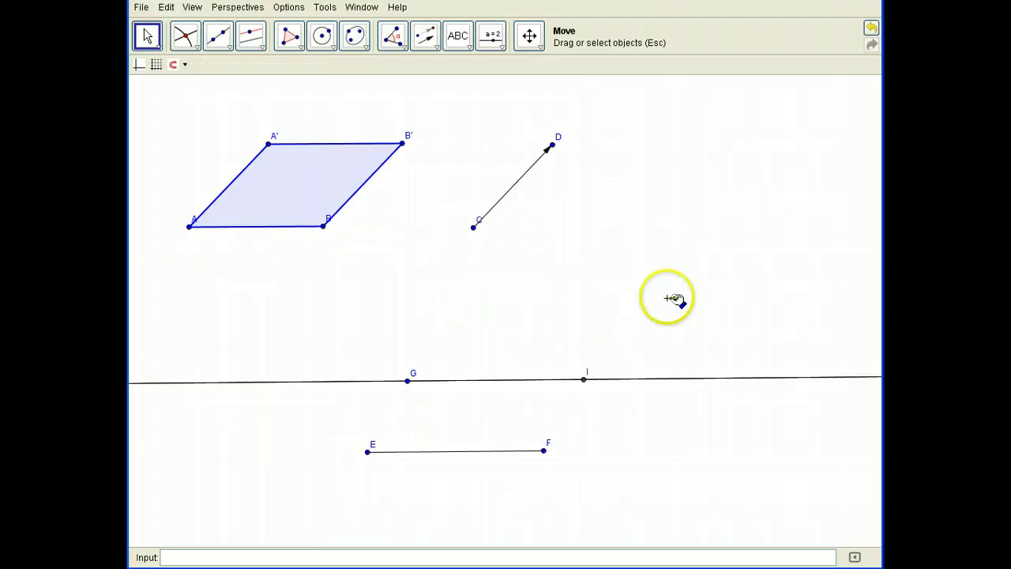
click(659, 380)
key(Escape)
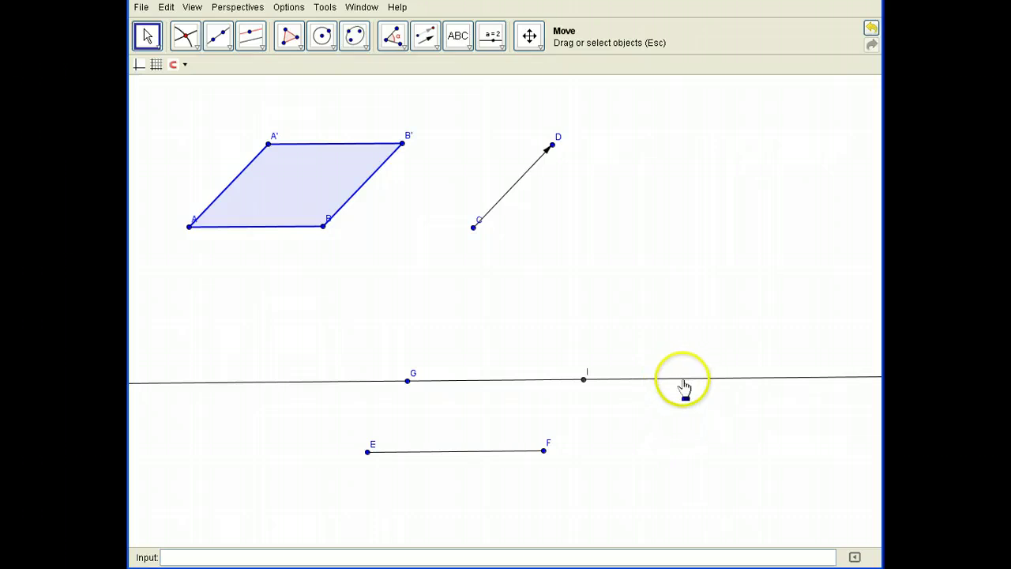
click(682, 380)
key(Delete)
click(641, 431)
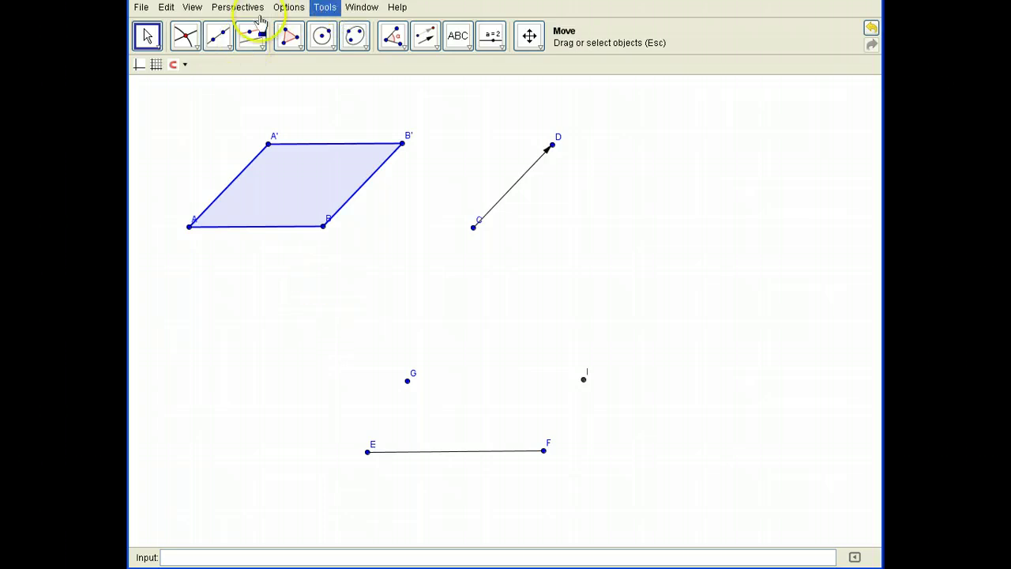
Step: Draw segments EG, GI and IF to complete the outline of the second parallelogram
click(218, 49)
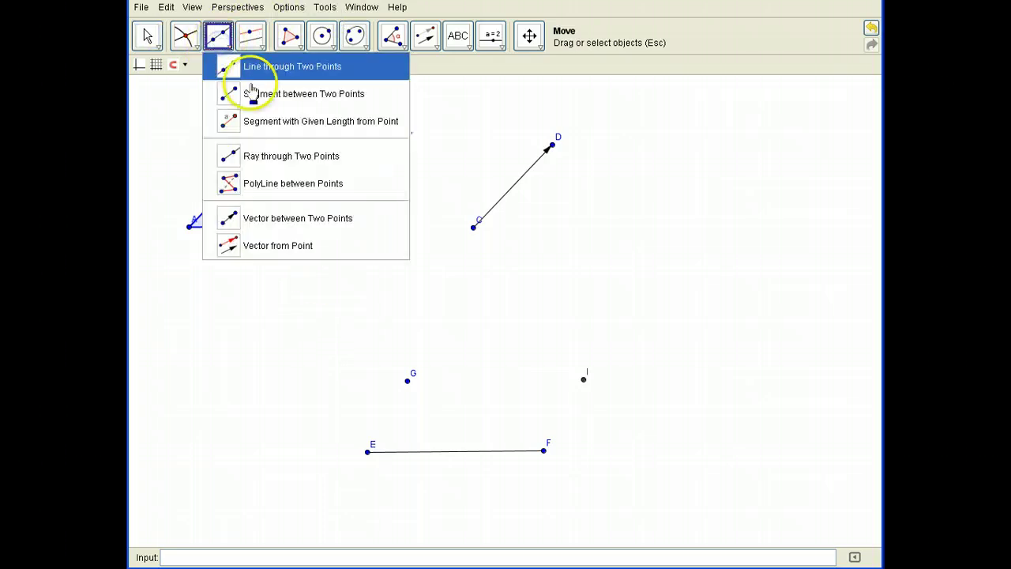
click(255, 90)
click(368, 454)
click(407, 381)
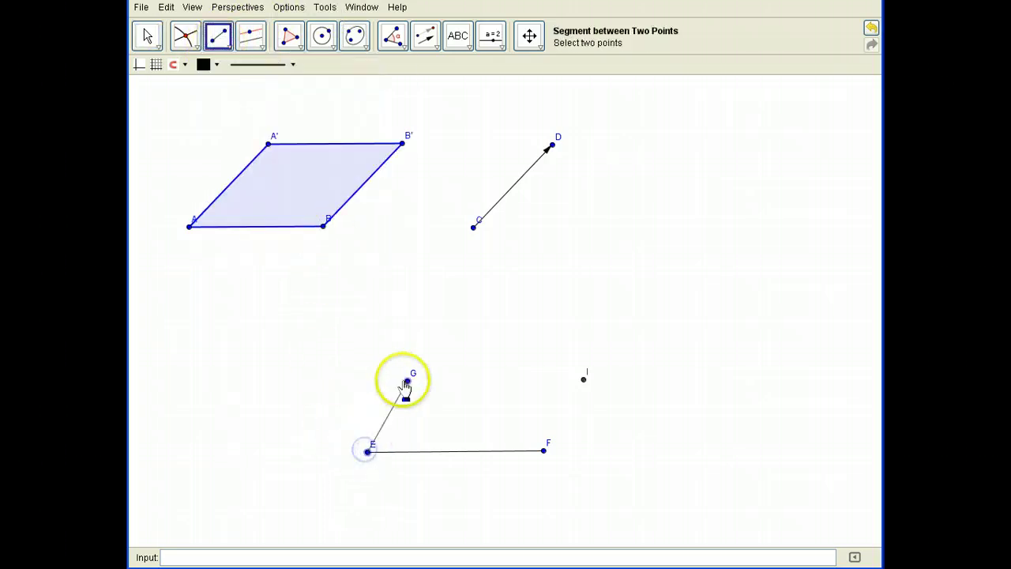
click(407, 381)
click(585, 380)
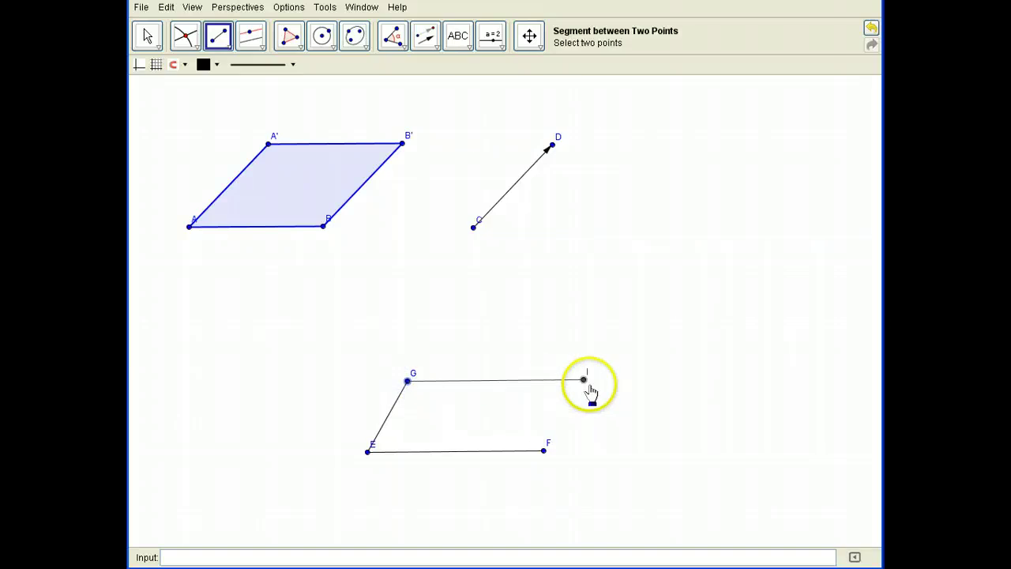
click(585, 381)
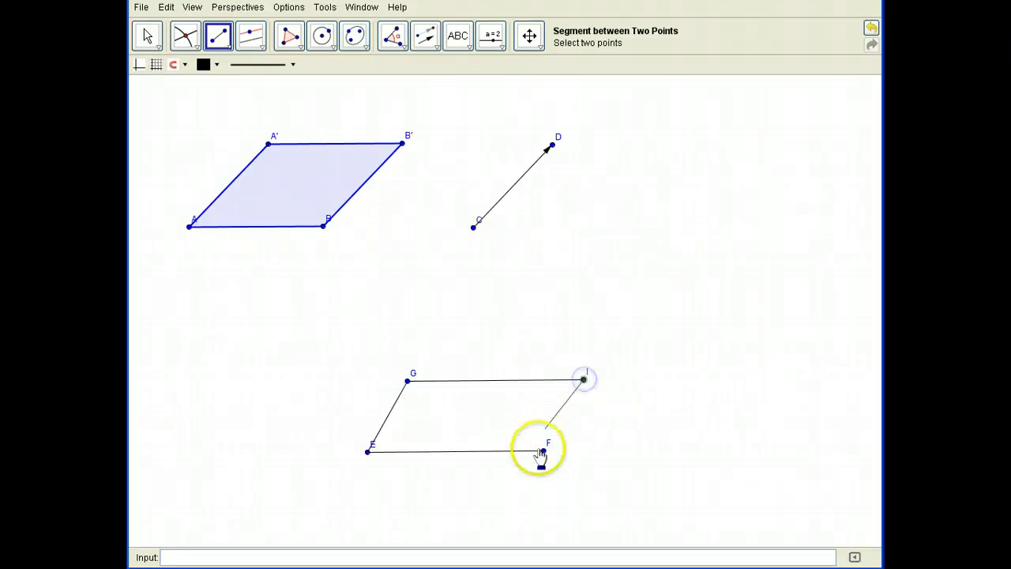
click(544, 451)
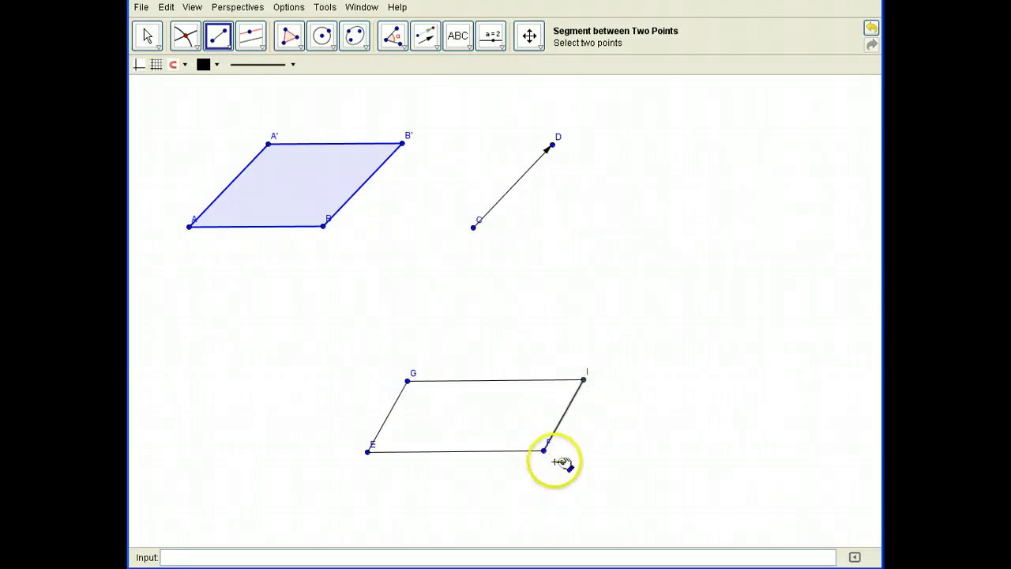
Step: Test the second parallelogram by shifting vertices F and G slightly and moving E across to the far side of F
click(149, 39)
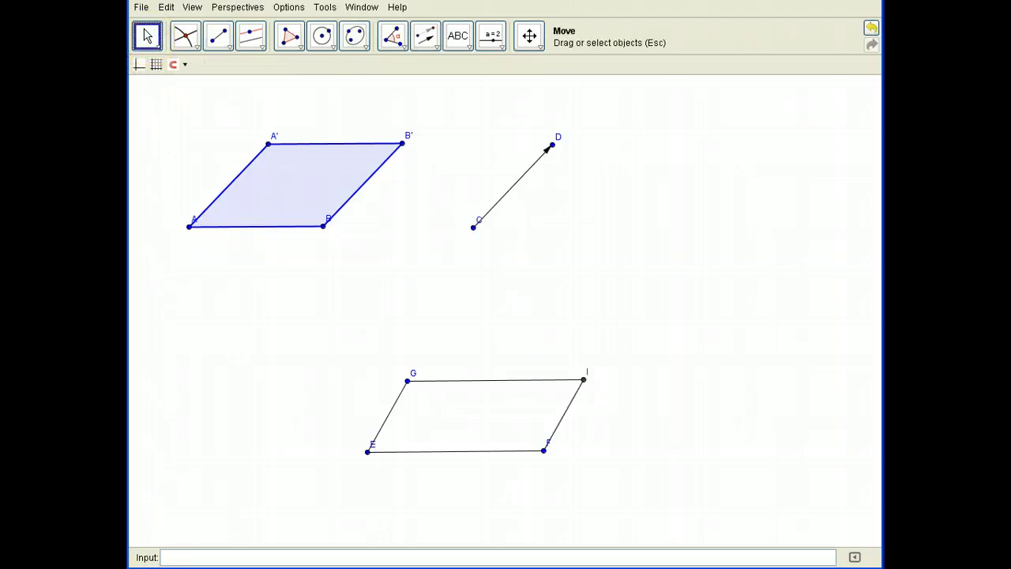
click(583, 381)
click(525, 368)
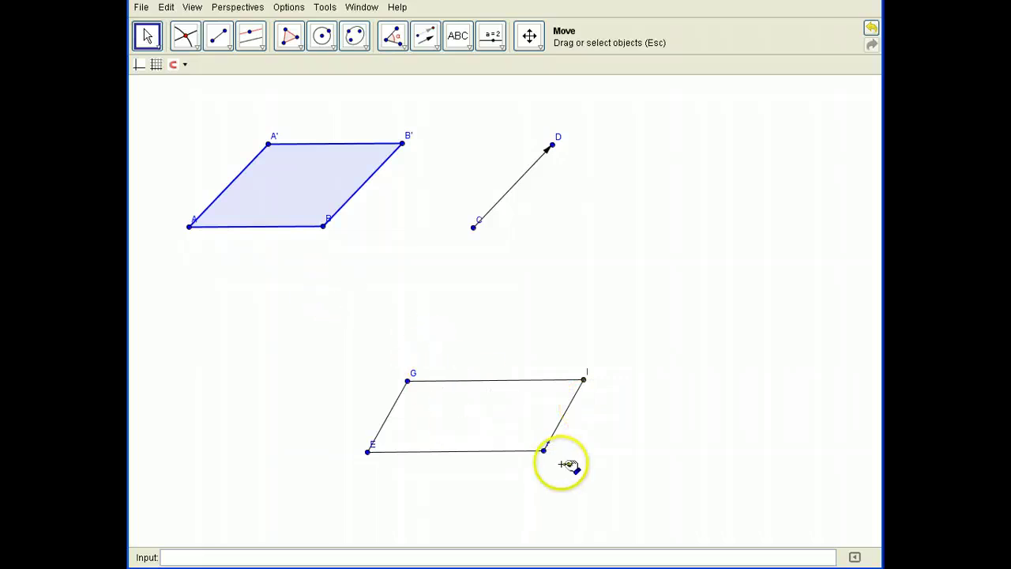
click(145, 40)
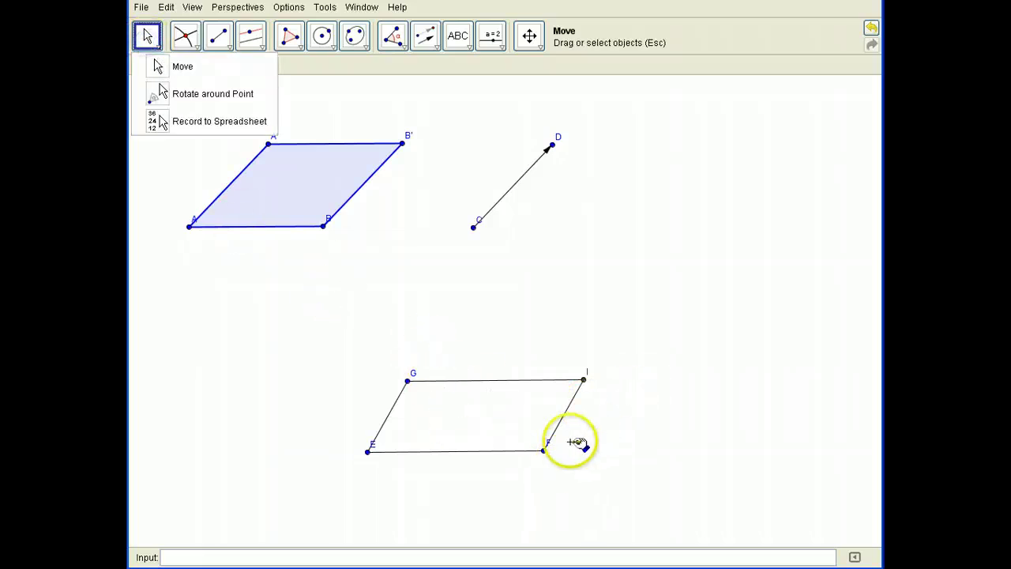
click(545, 453)
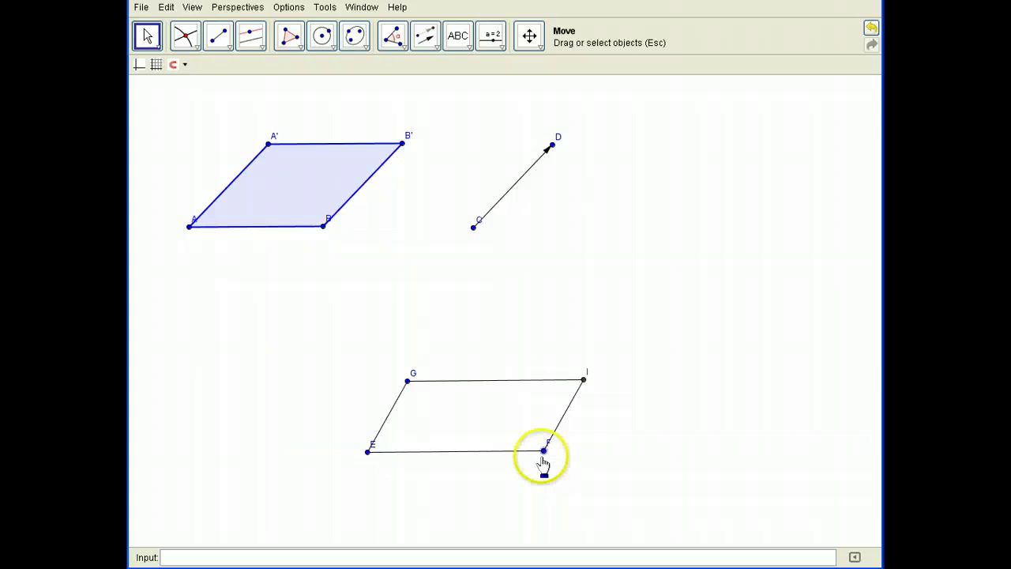
mouse_move(543, 462)
mouse_down()
mouse_move(560, 463)
mouse_move(558, 445)
mouse_move(472, 366)
mouse_move(501, 490)
mouse_move(442, 498)
mouse_move(340, 343)
mouse_move(250, 422)
mouse_move(431, 421)
mouse_move(515, 429)
mouse_move(490, 449)
mouse_move(400, 441)
mouse_move(541, 450)
mouse_up()
click(408, 382)
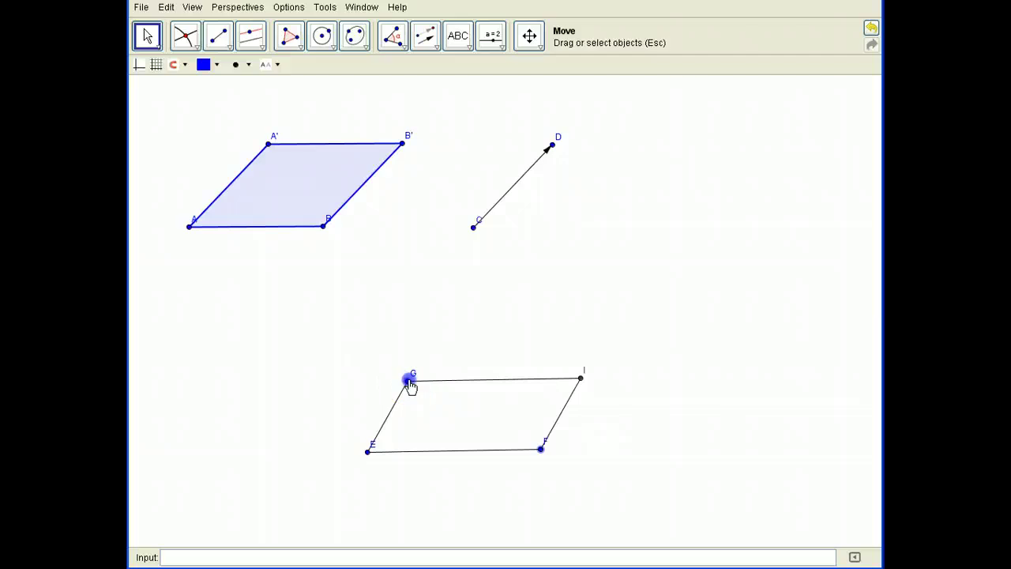
drag(410, 384, 392, 369)
click(366, 455)
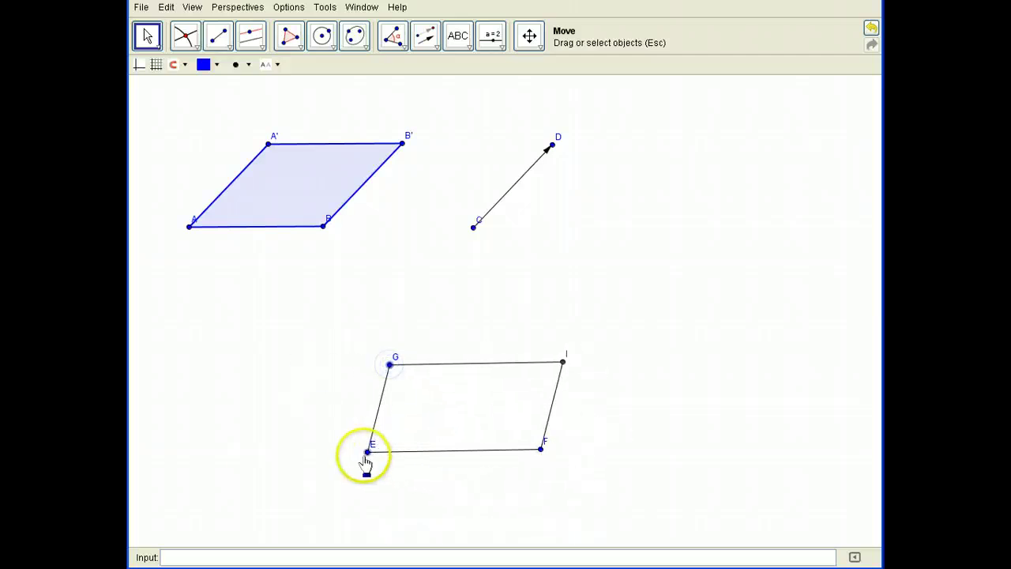
drag(365, 458, 646, 354)
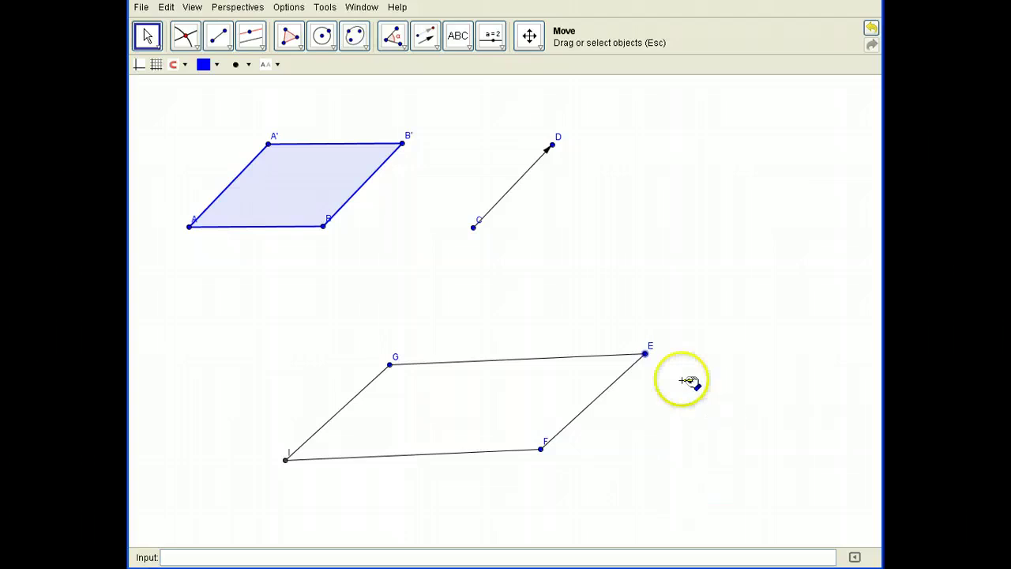
Step: Show the grid in the graphics view behind both parallelograms
click(156, 66)
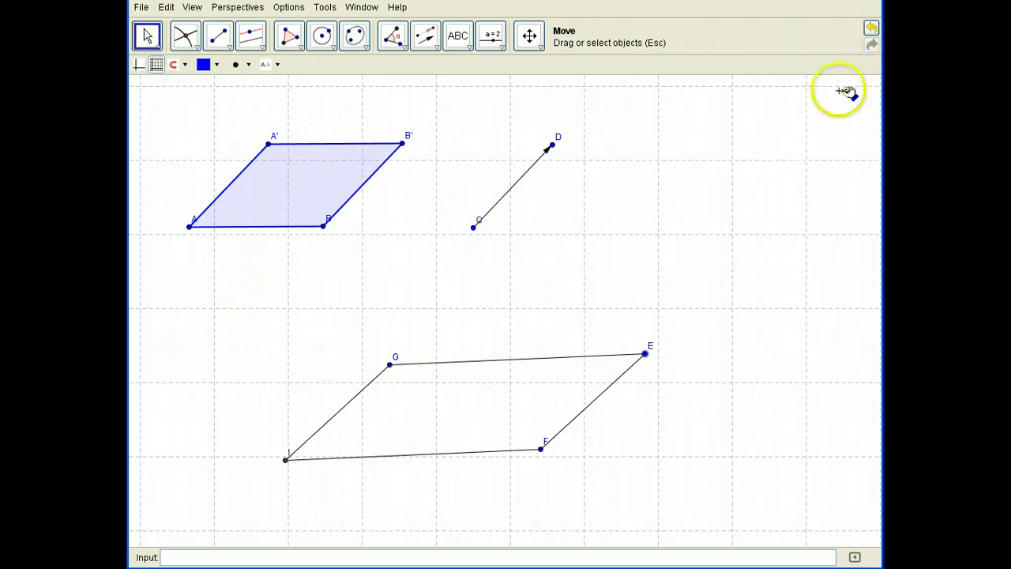
click(826, 128)
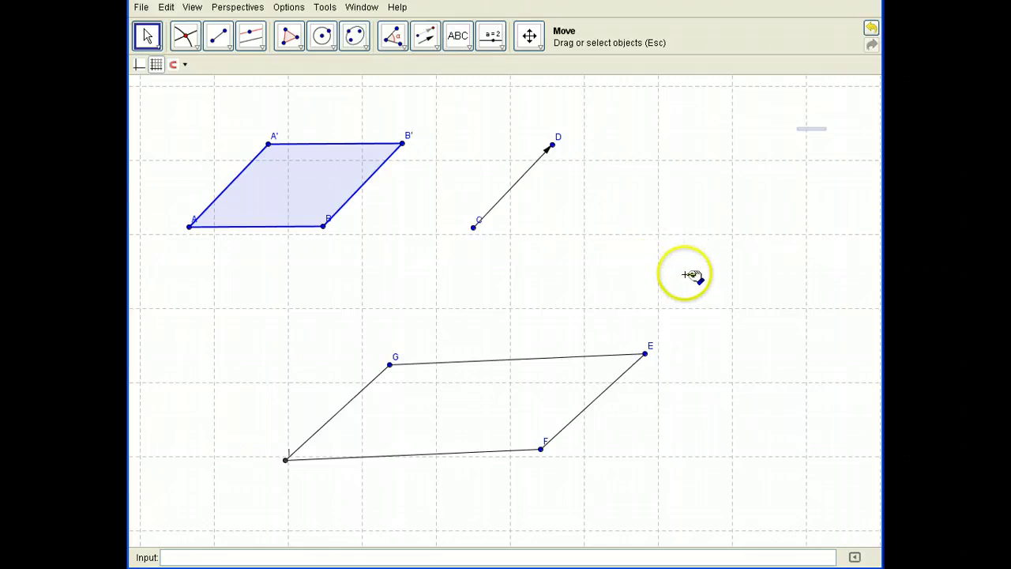
scroll(692, 275, up, 1)
scroll(692, 275, down, 4)
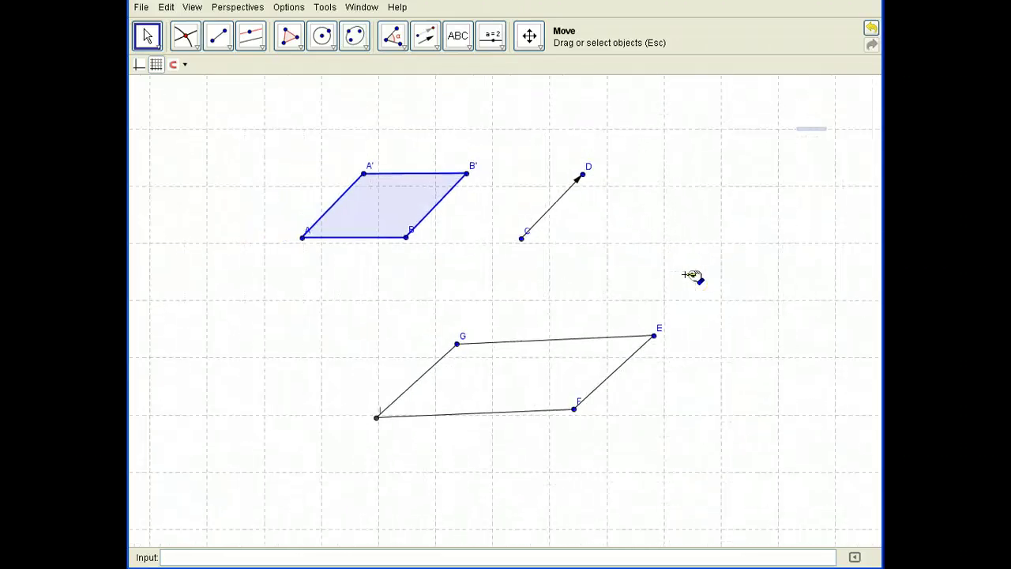
scroll(692, 274, down, 2)
scroll(571, 300, down, 1)
scroll(418, 312, down, 1)
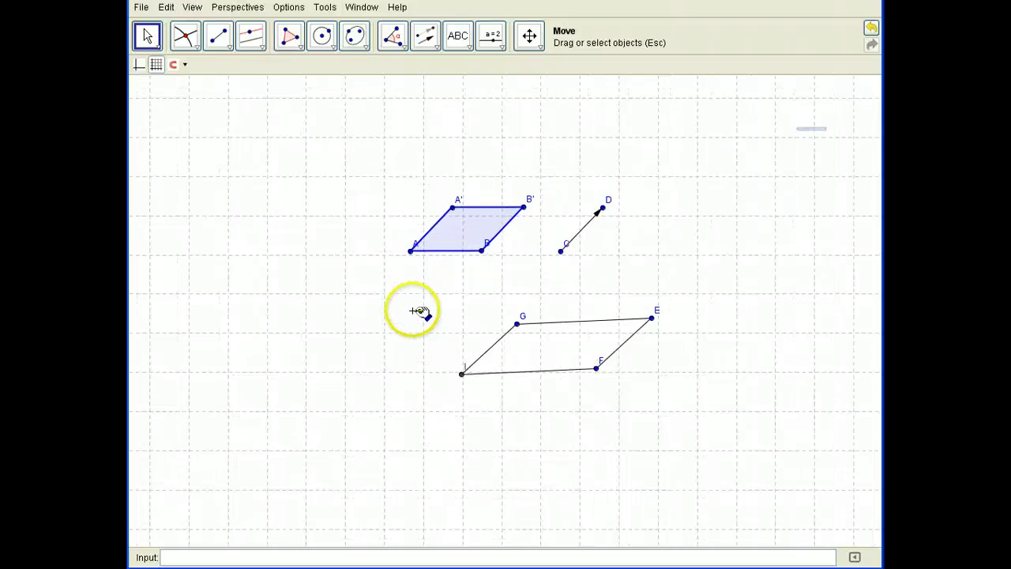
scroll(419, 311, down, 1)
scroll(418, 310, up, 2)
scroll(419, 308, down, 2)
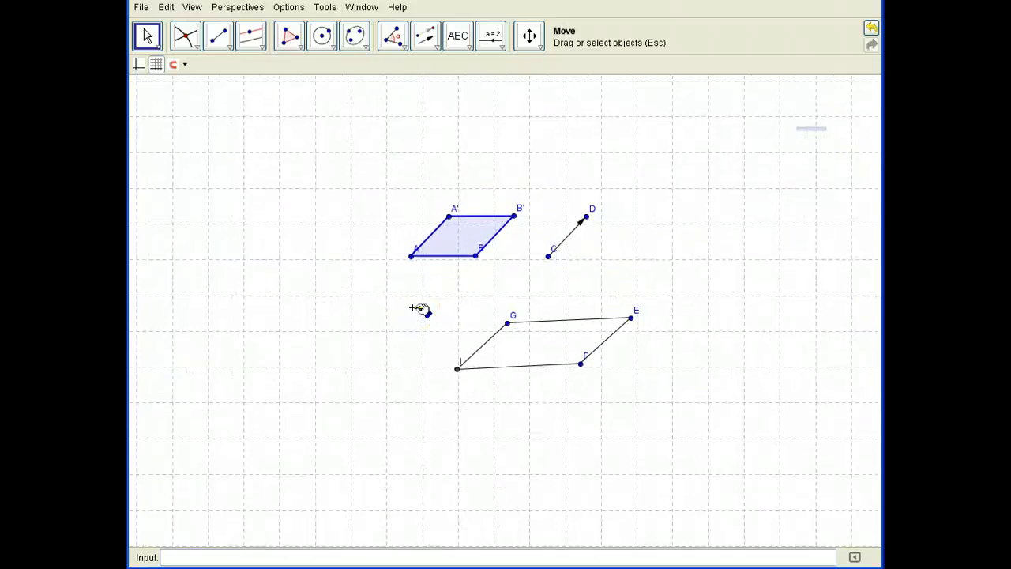
scroll(418, 308, up, 2)
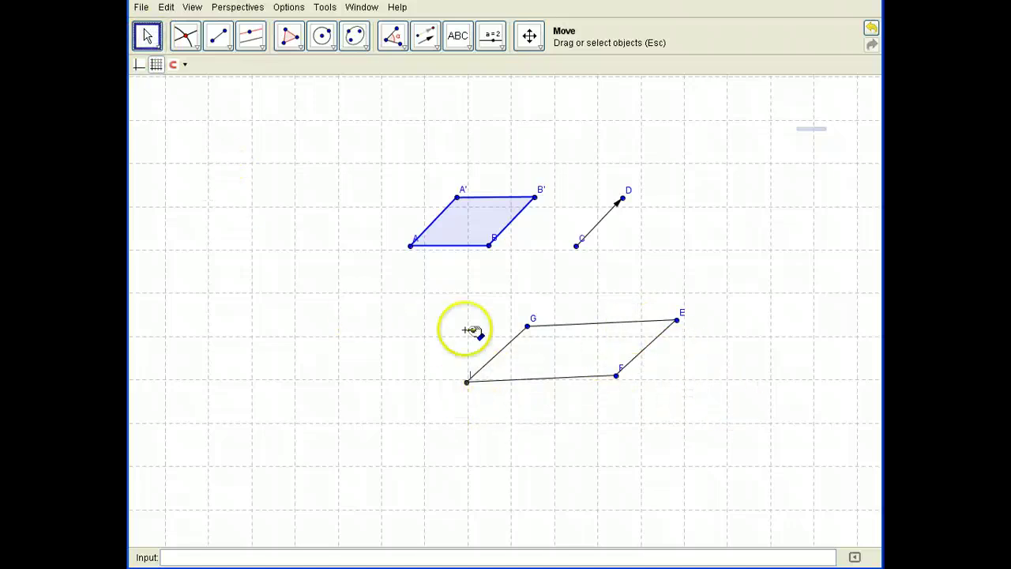
drag(465, 328, 725, 417)
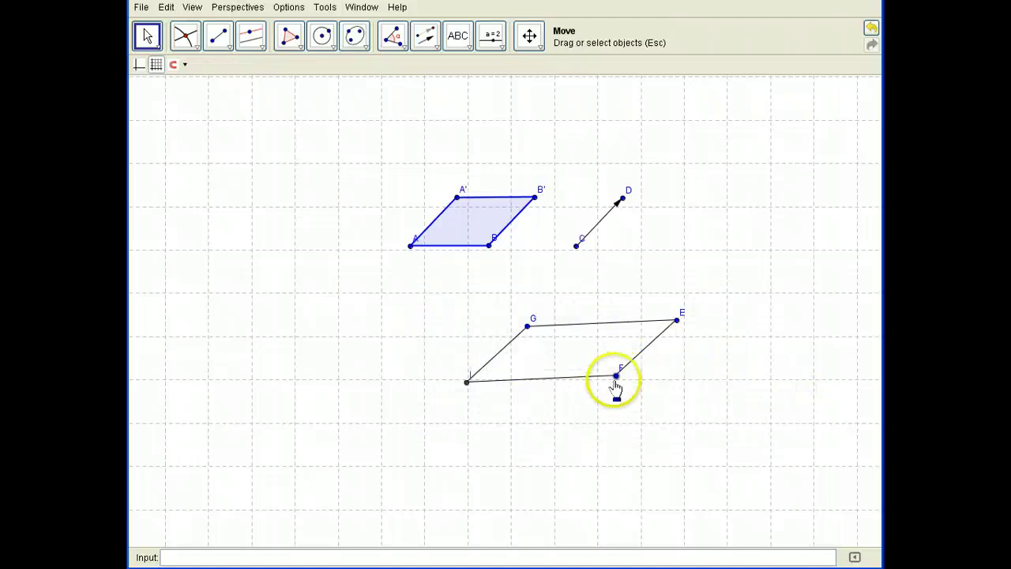
Step: Move vertices F, G and E onto grid intersections so that sides GE and IF run horizontally
drag(615, 382, 640, 383)
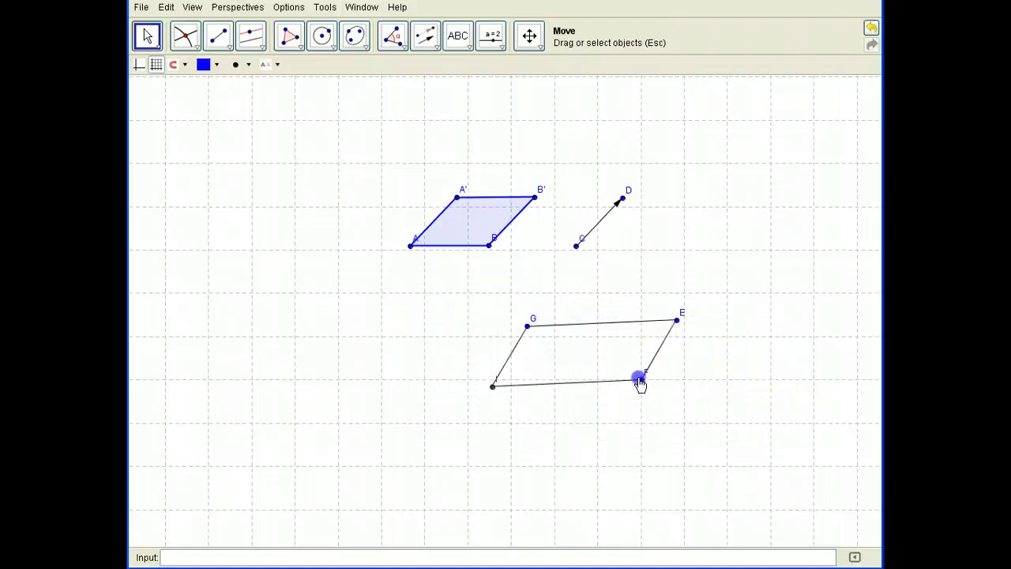
click(493, 386)
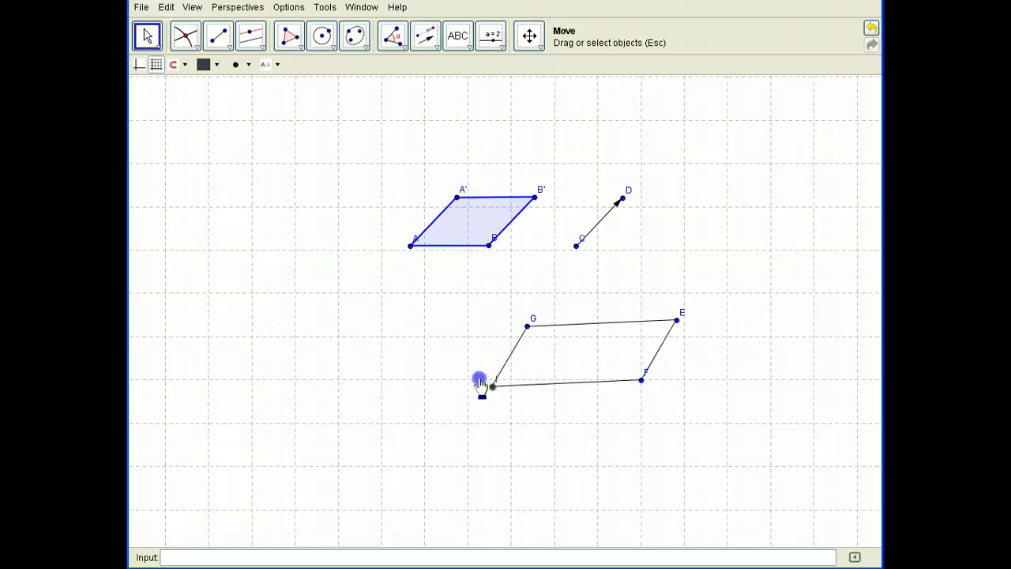
click(495, 388)
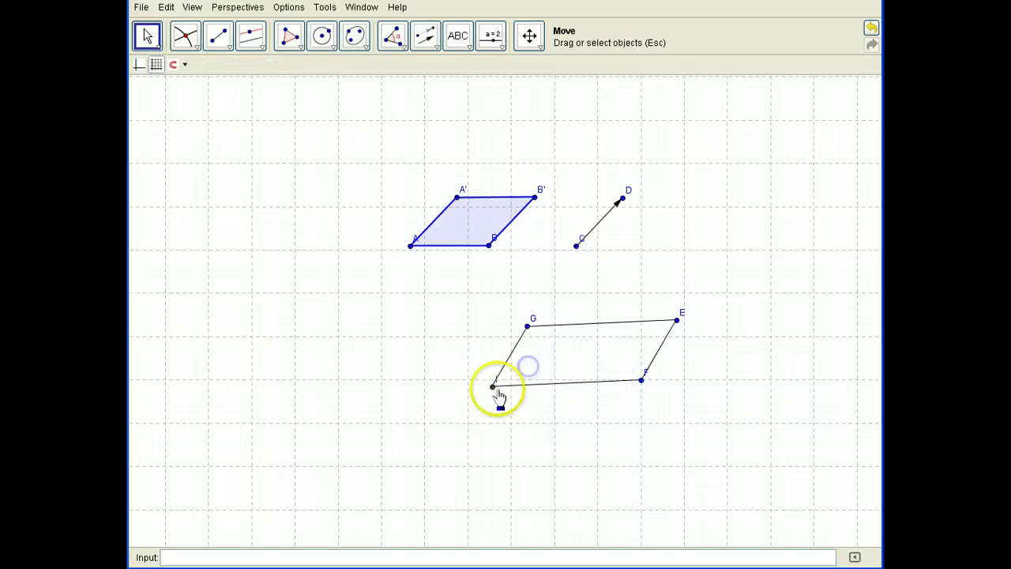
click(145, 36)
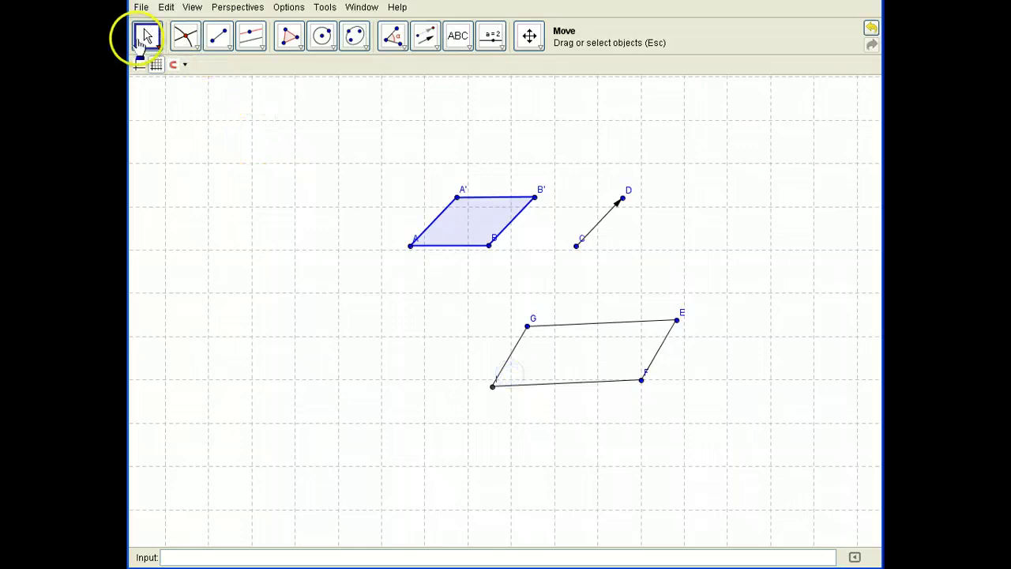
drag(527, 327, 555, 295)
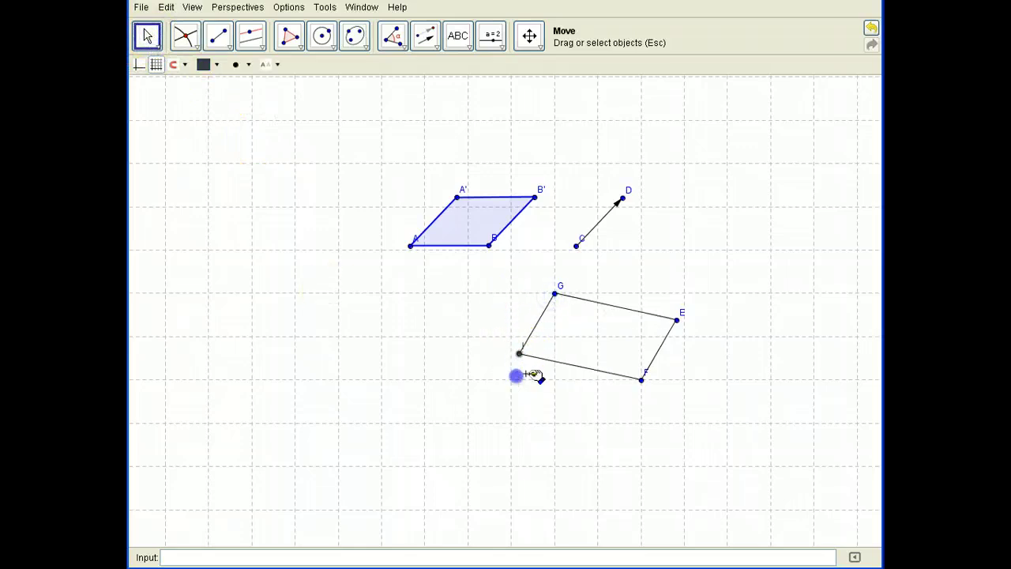
click(675, 324)
drag(677, 330, 688, 303)
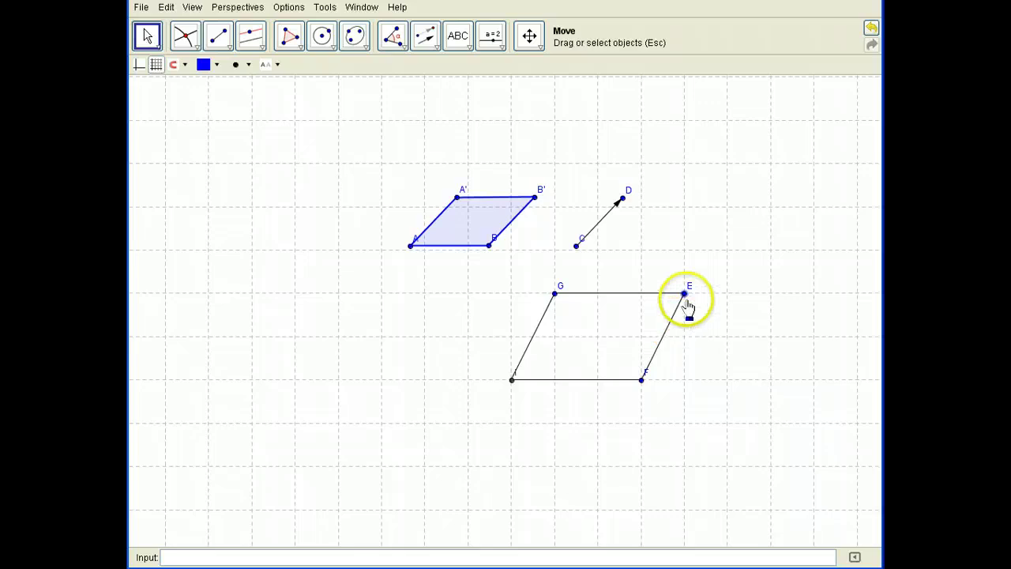
Step: Move vertex E four grid squares right along its grid line and vertex F one square left and one square up
drag(697, 300, 728, 300)
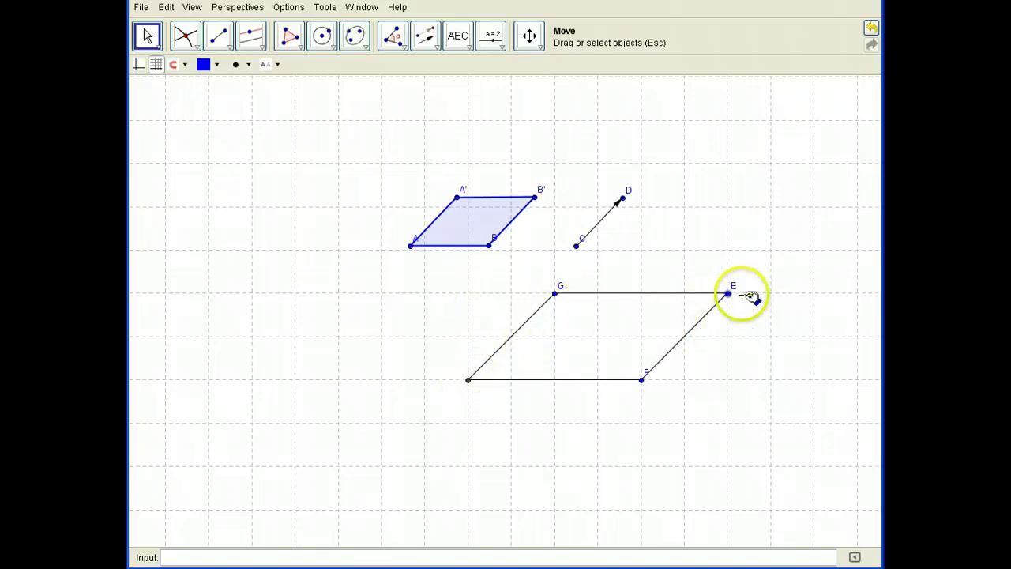
drag(736, 300, 864, 303)
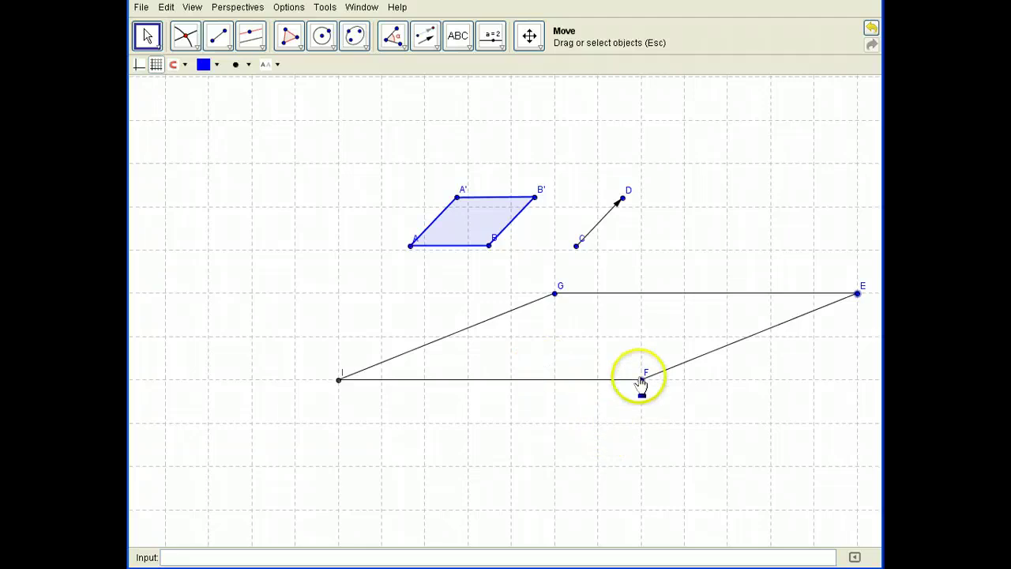
drag(641, 381, 604, 346)
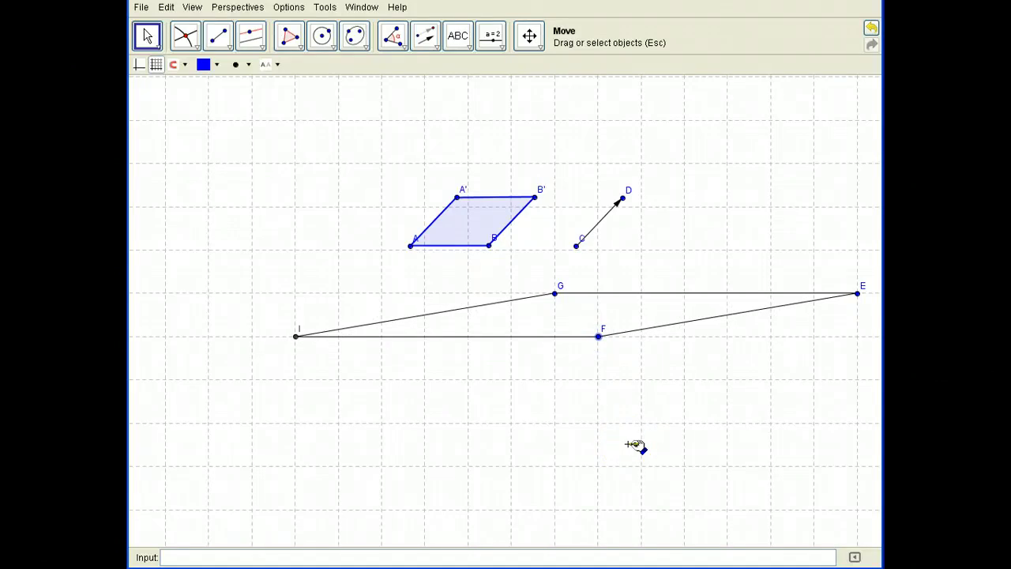
Step: Shift the graphics view to an empty area below the parallelograms and display the grid there
drag(636, 445, 723, 420)
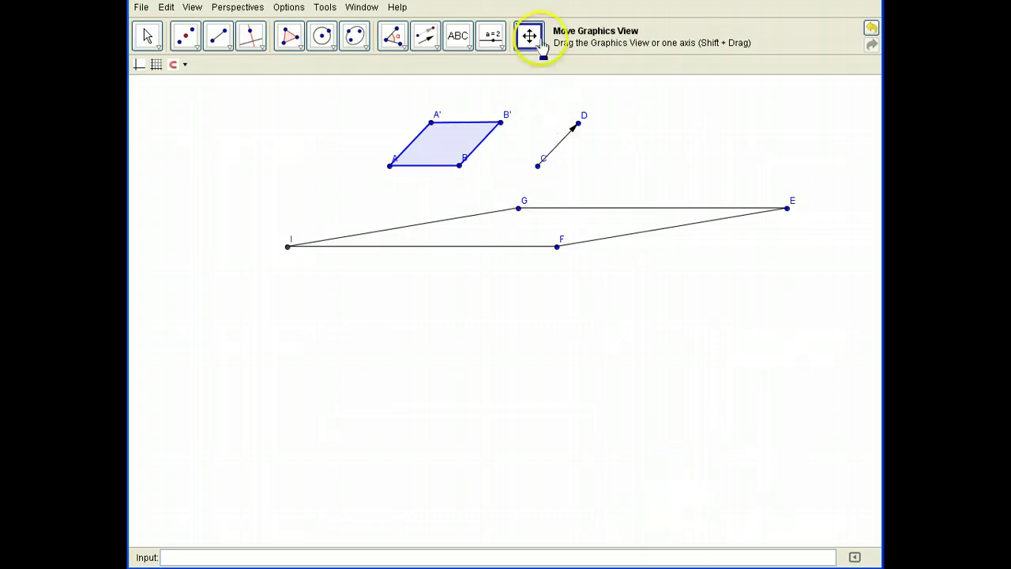
mouse_move(585, 343)
mouse_down()
mouse_move(581, 352)
mouse_move(558, 255)
mouse_move(573, 191)
mouse_up()
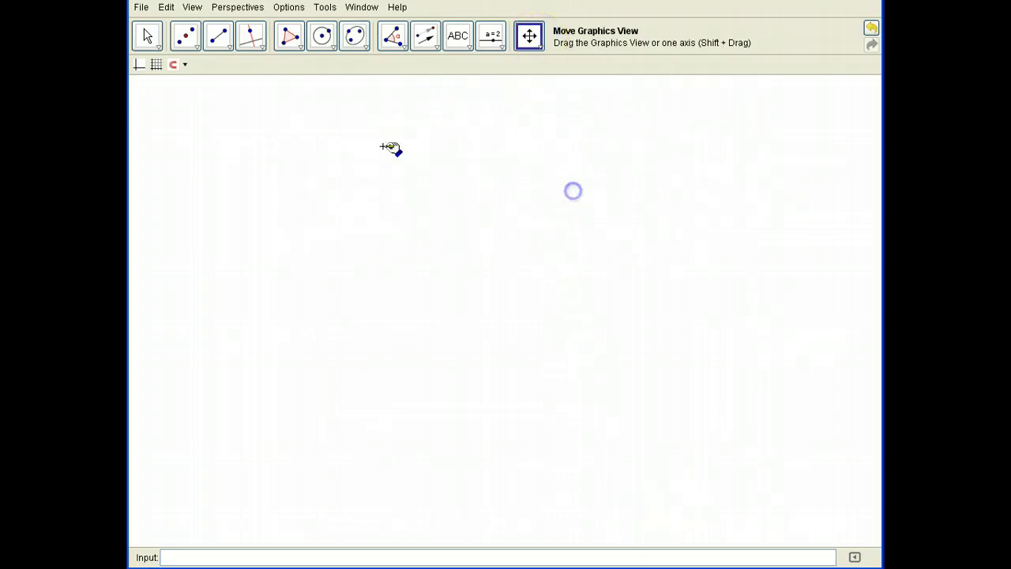
click(156, 66)
mouse_move(519, 386)
mouse_down()
mouse_move(513, 293)
mouse_move(522, 259)
mouse_up()
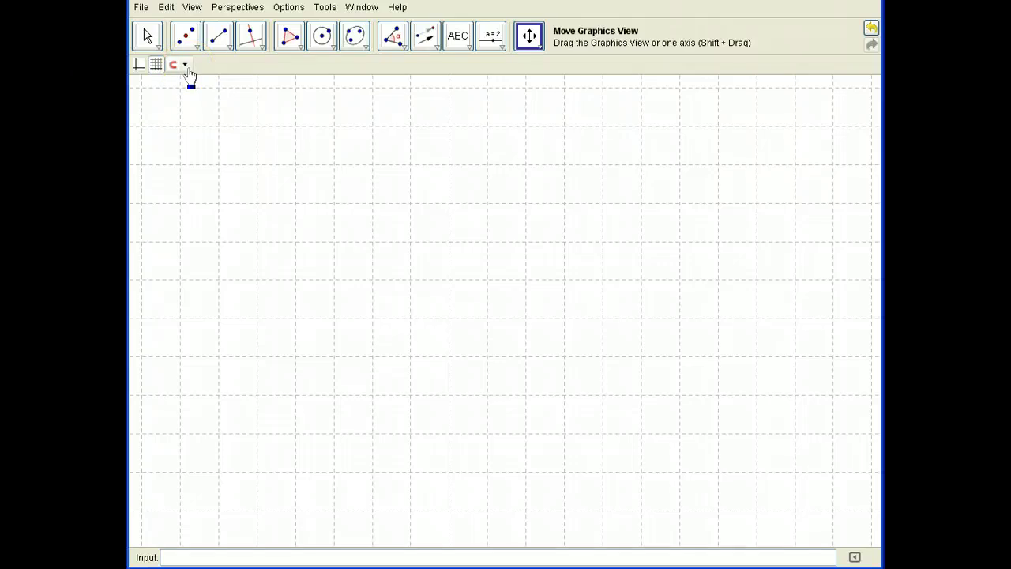
Step: Draw a vertical segment four grid squares long and a horizontal segment six squares long that cross at their midpoints on the grid
click(219, 36)
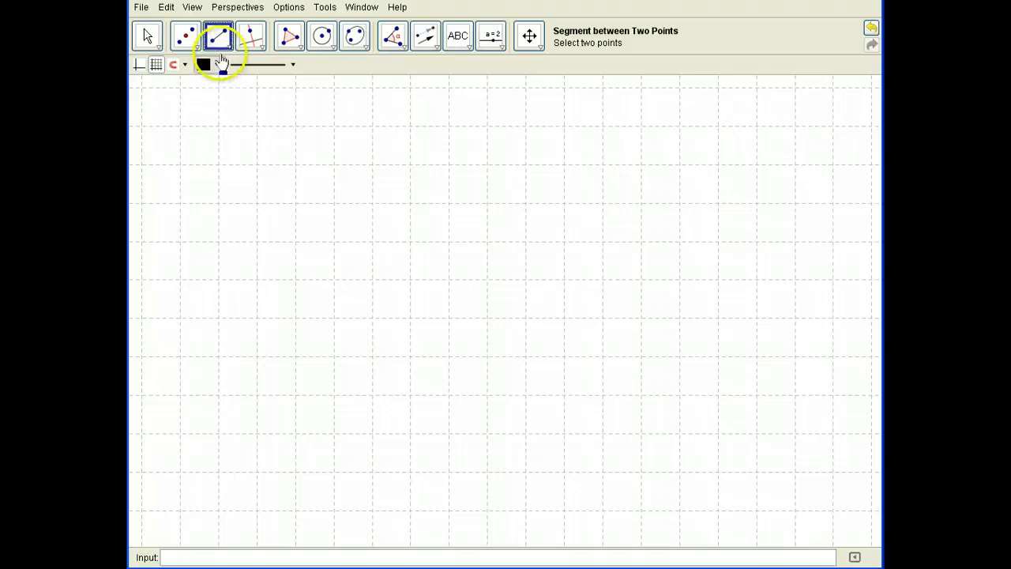
click(296, 164)
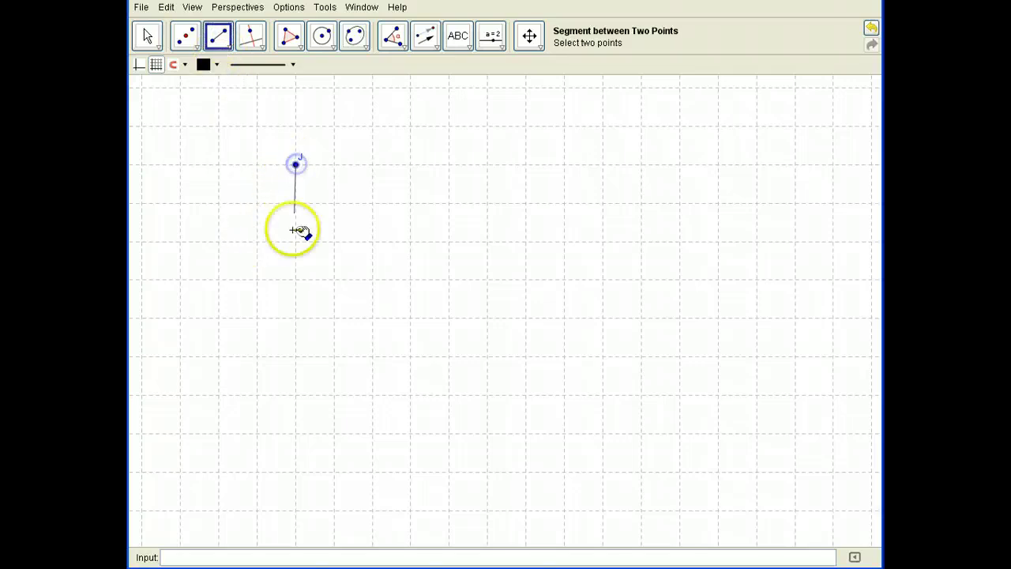
click(296, 317)
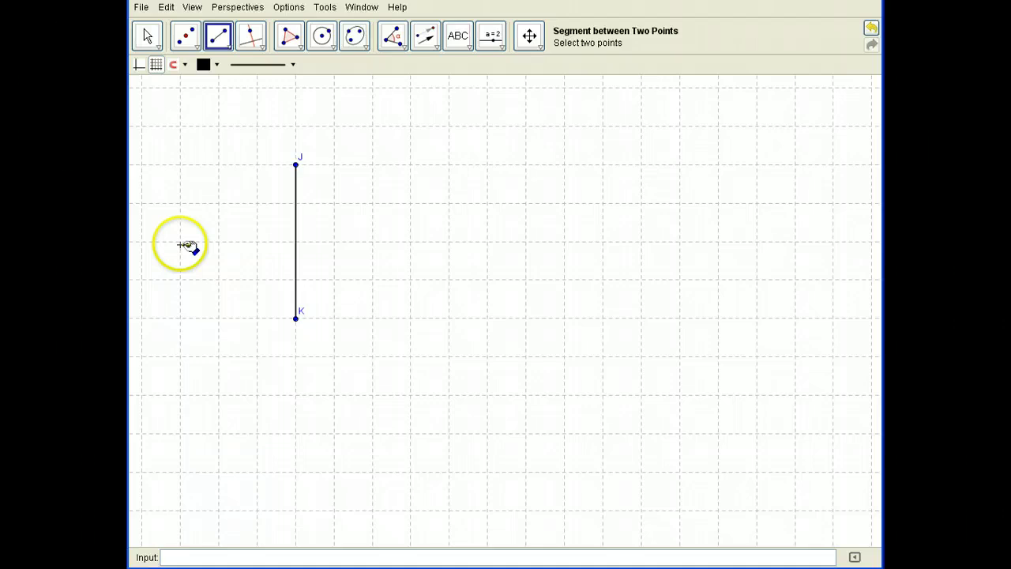
click(181, 242)
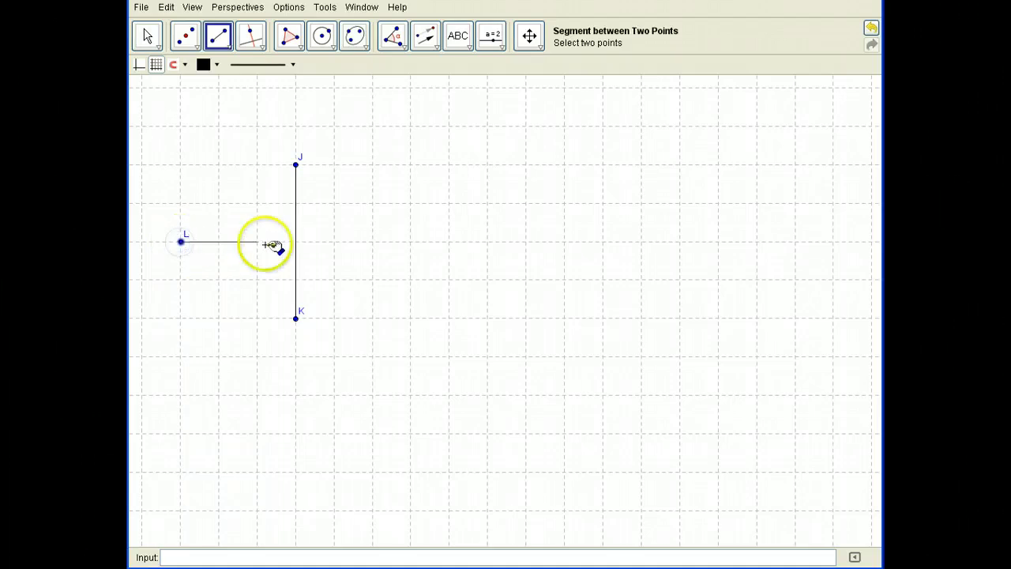
click(411, 242)
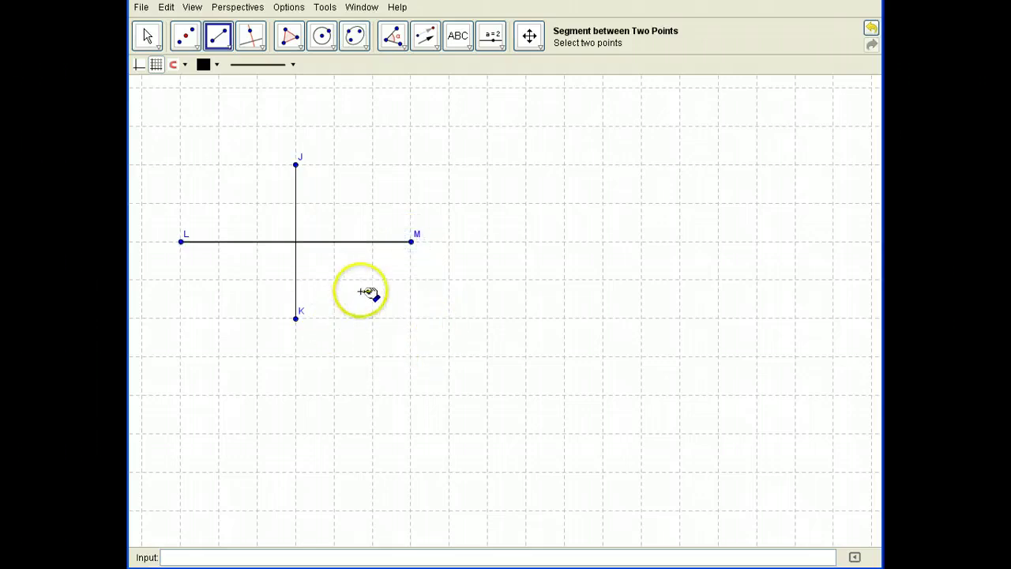
click(147, 36)
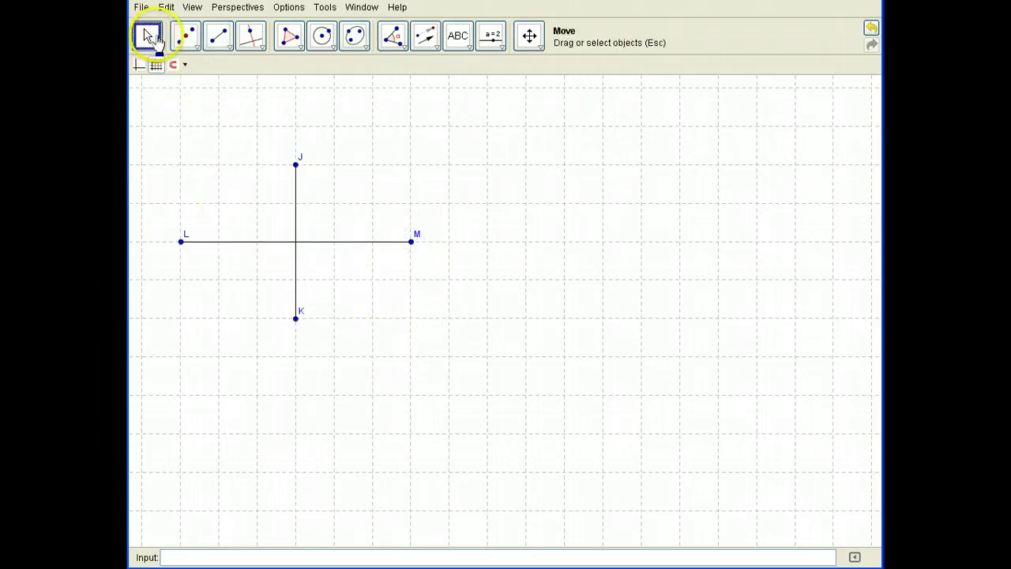
Step: Join the horizontal diagonal's endpoint L to the vertical diagonal's endpoint J with a segment
click(222, 37)
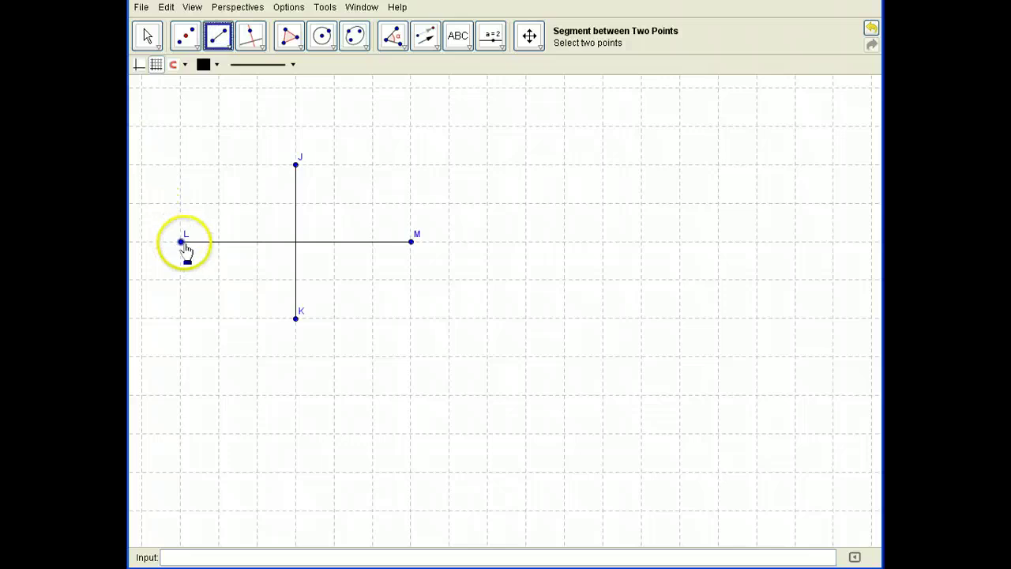
click(181, 242)
click(296, 165)
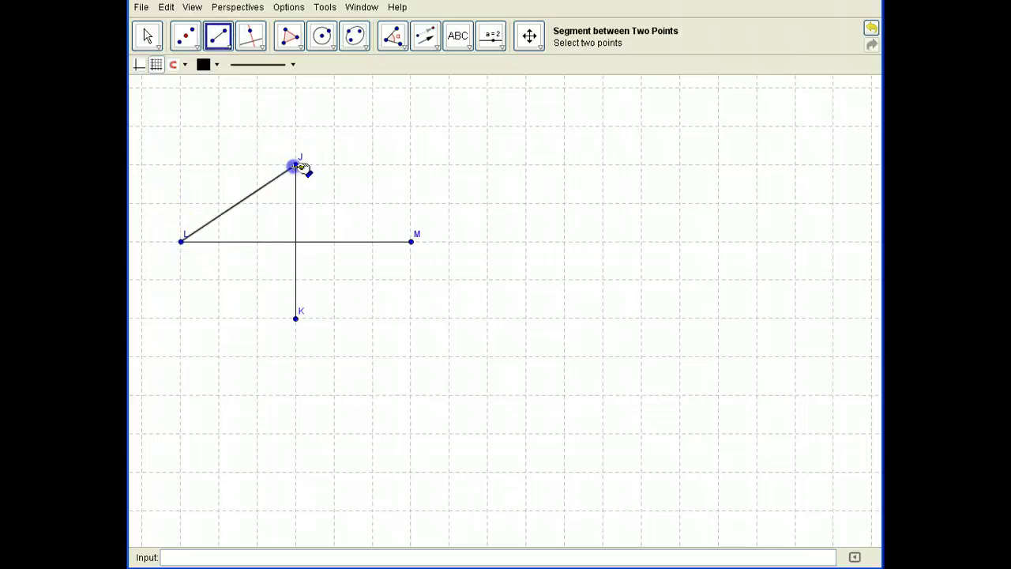
double_click(296, 166)
click(636, 234)
click(297, 167)
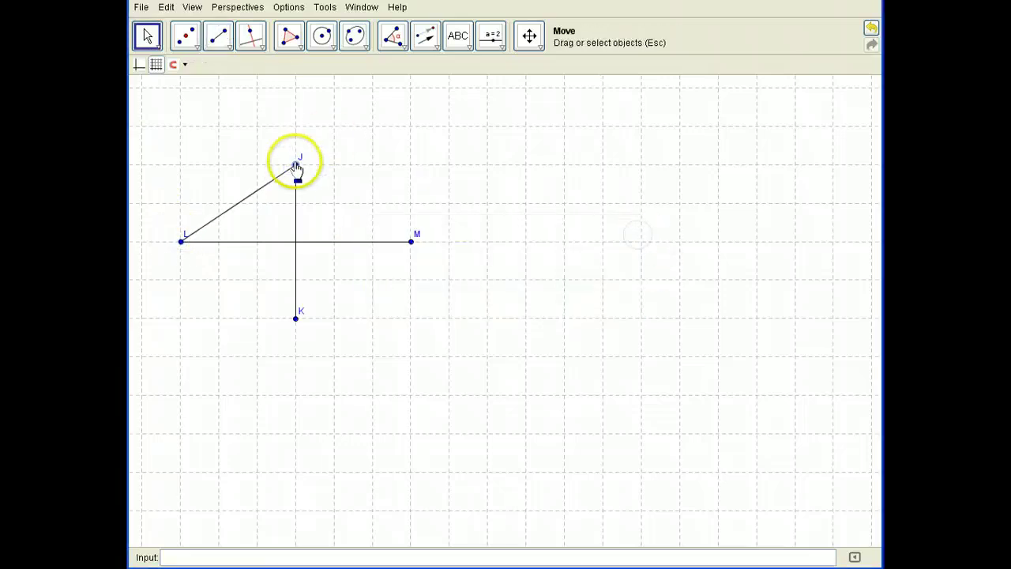
click(410, 242)
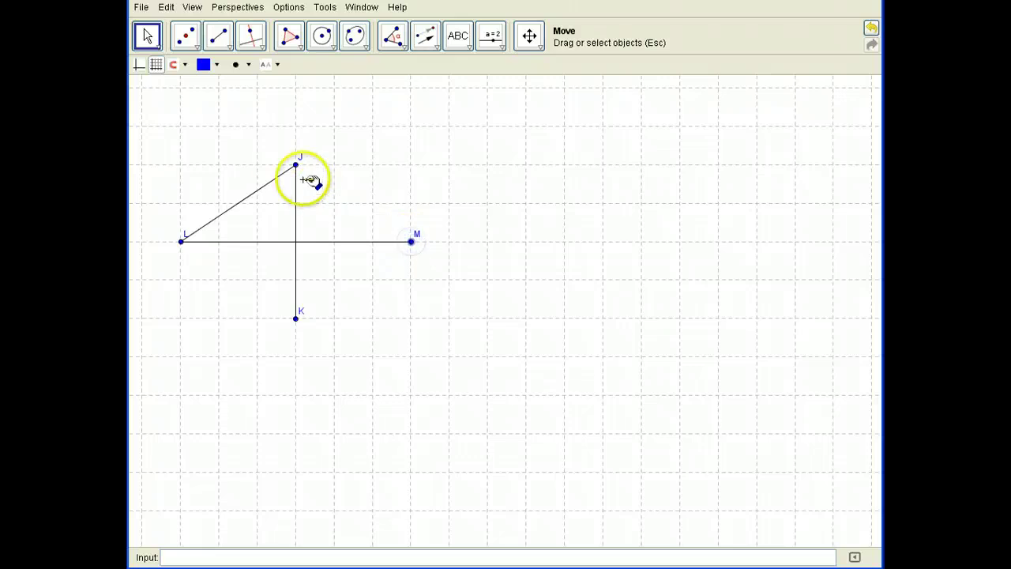
Step: Complete the rhombus around the diagonals with segments from J to M, M to K and K to L
click(219, 37)
click(296, 165)
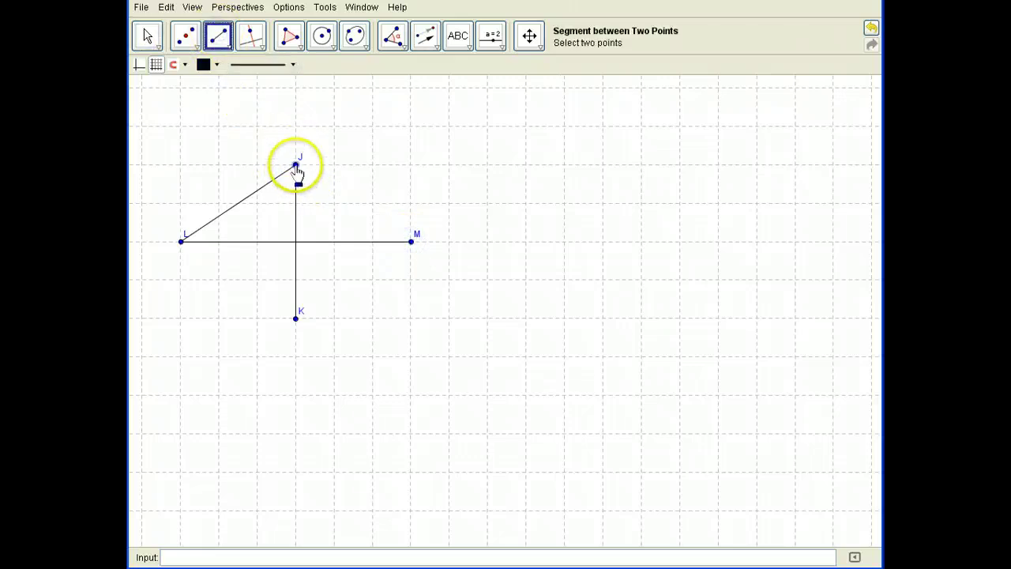
click(410, 241)
click(412, 243)
click(295, 318)
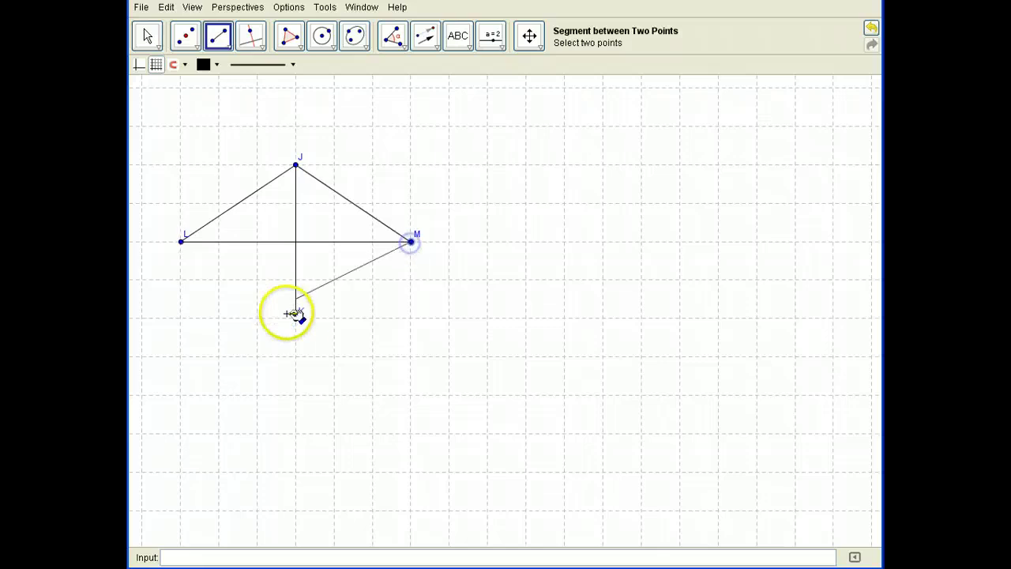
click(296, 319)
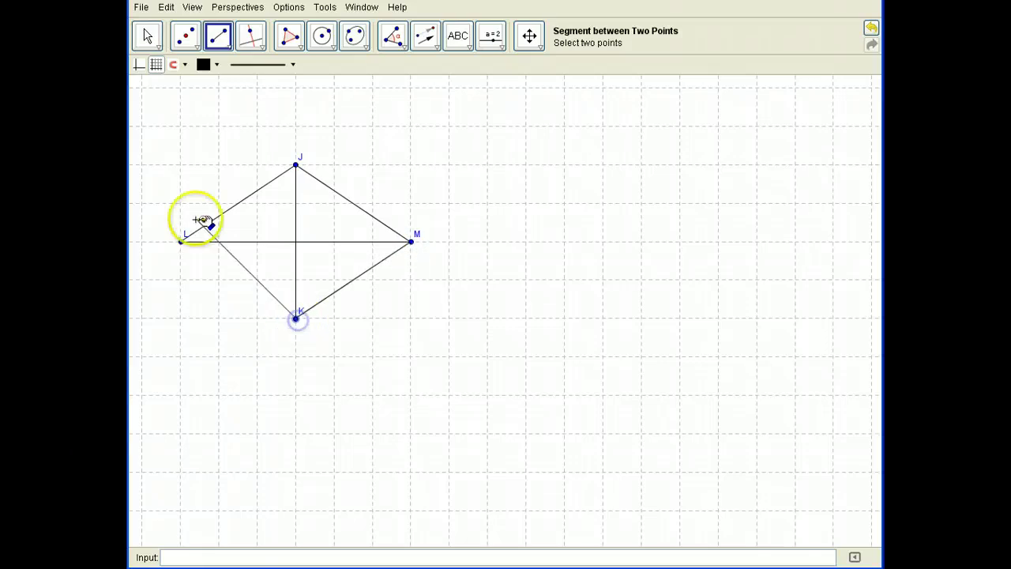
click(181, 242)
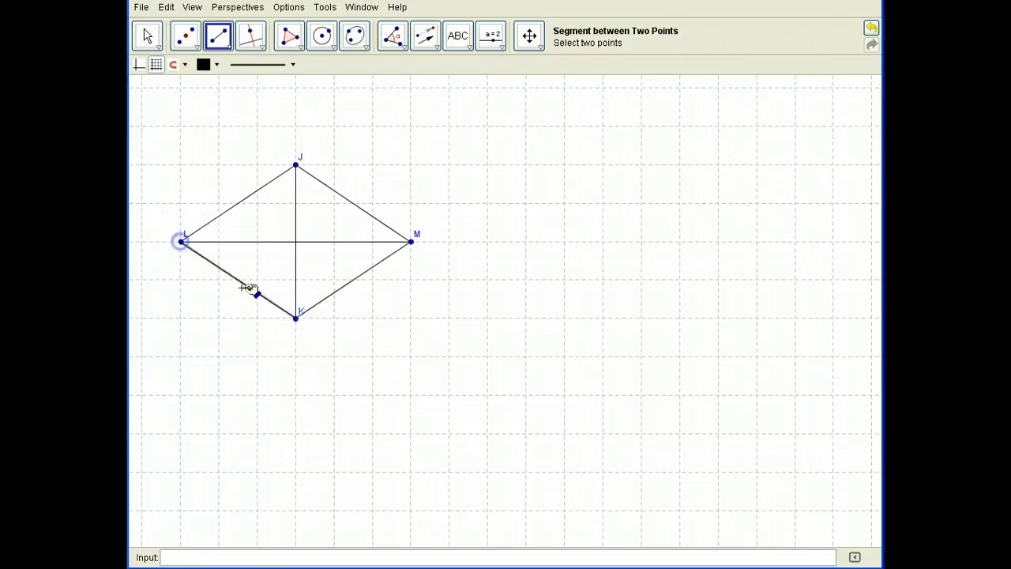
Step: Show a label on side JM and set it to display the segment's value
click(150, 36)
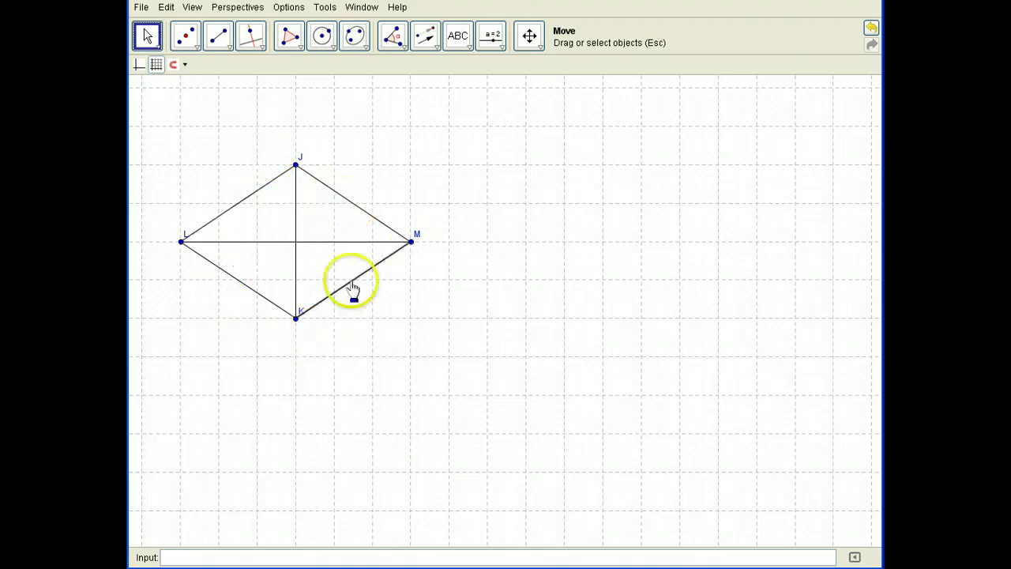
right_click(341, 202)
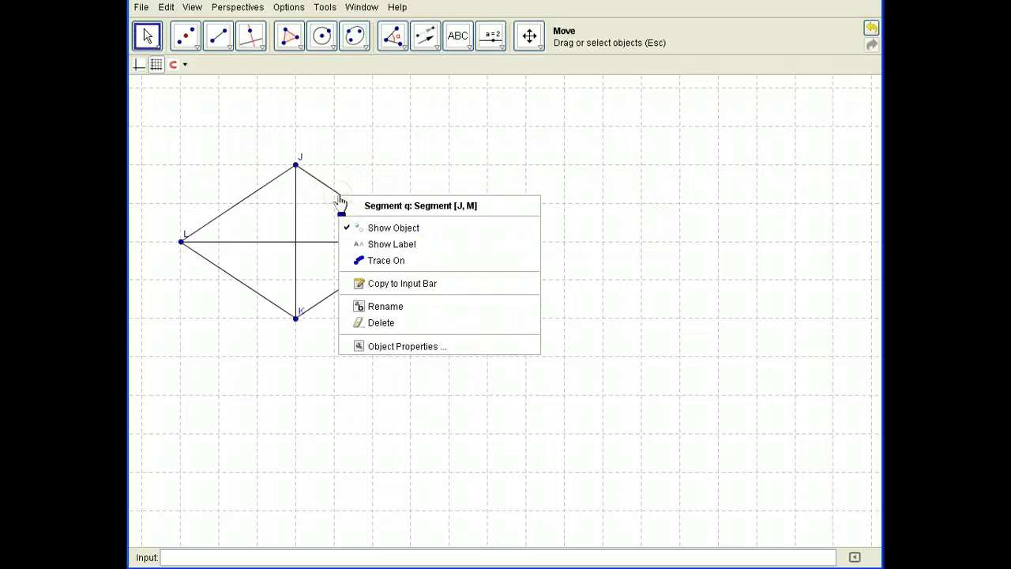
click(406, 249)
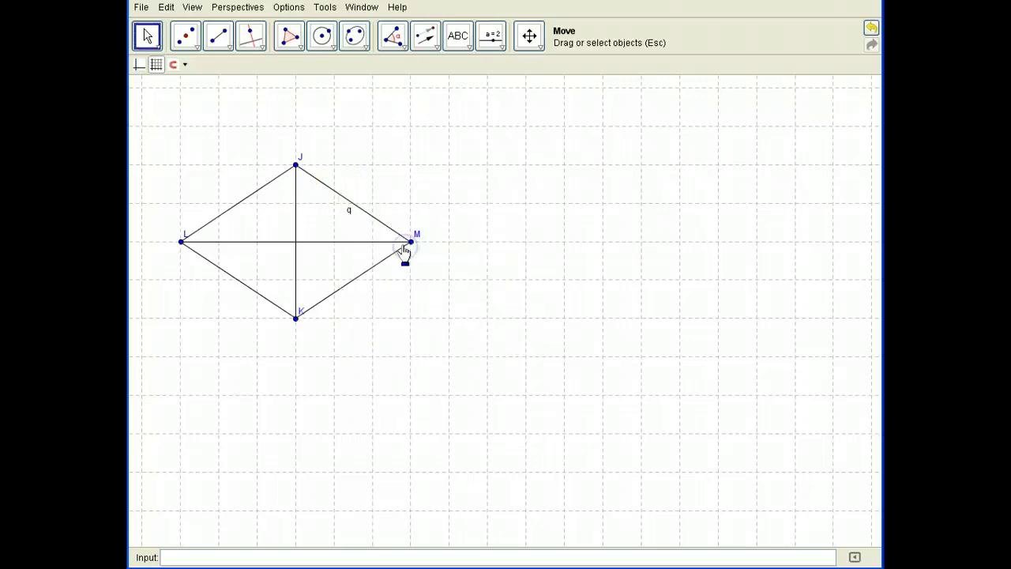
right_click(363, 217)
click(452, 361)
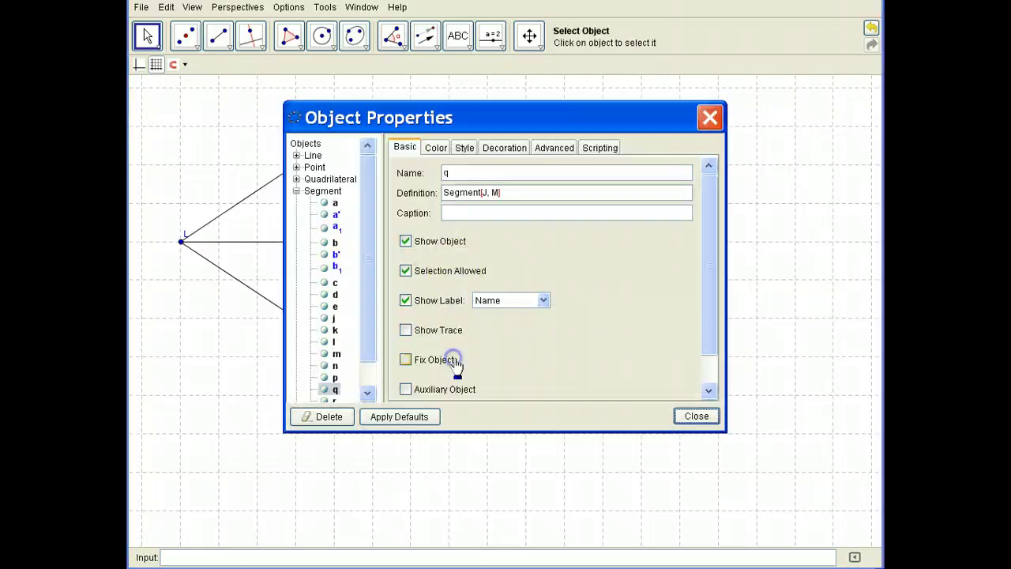
click(478, 302)
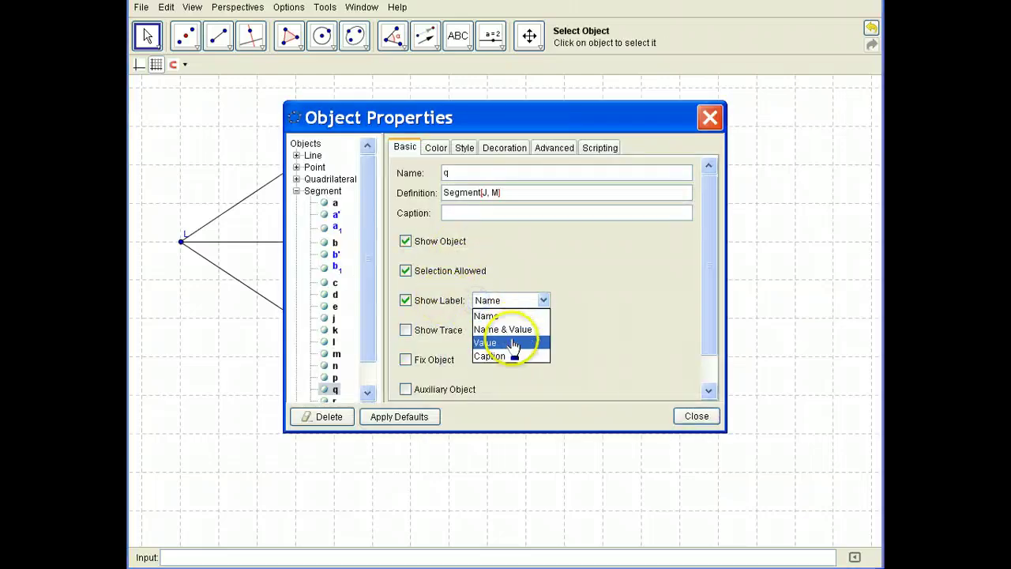
click(485, 342)
click(684, 415)
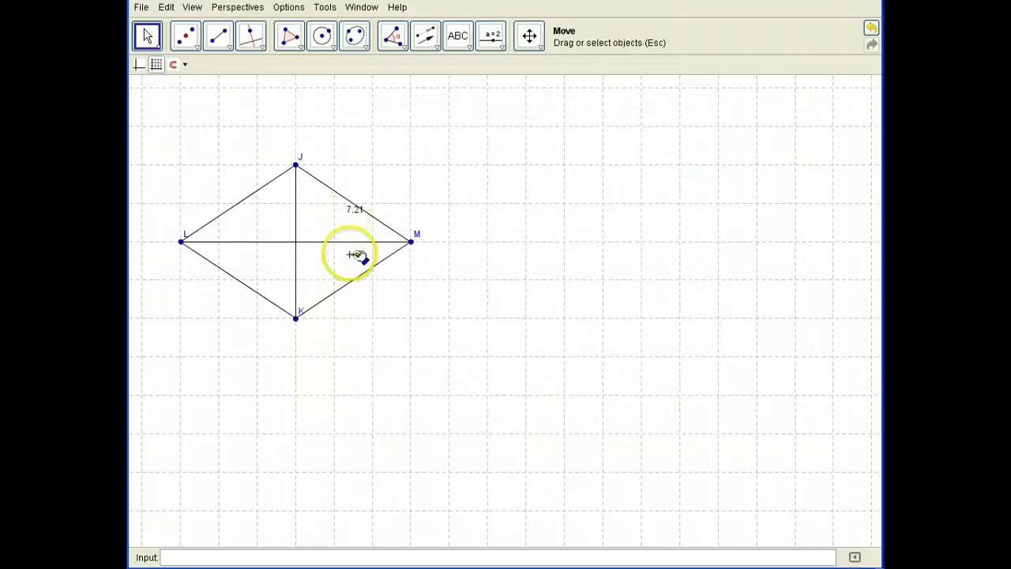
Step: Show side MK's label and set it to Value in the object properties
right_click(356, 282)
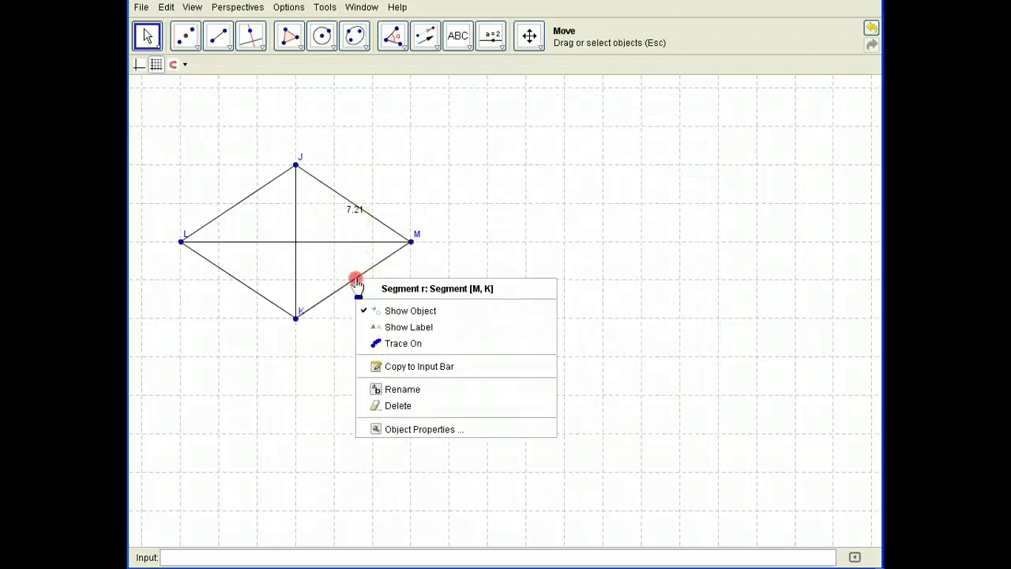
click(460, 430)
click(419, 301)
click(479, 300)
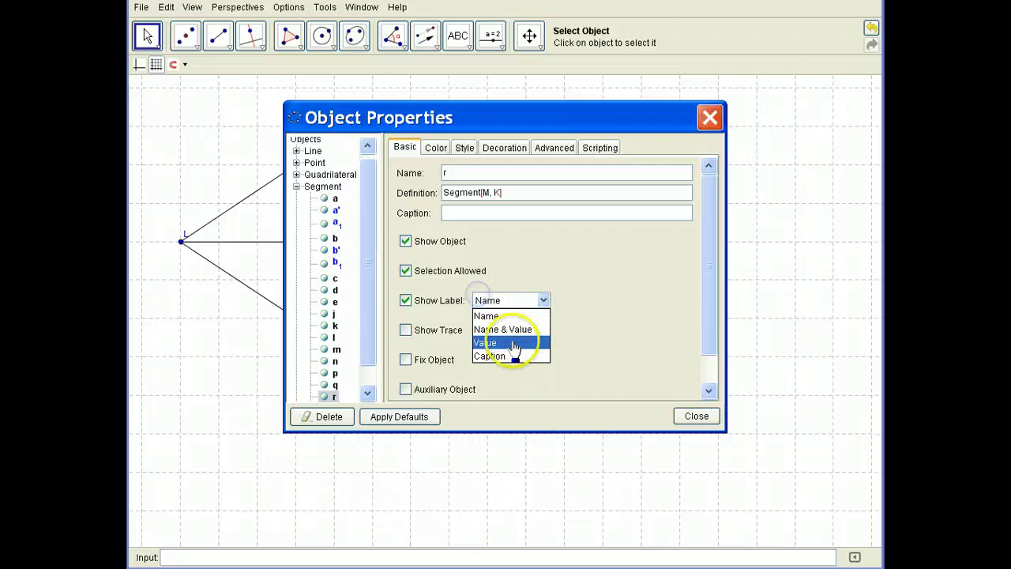
click(485, 343)
click(697, 415)
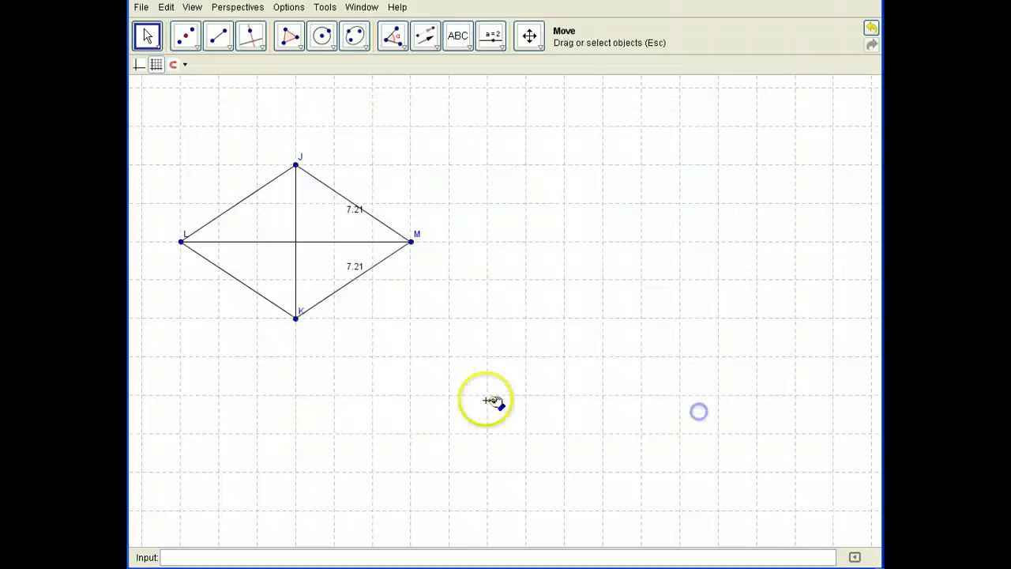
Step: Turn on the label of side KL with Value as the displayed content
right_click(245, 291)
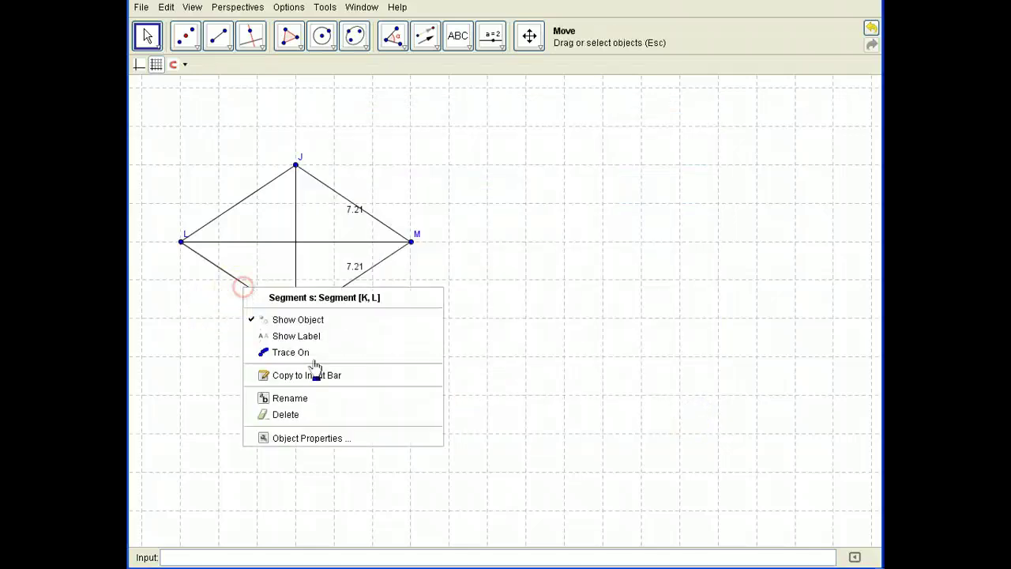
click(368, 439)
click(451, 300)
click(509, 300)
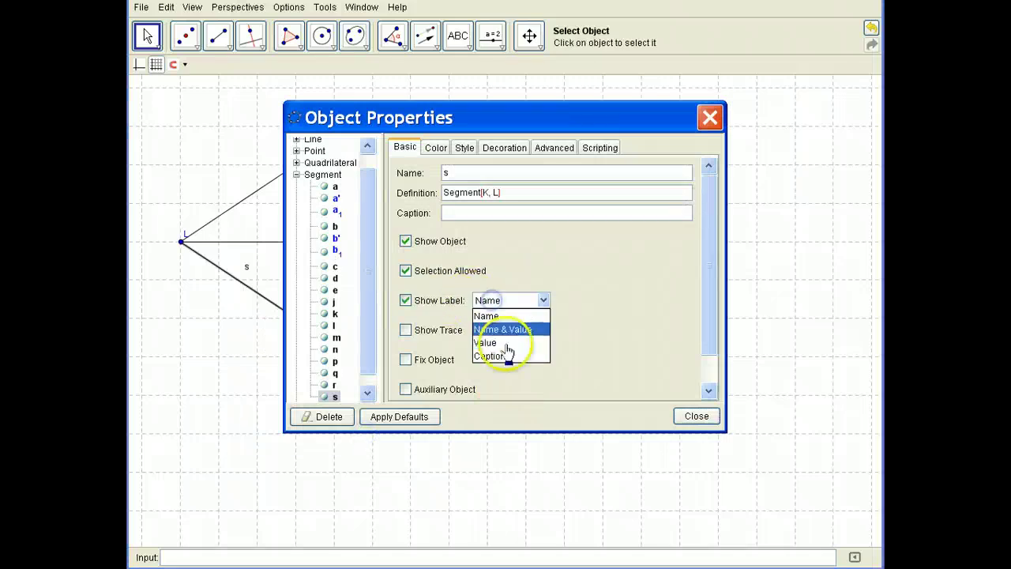
click(507, 344)
click(697, 416)
Step: Turn on the label of side LJ and have it display the segment's value
click(236, 207)
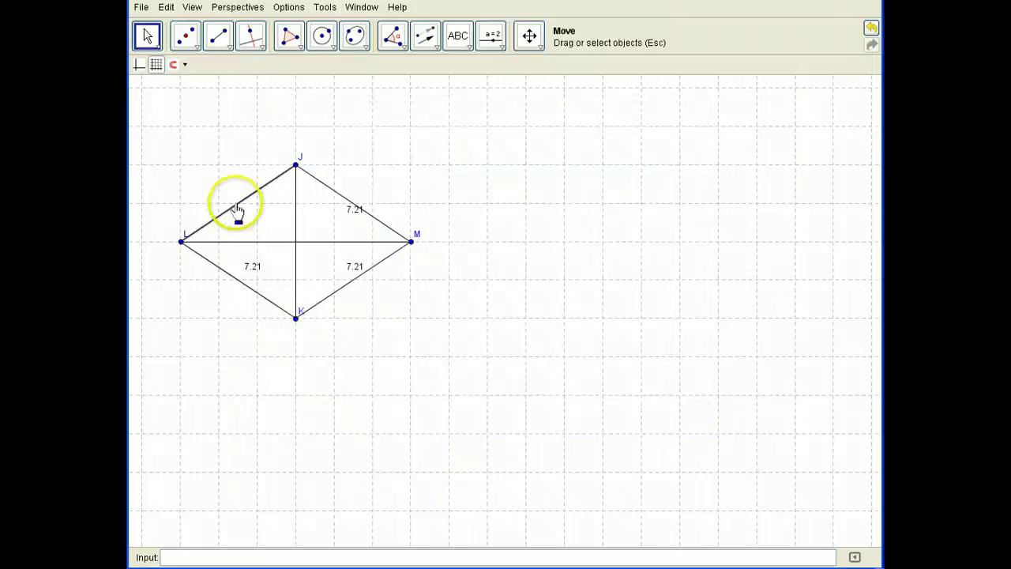
right_click(236, 207)
click(345, 355)
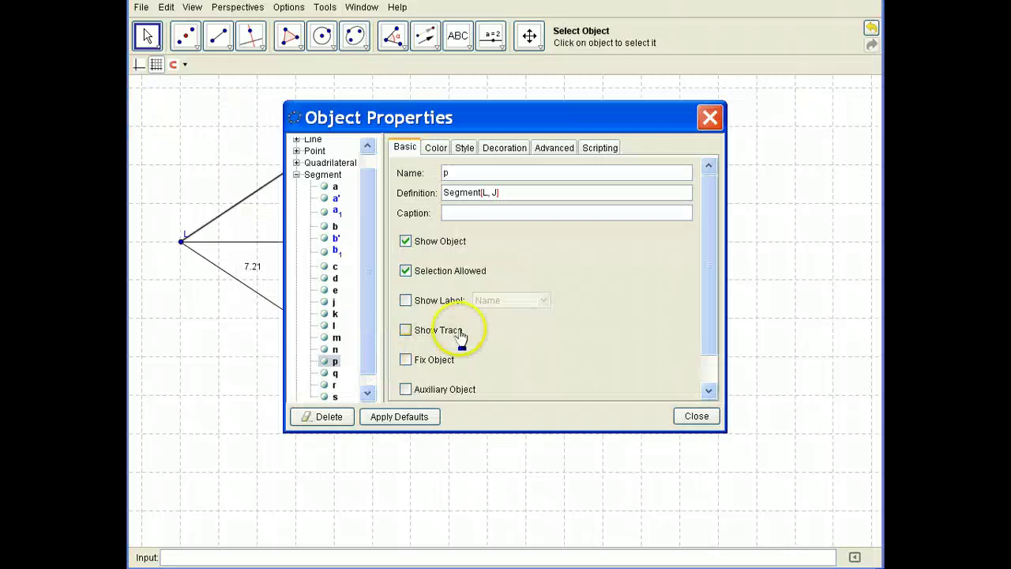
click(442, 301)
click(506, 301)
click(527, 345)
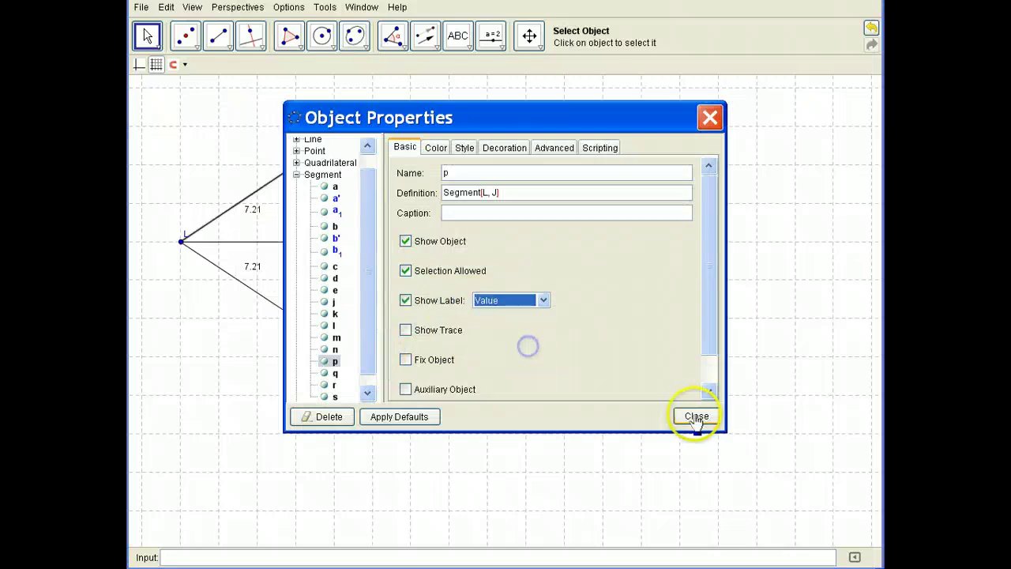
click(696, 416)
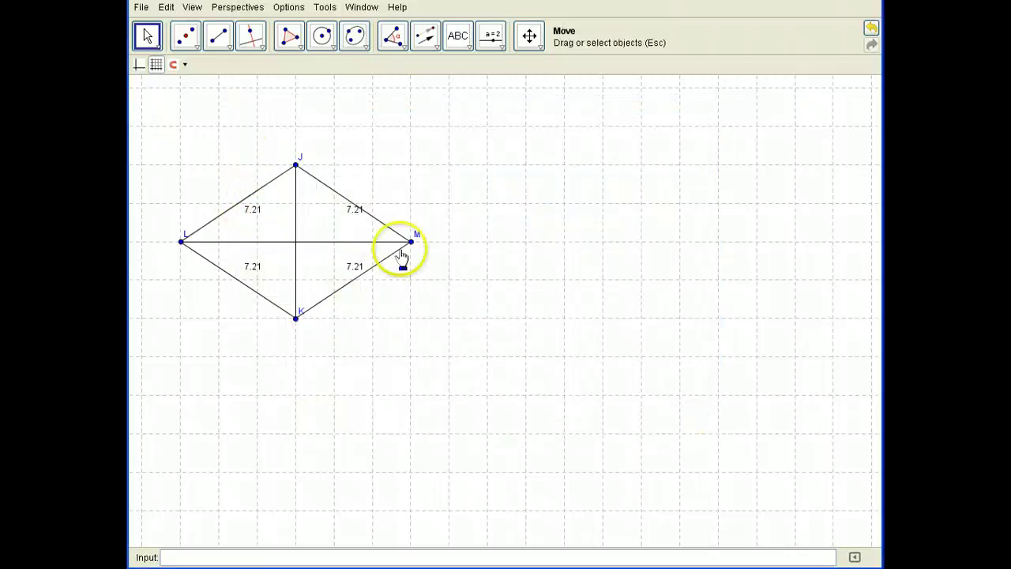
click(146, 46)
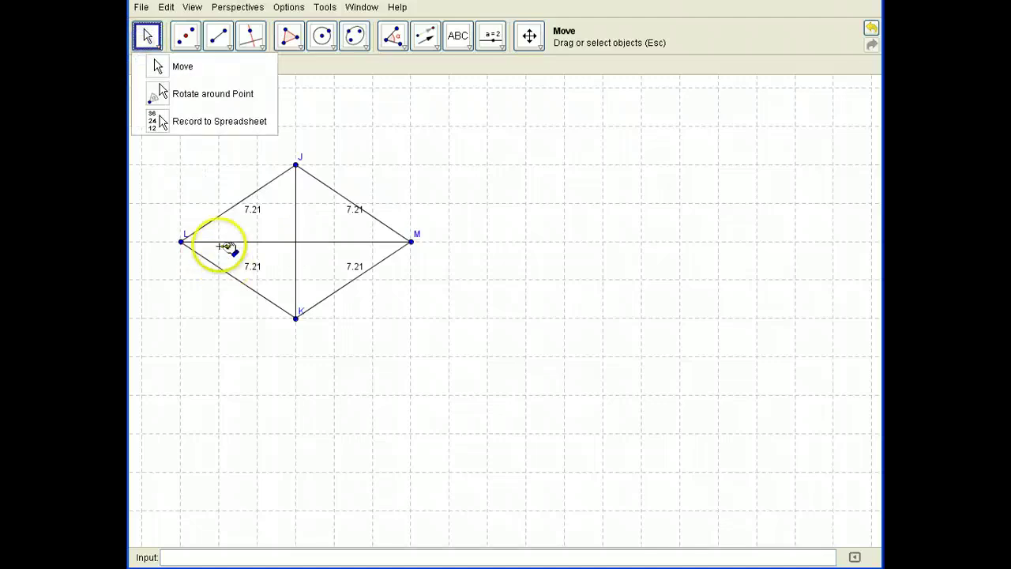
click(713, 53)
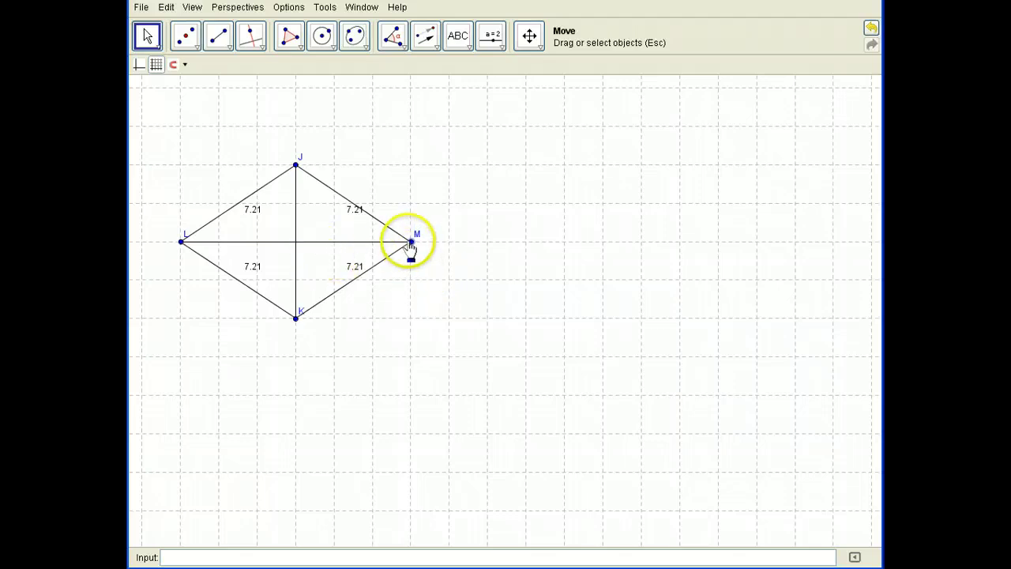
mouse_move(411, 241)
mouse_down()
mouse_move(412, 168)
mouse_move(413, 286)
mouse_move(411, 249)
mouse_up()
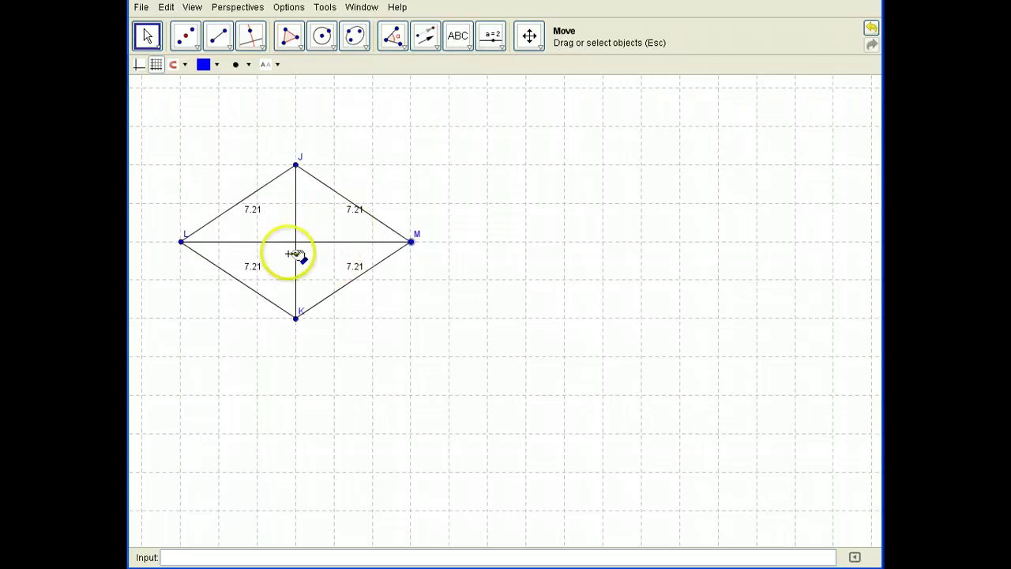
Step: Hide the grid and draw a vertical segment in the empty area to the right of the rhombus
click(156, 68)
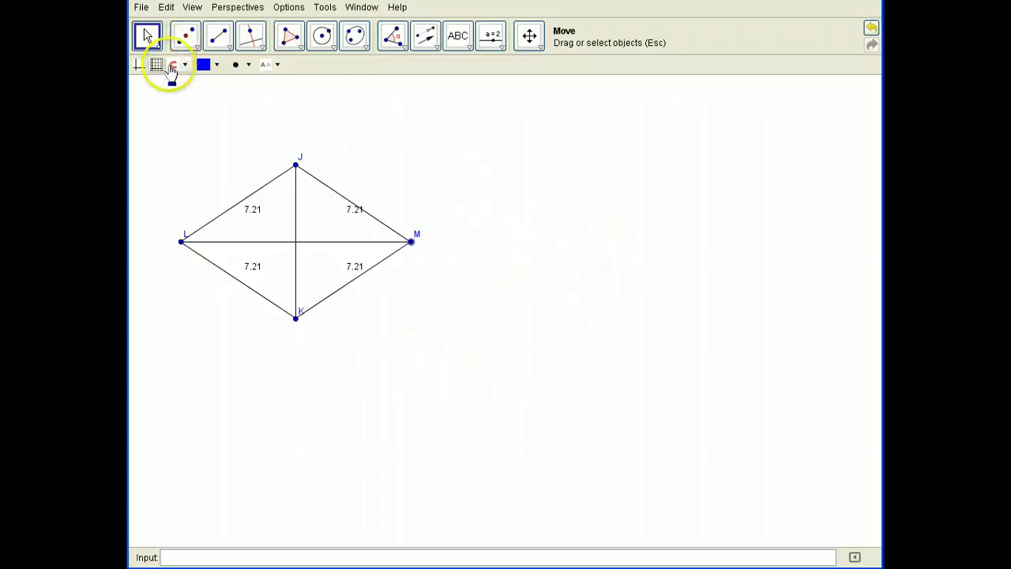
click(218, 36)
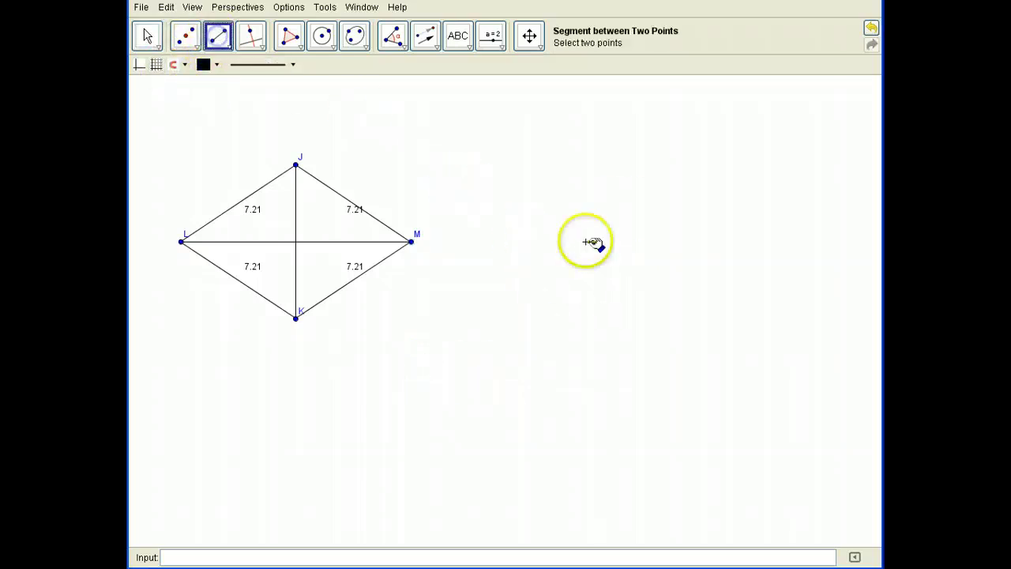
click(653, 191)
click(652, 338)
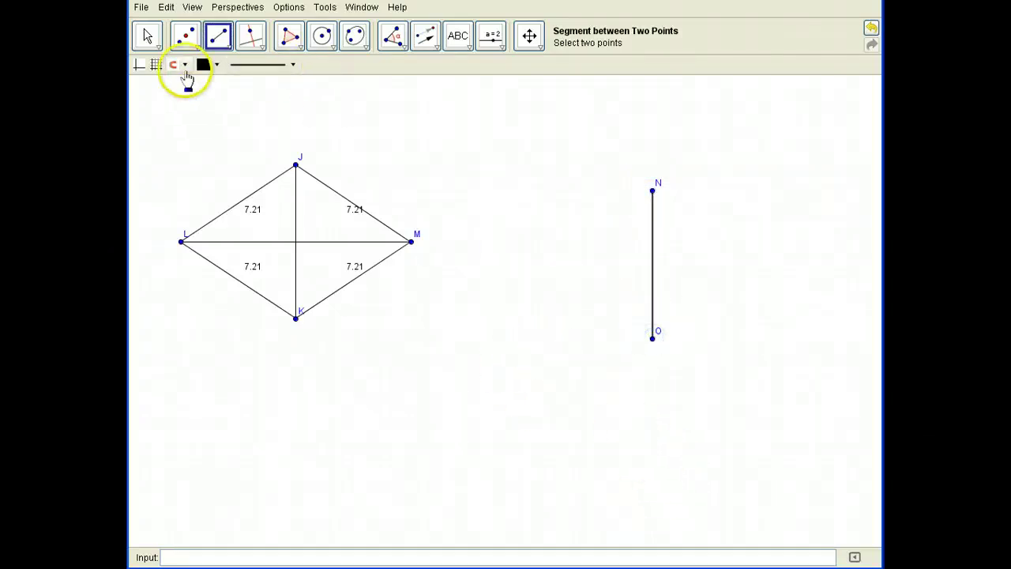
Step: Construct the midpoint of vertical segment NO
click(197, 49)
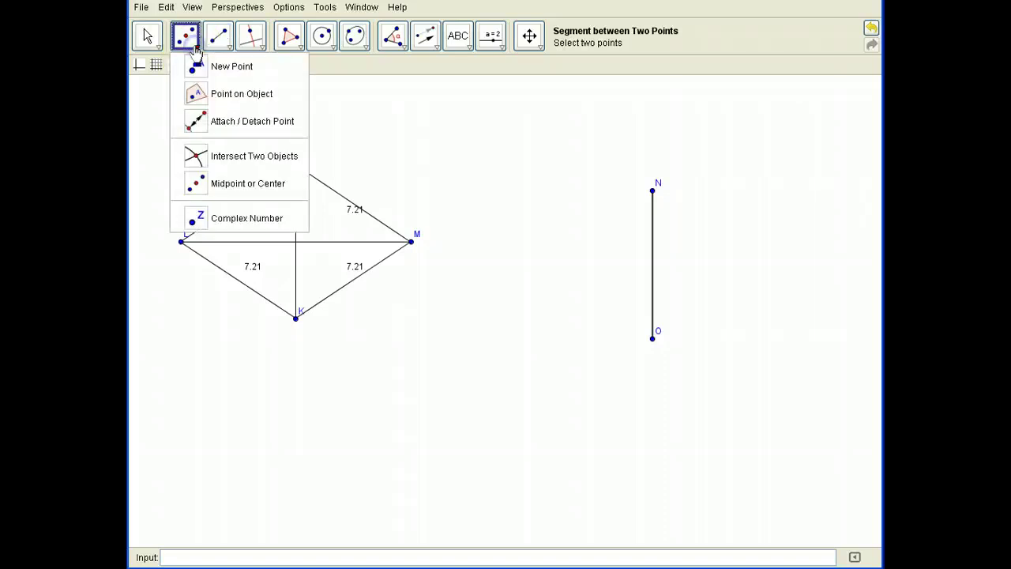
click(251, 184)
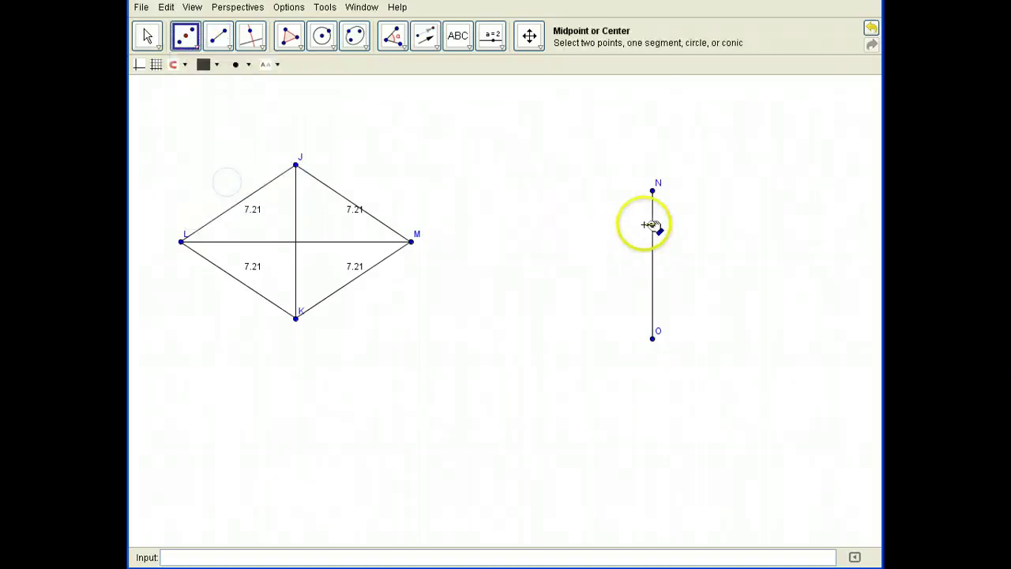
click(652, 251)
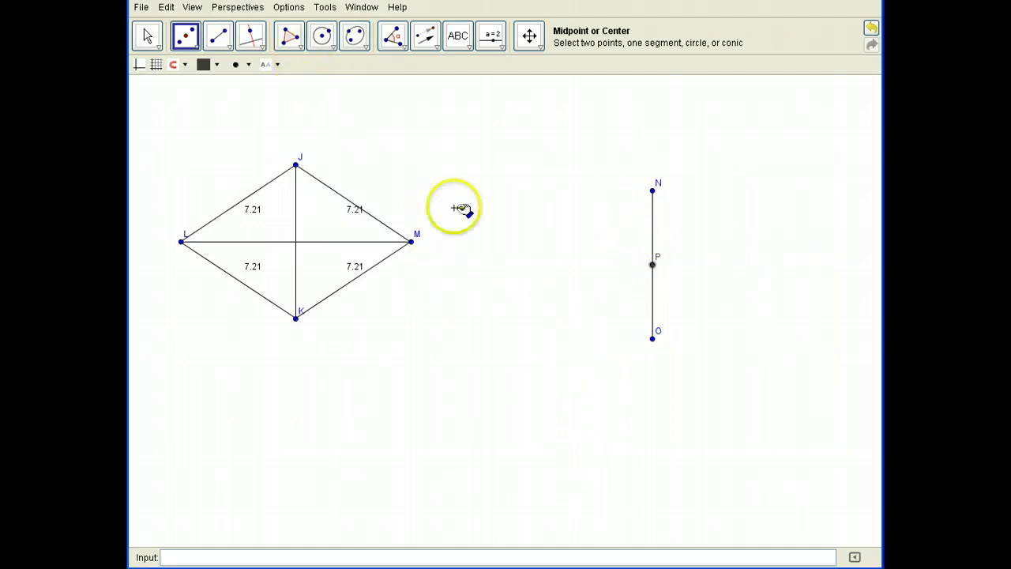
Step: Construct the line perpendicular to segment NO through its midpoint P
click(264, 56)
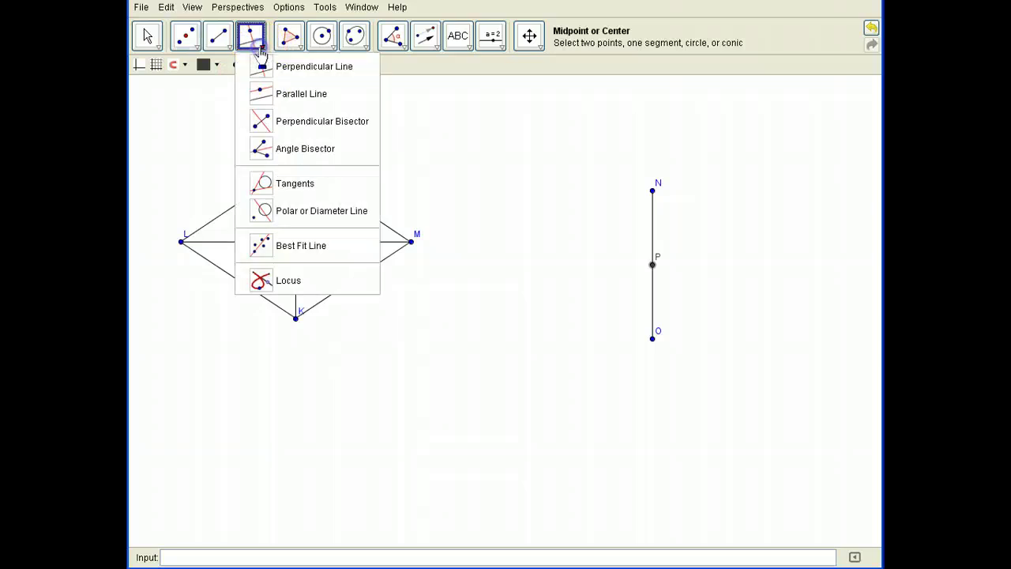
click(286, 74)
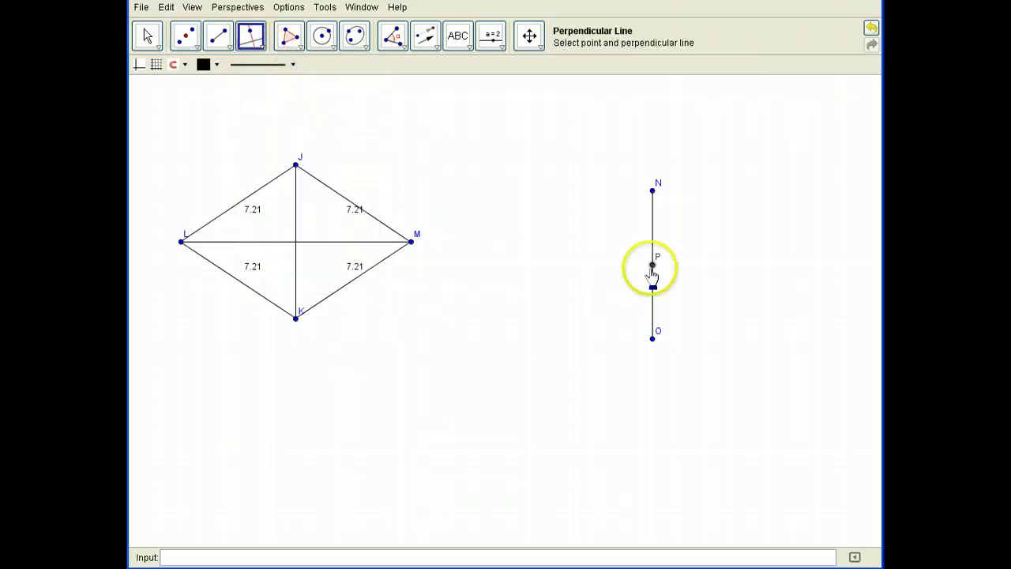
click(654, 239)
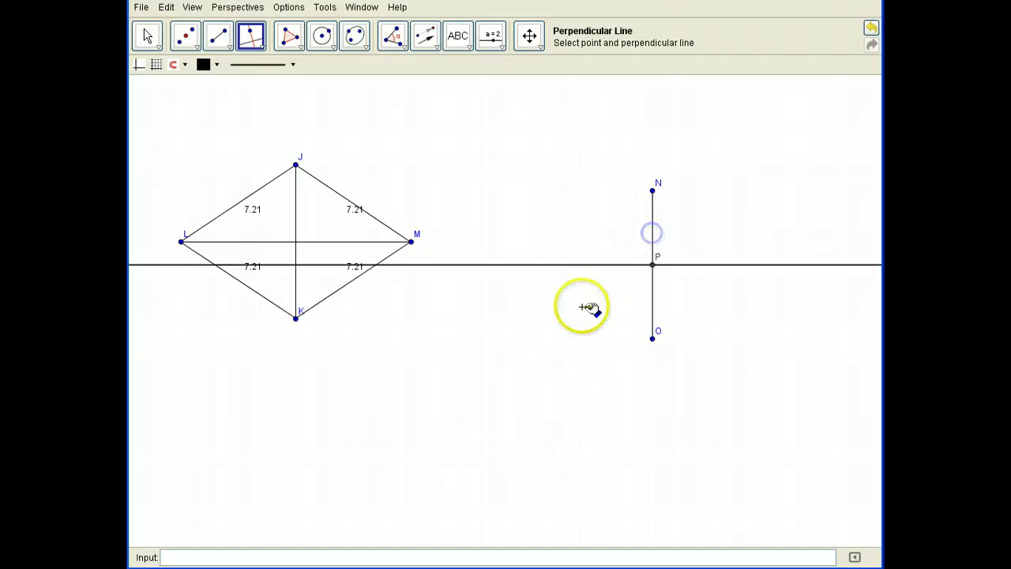
key(Escape)
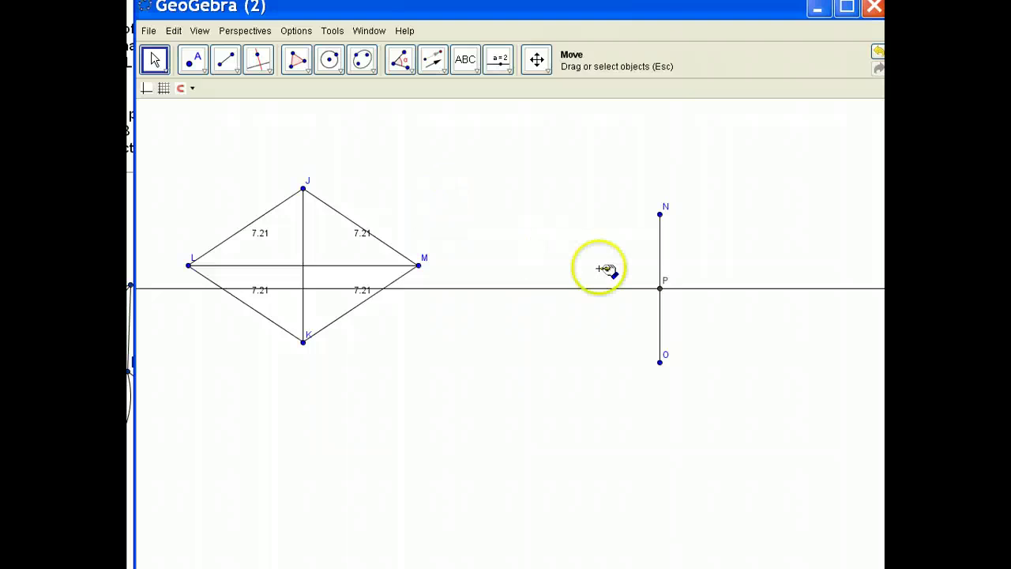
Step: Place a new point on the perpendicular line, between the rhombus and midpoint P
click(197, 71)
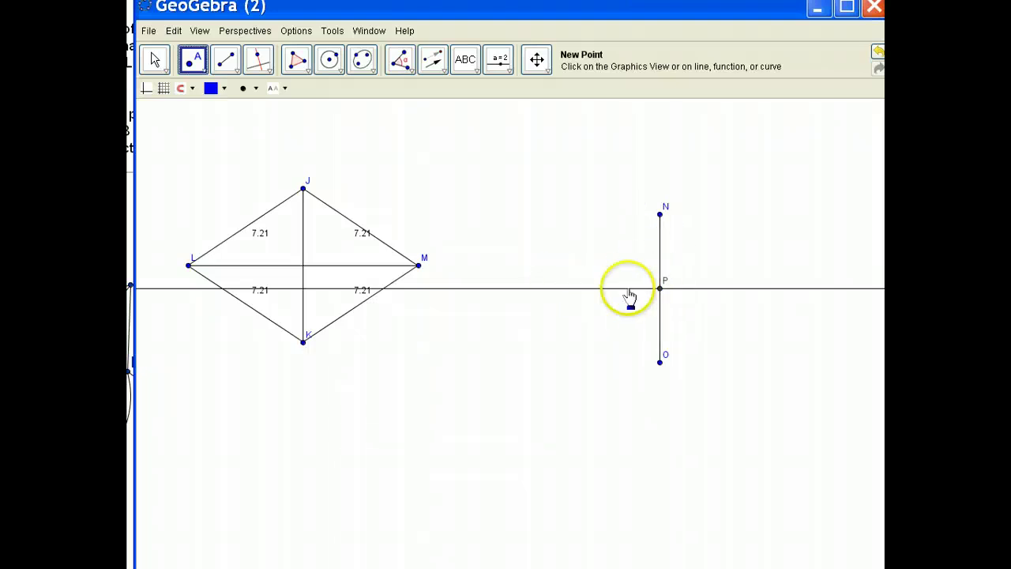
click(529, 288)
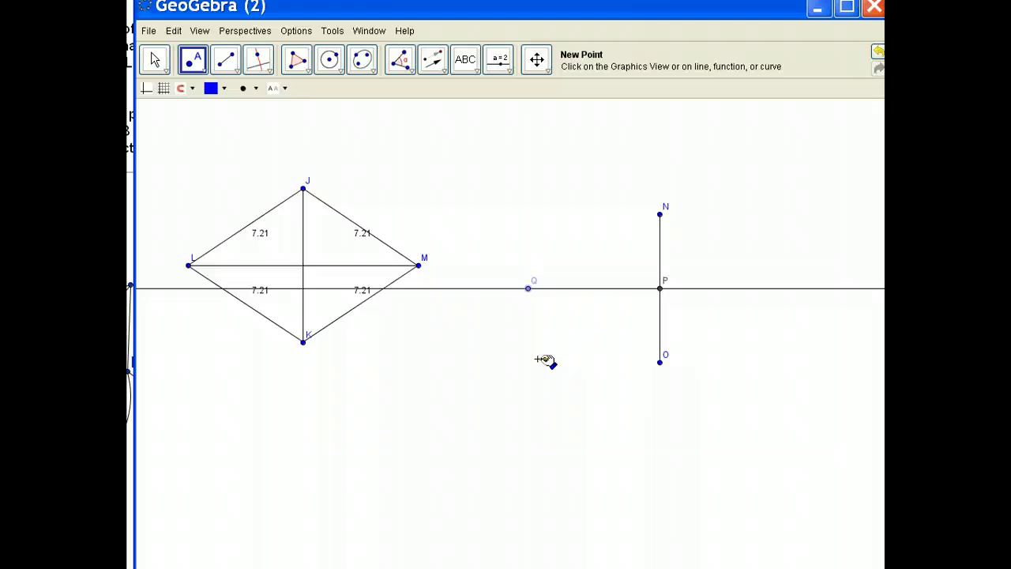
click(657, 361)
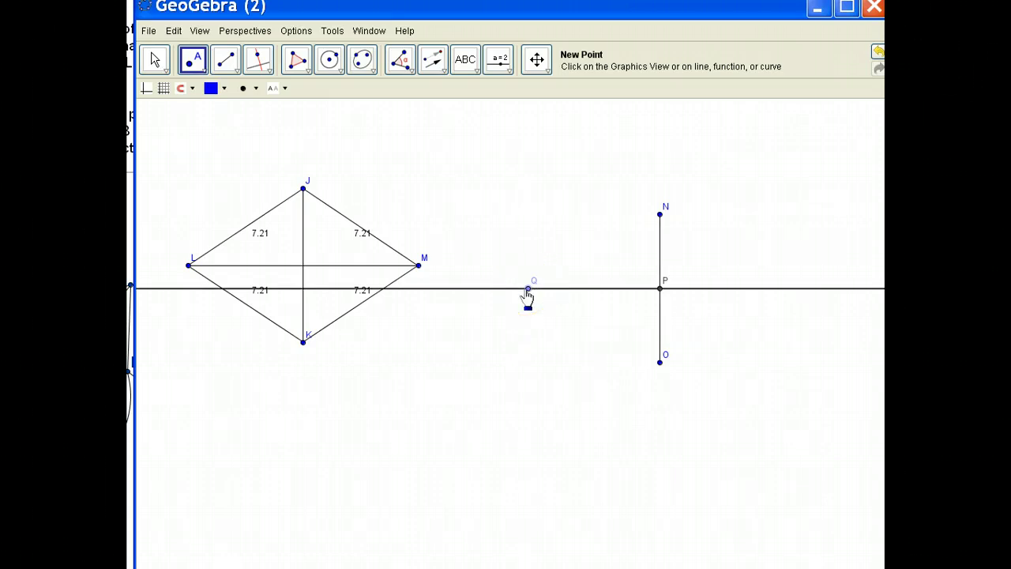
Step: Construct a circle centered at O passing through point Q on the perpendicular line
click(331, 62)
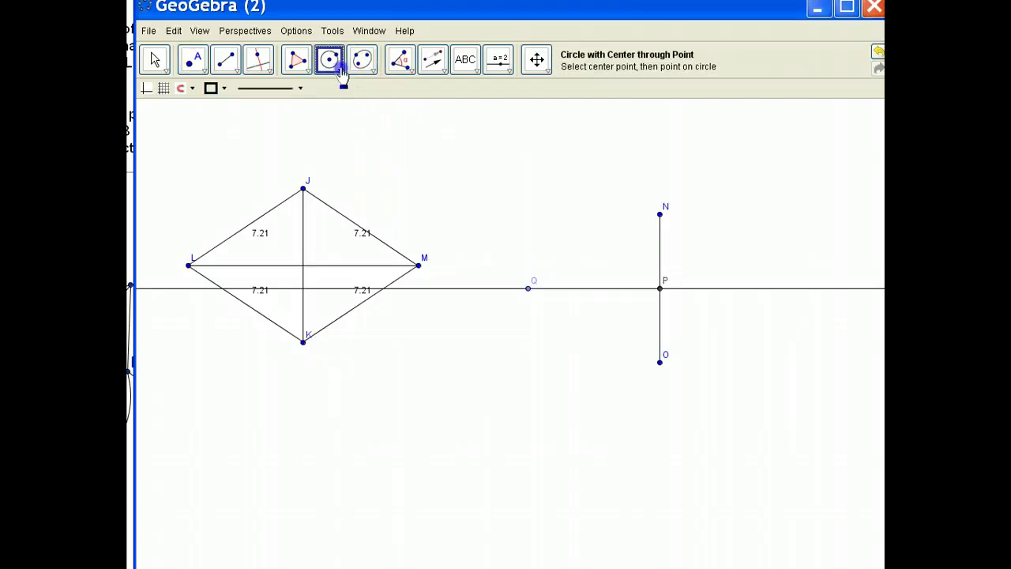
click(342, 73)
click(372, 95)
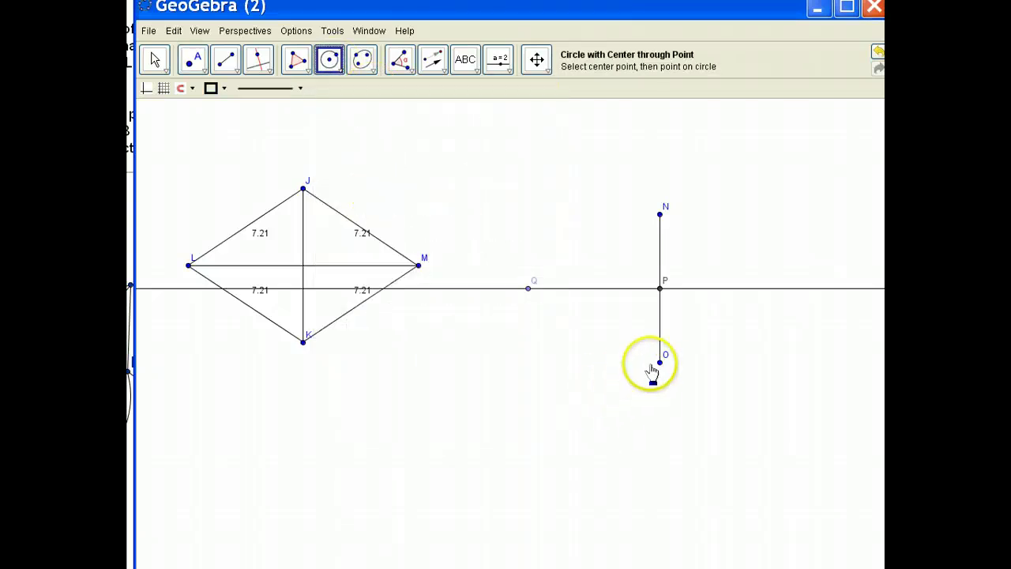
drag(660, 364, 531, 292)
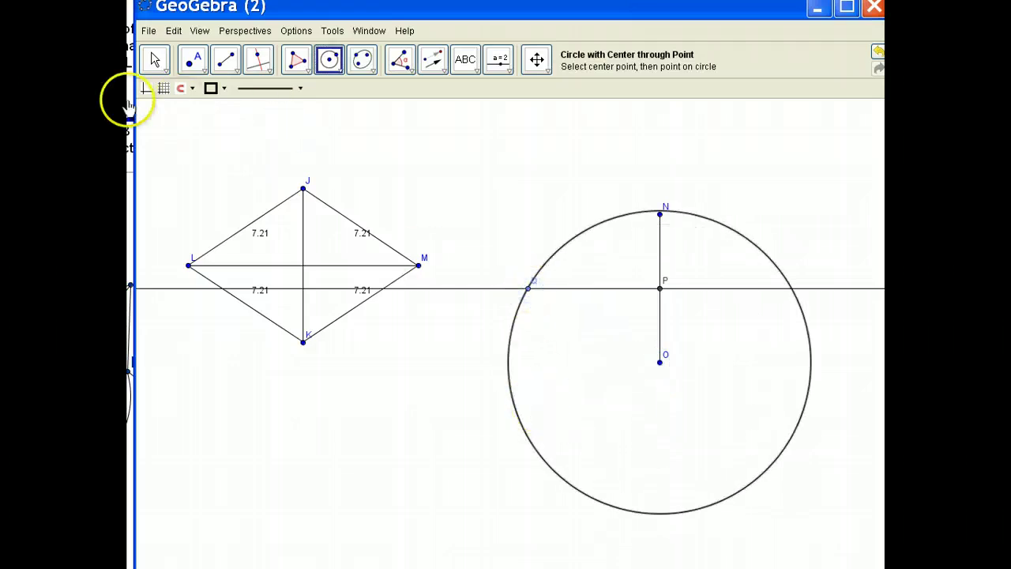
click(155, 63)
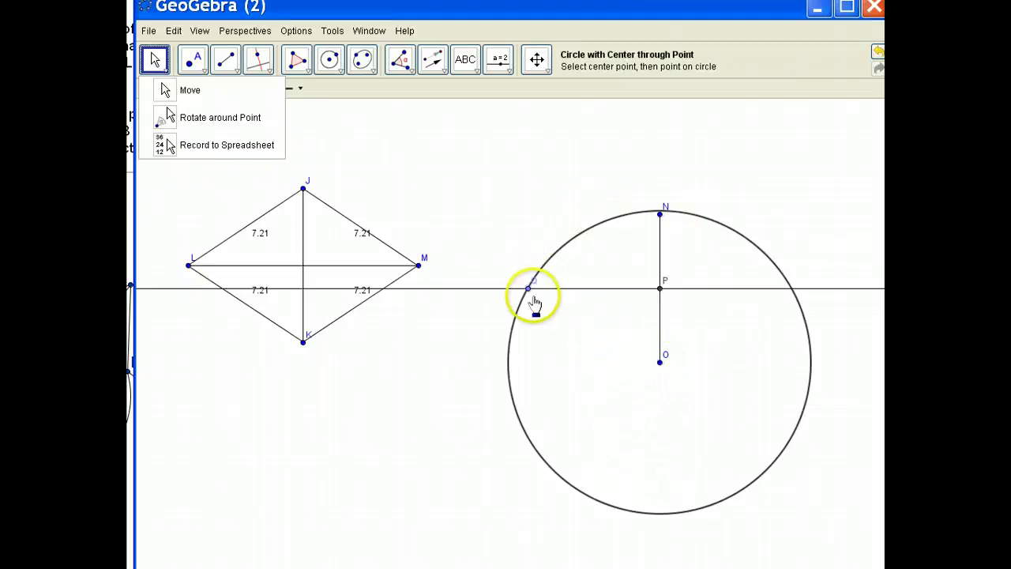
drag(530, 300, 660, 370)
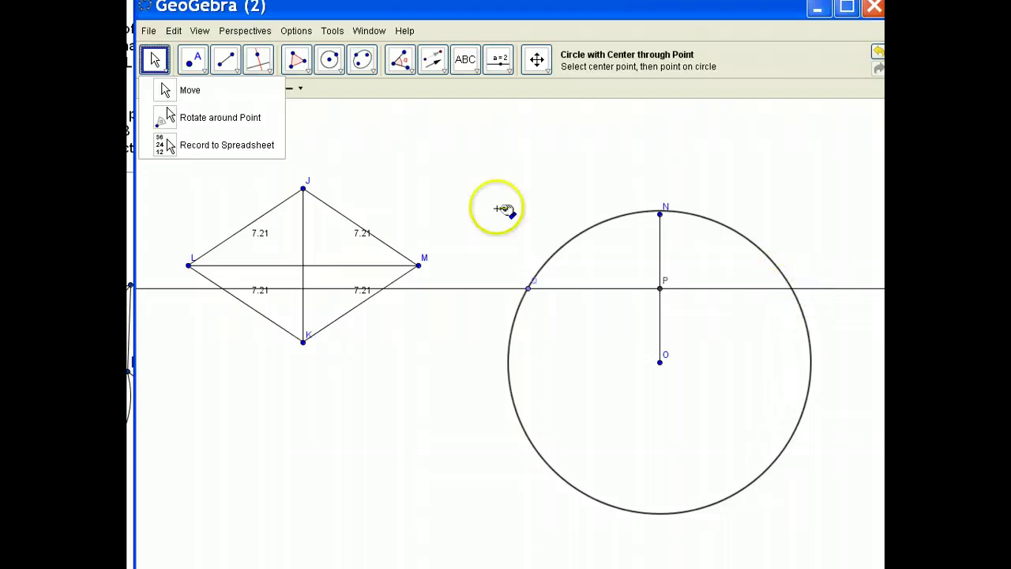
Step: Mark both intersection points of the circle and the perpendicular line
click(196, 64)
click(245, 175)
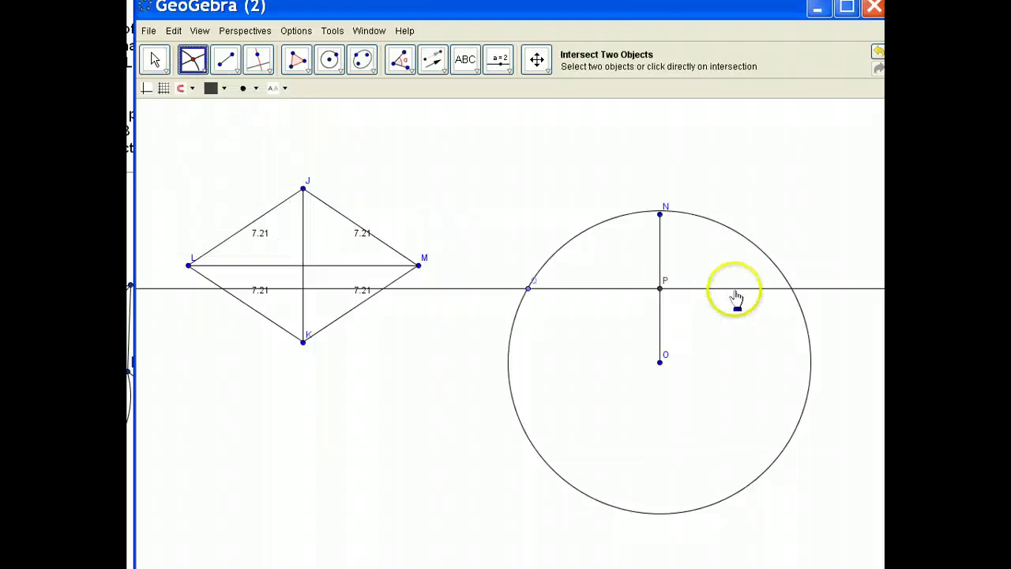
click(775, 267)
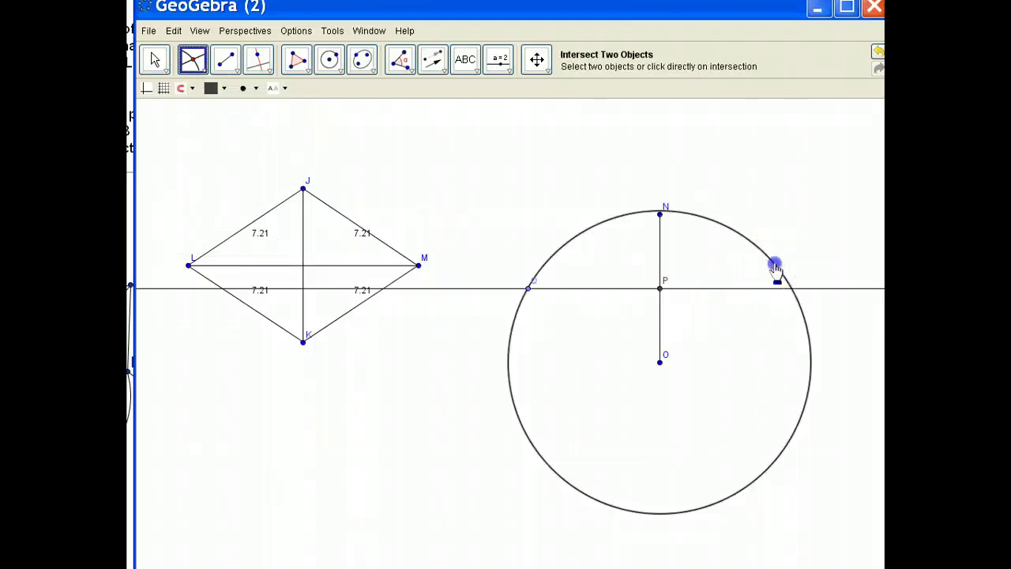
click(825, 291)
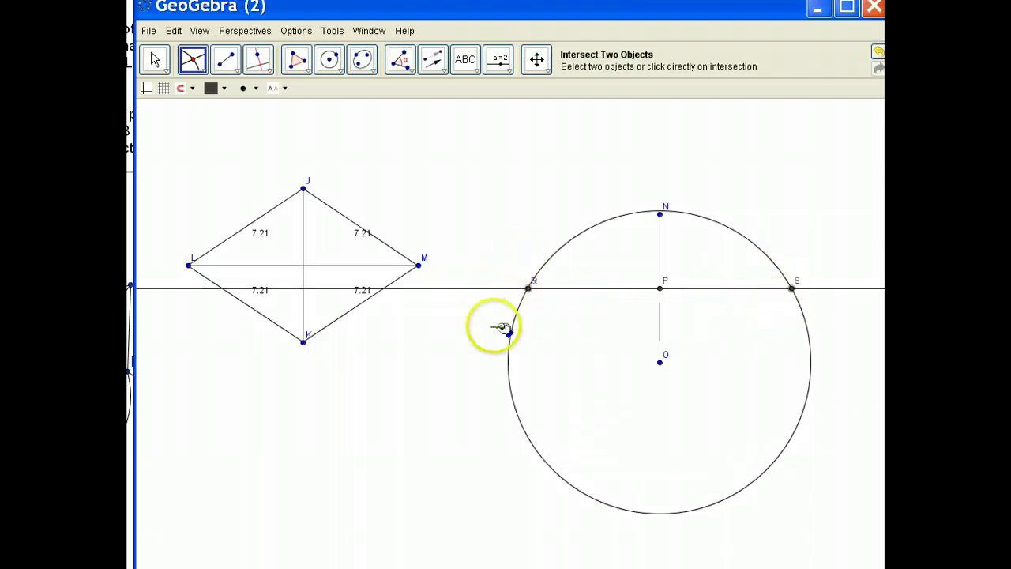
Step: Try to draw a segment between the two intersection points R and S
click(155, 60)
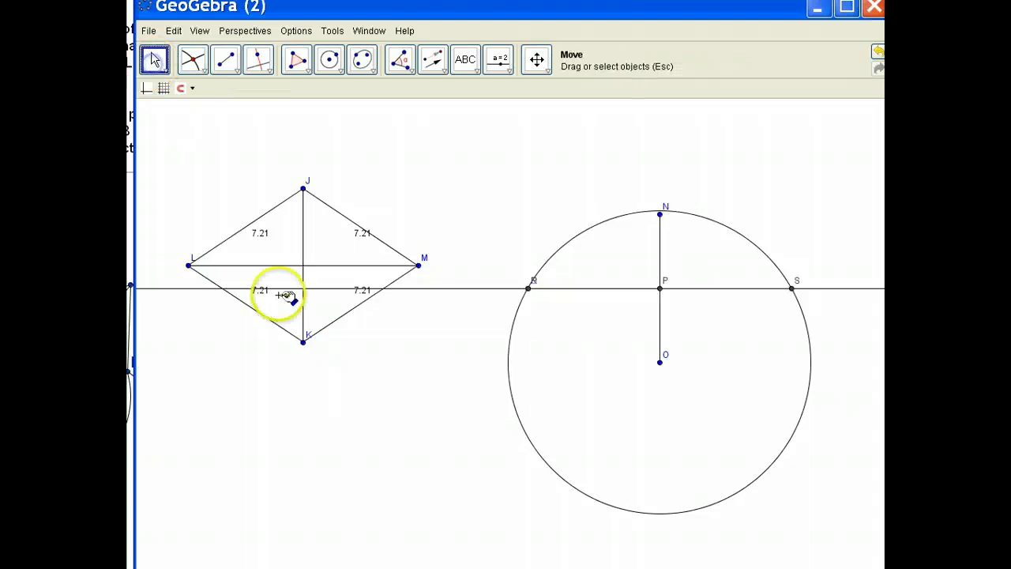
click(226, 68)
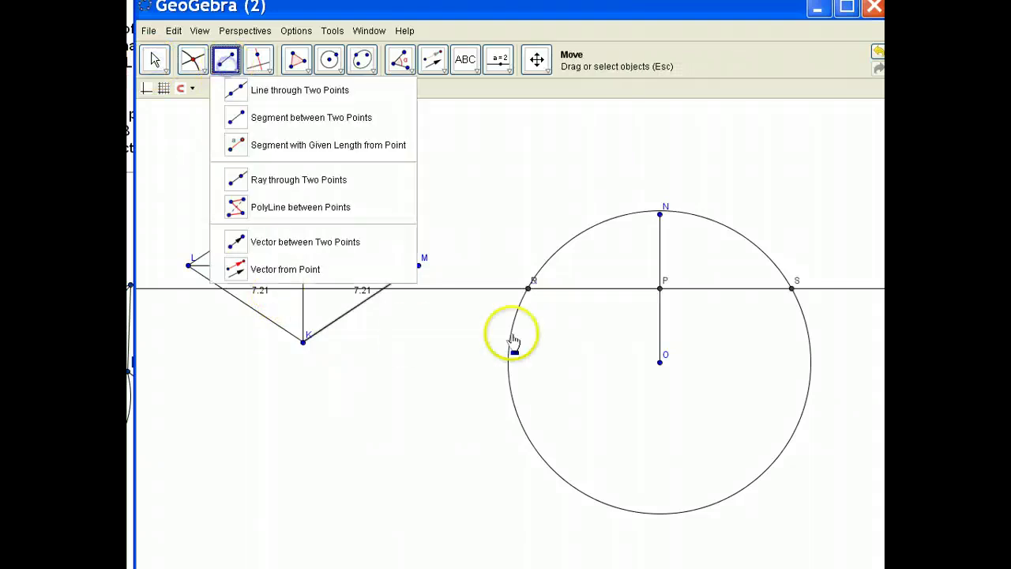
click(531, 289)
click(793, 289)
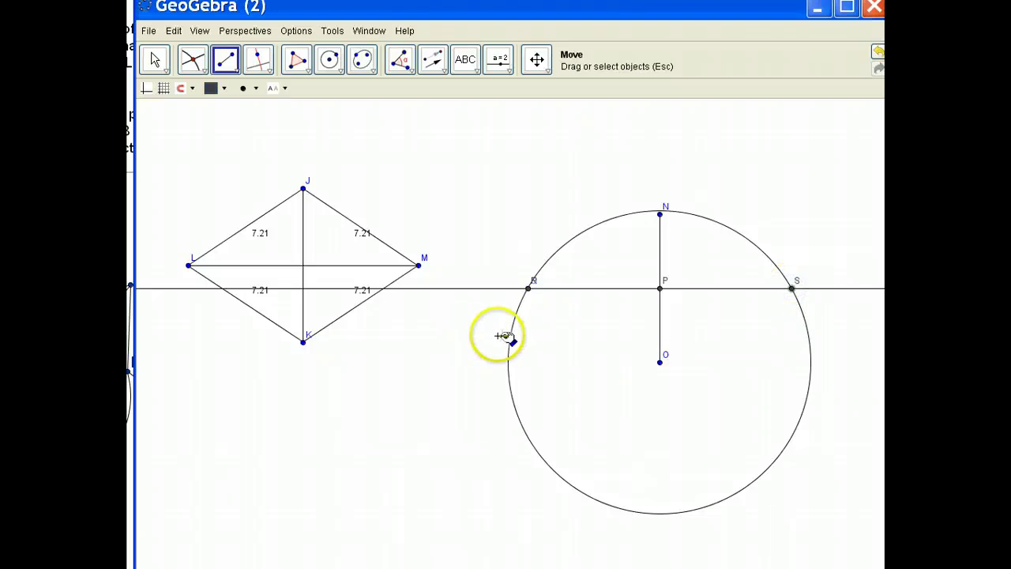
Step: Color intersection point S green
click(224, 95)
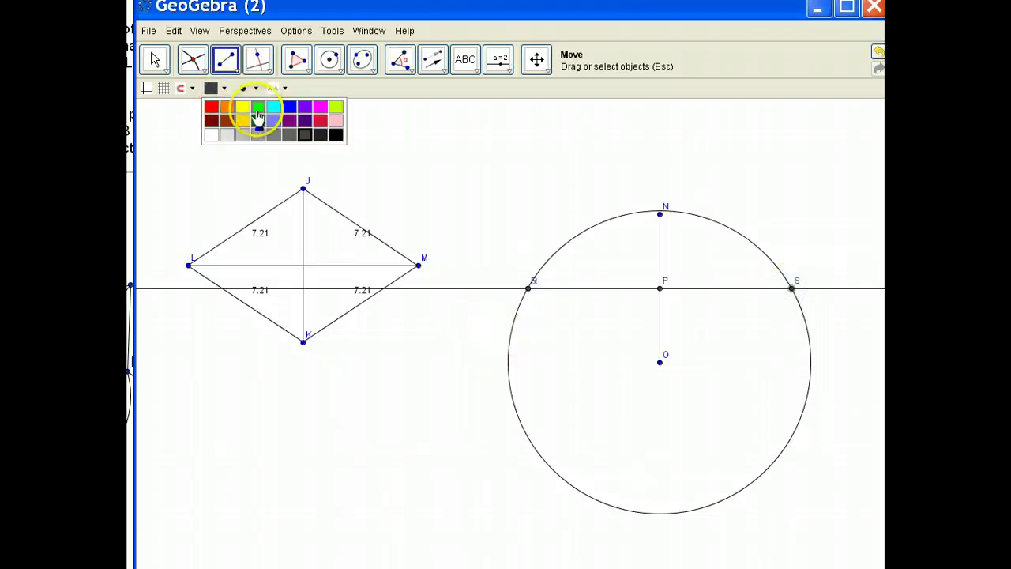
click(257, 106)
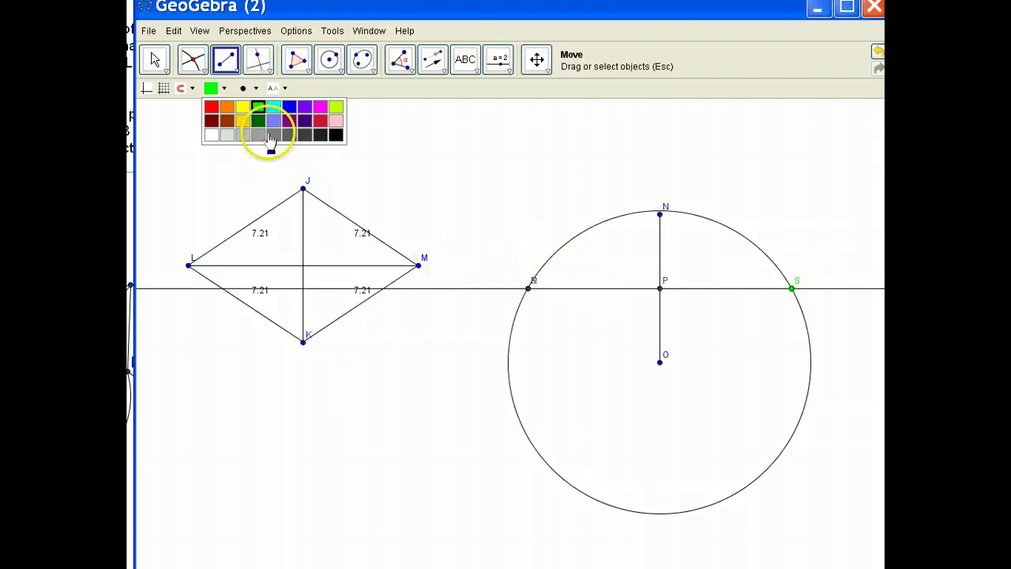
click(157, 69)
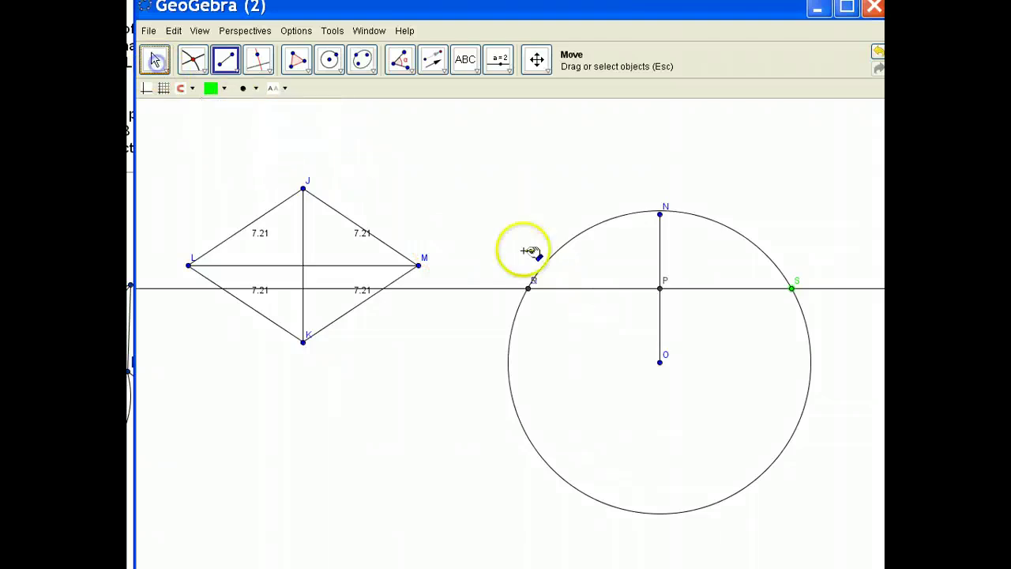
Step: Delete the perpendicular line through P and draw a segment from R to S in its place
click(597, 290)
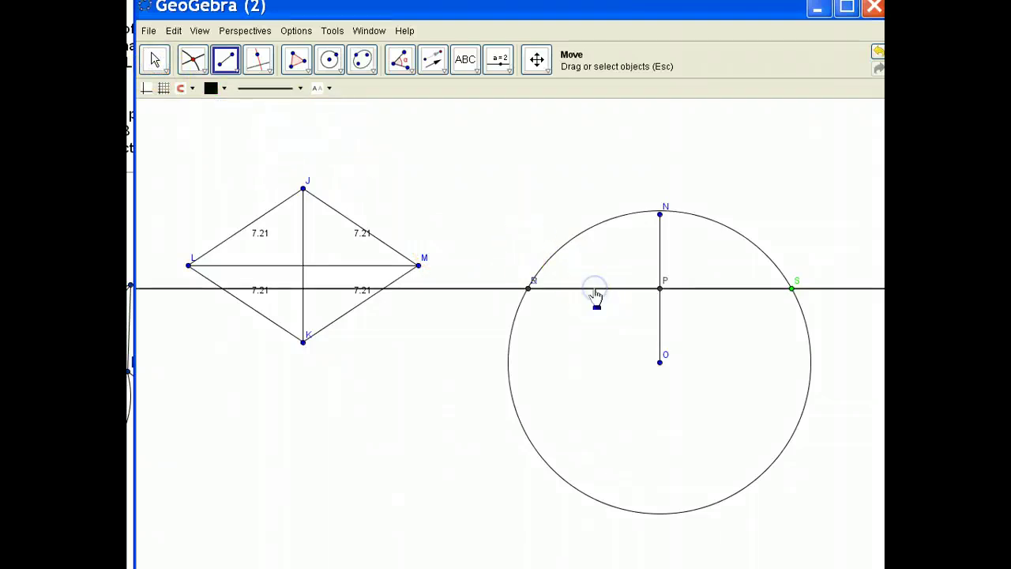
click(459, 347)
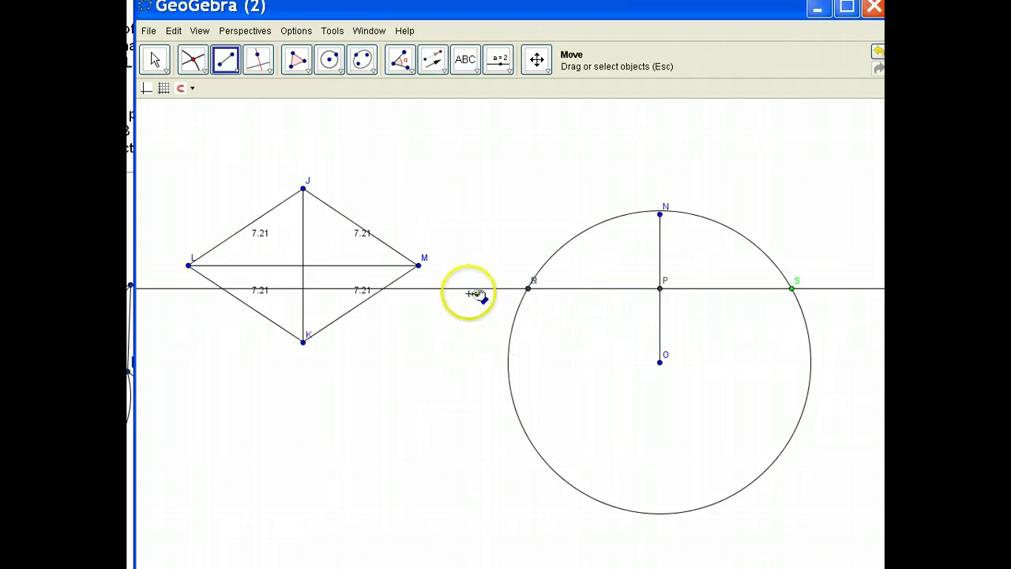
click(469, 290)
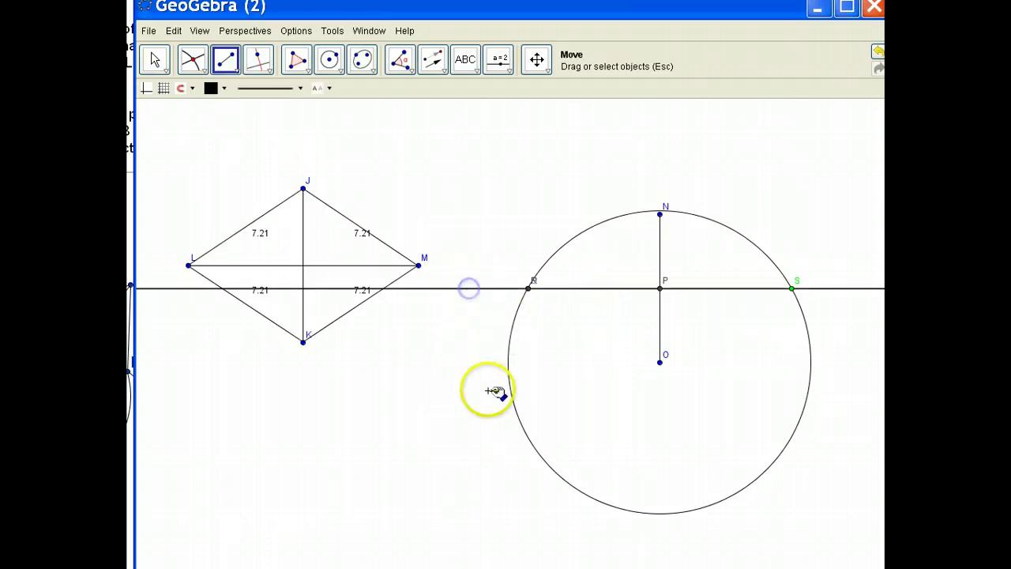
click(487, 292)
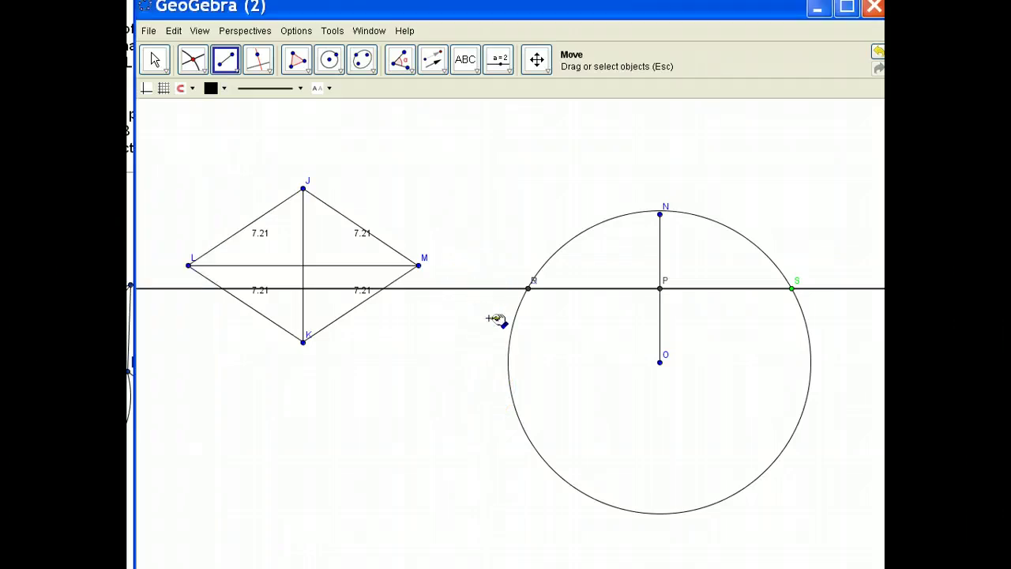
key(Delete)
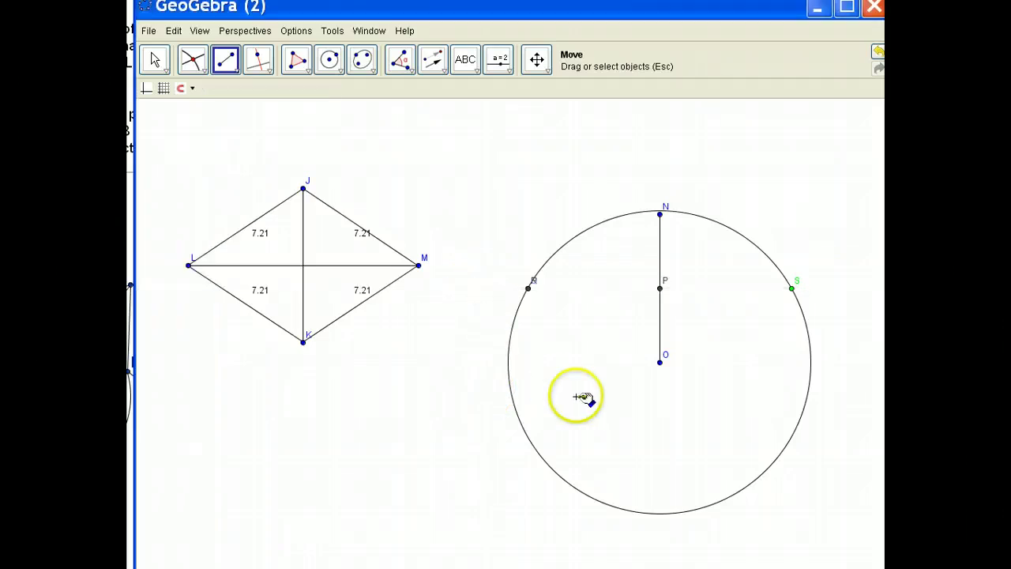
click(228, 64)
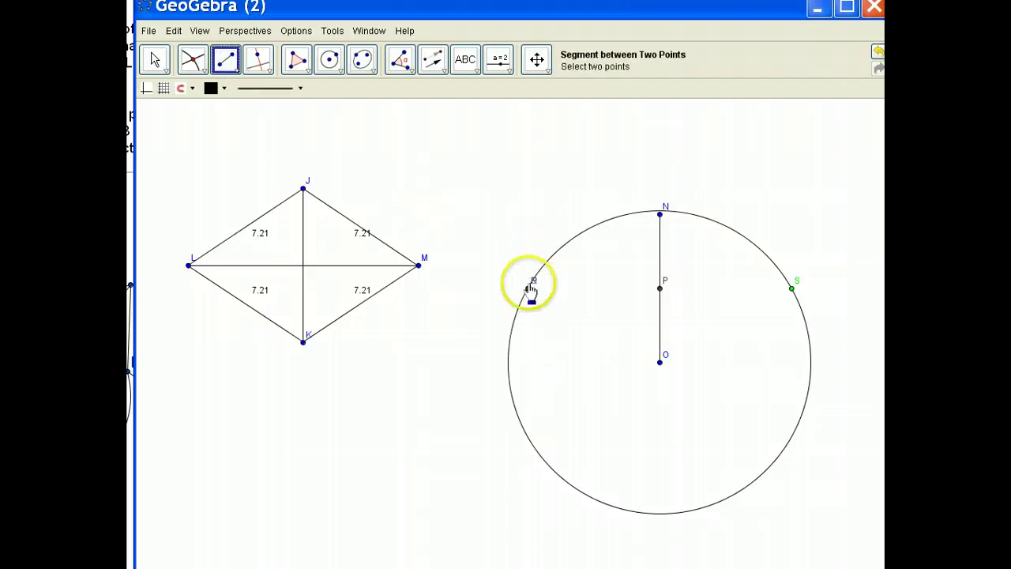
click(791, 289)
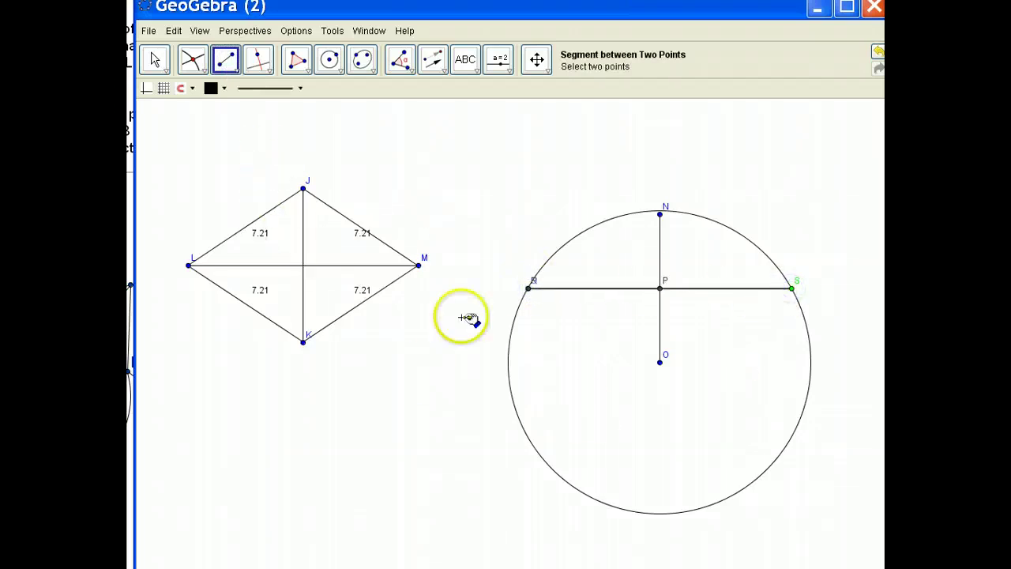
Step: Undo the stray point on the circle, the segment RS and the deletion of the perpendicular line
click(156, 65)
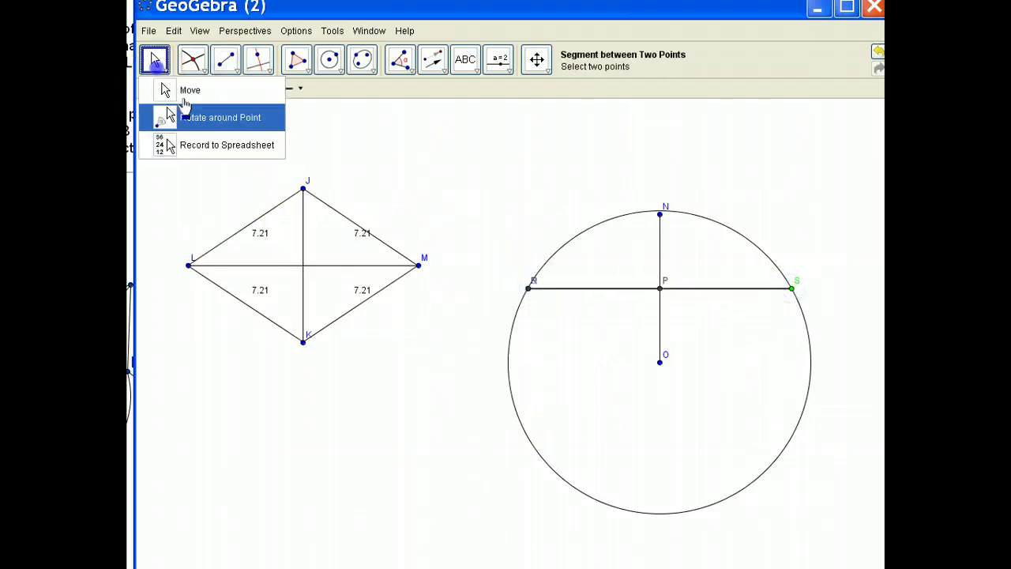
click(592, 237)
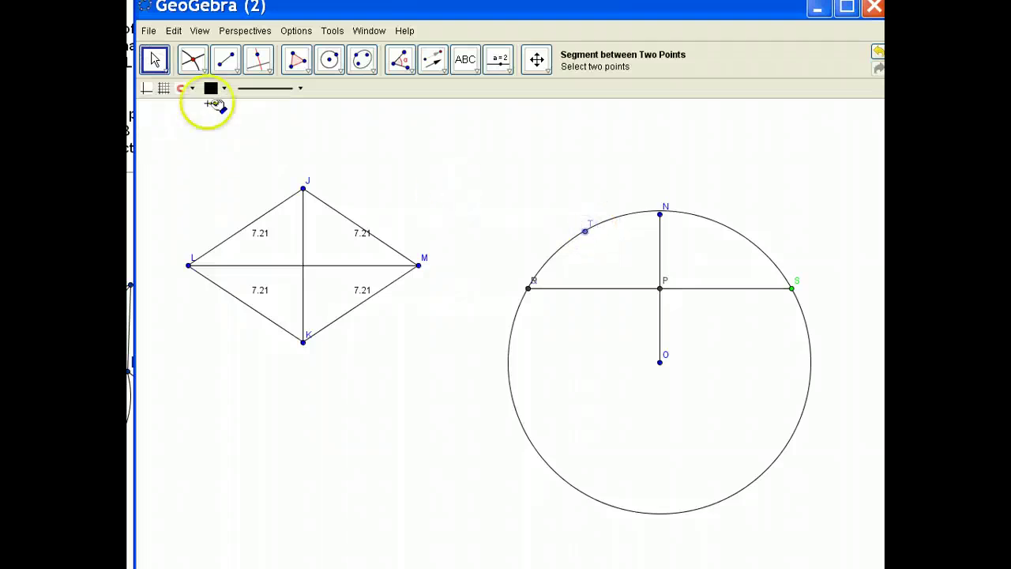
key(ctrl+z)
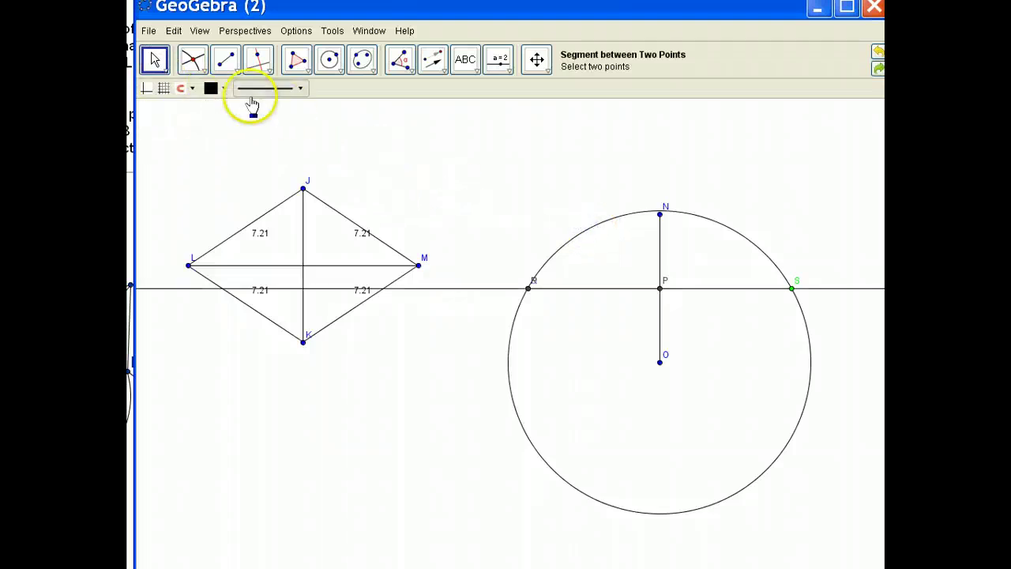
Step: Delete the circle and the perpendicular line through P, and hide the label of point R
click(157, 63)
click(586, 235)
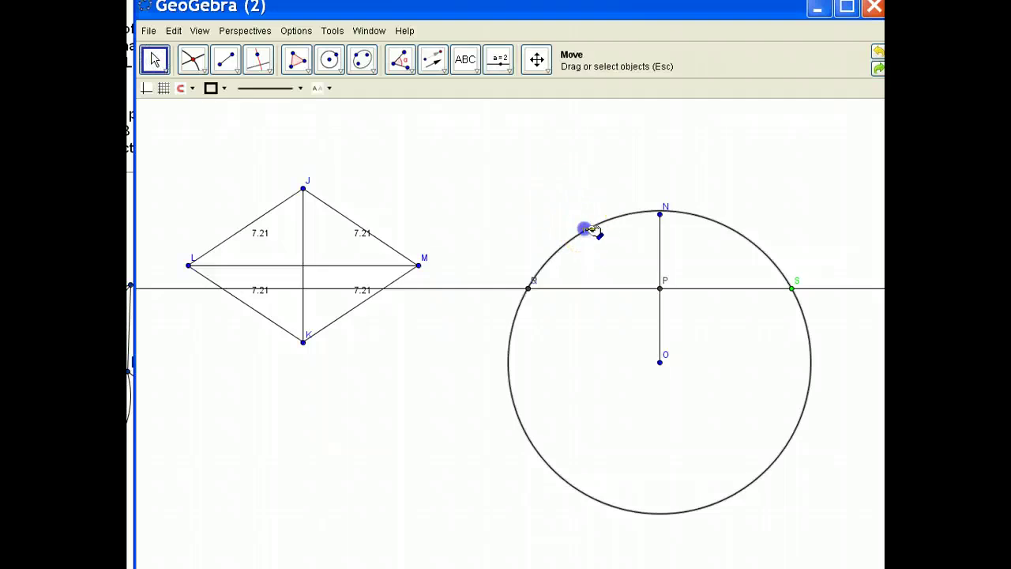
key(Delete)
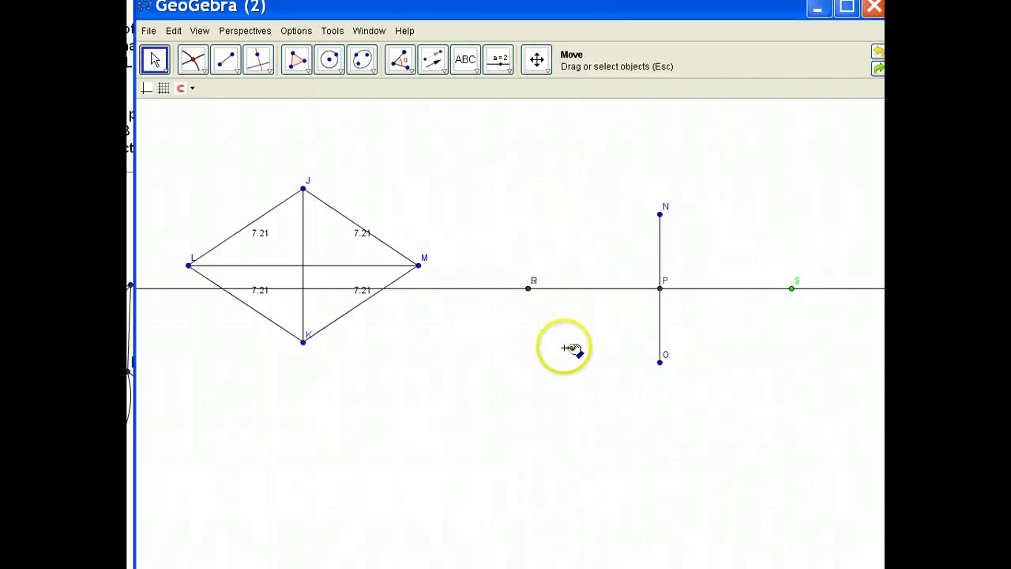
click(466, 288)
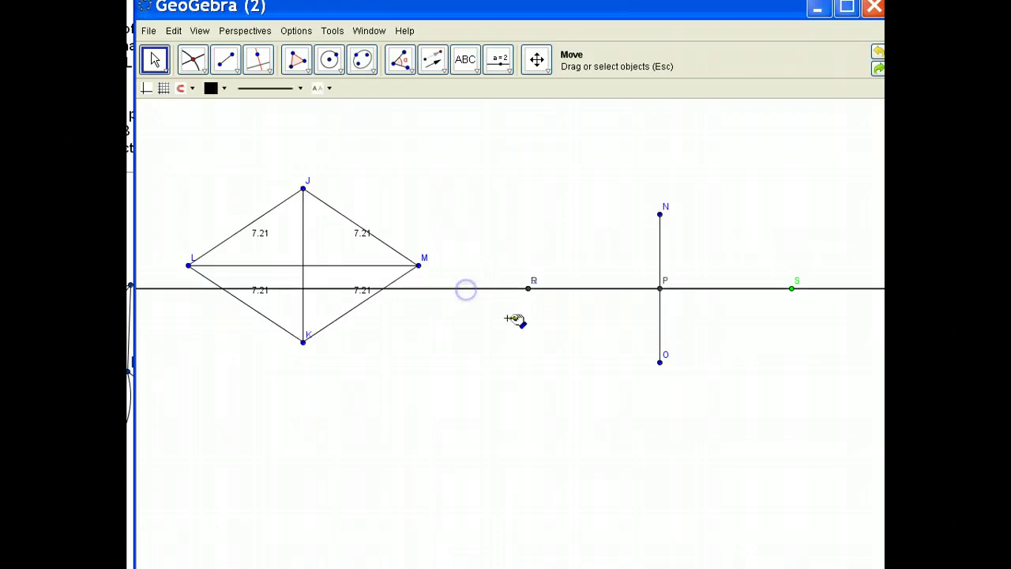
key(Delete)
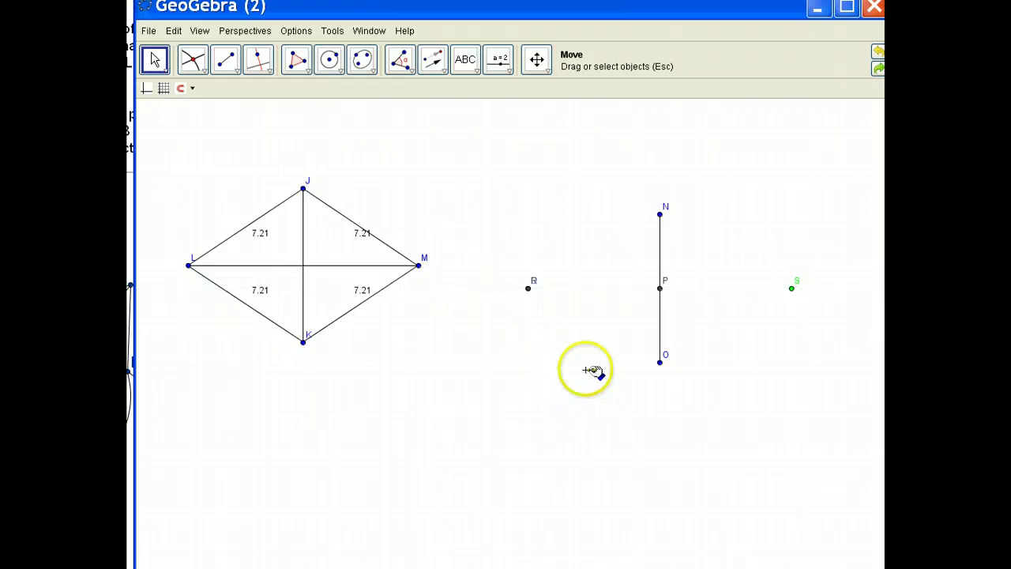
right_click(535, 286)
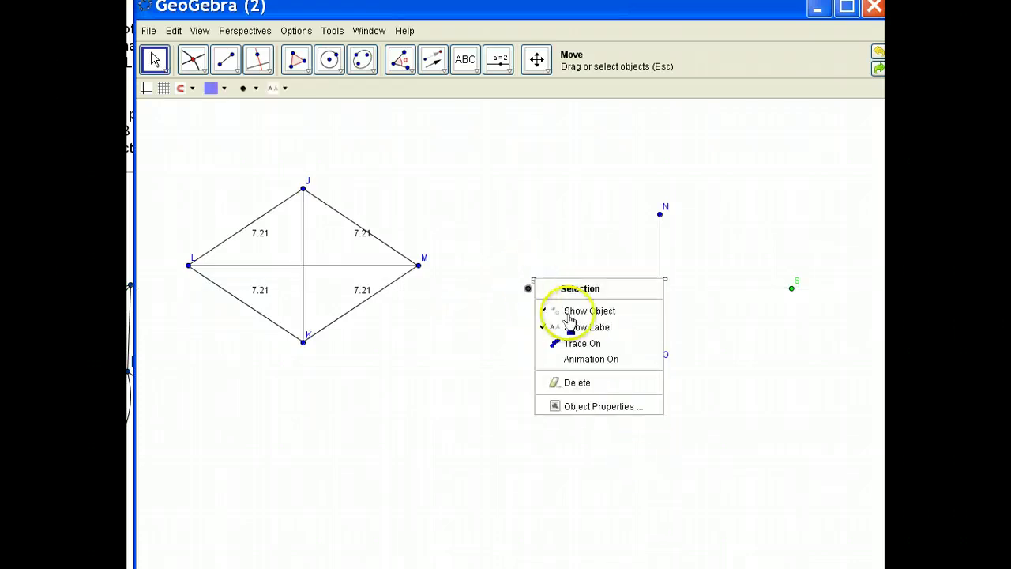
click(580, 325)
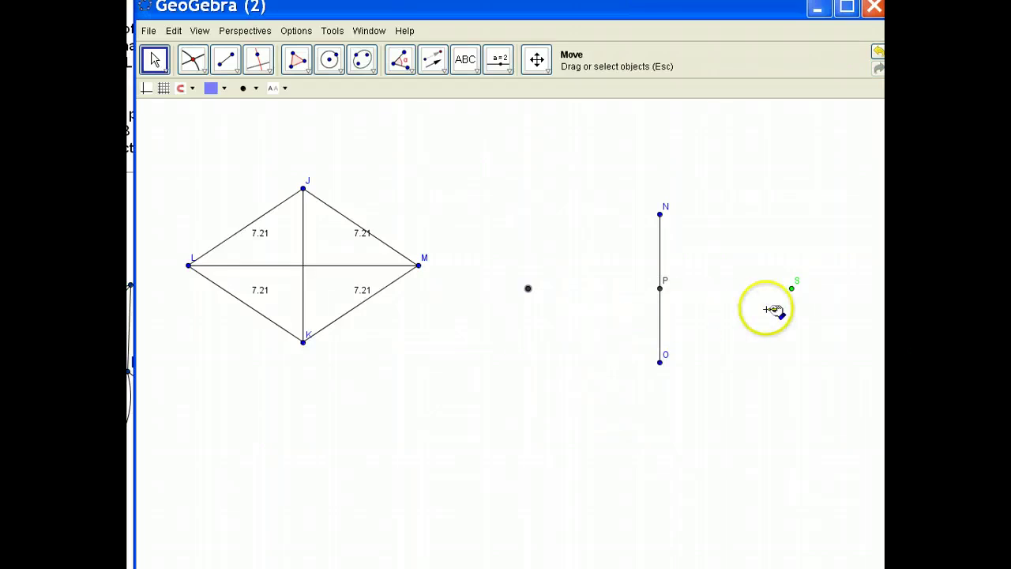
Step: Draw the four side segments of the rhombus connecting points R, N, S and O
click(226, 60)
click(529, 288)
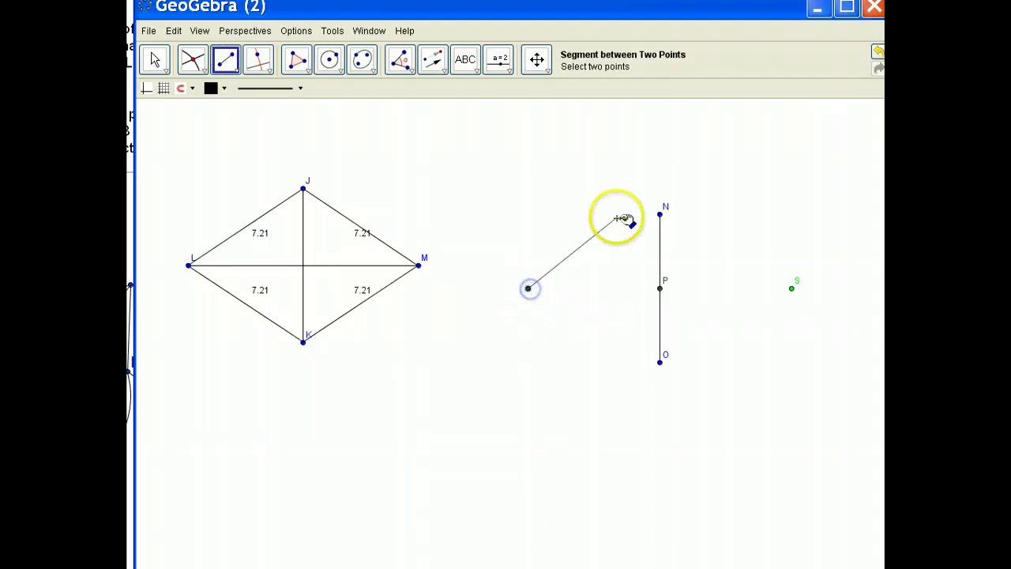
click(659, 216)
click(660, 216)
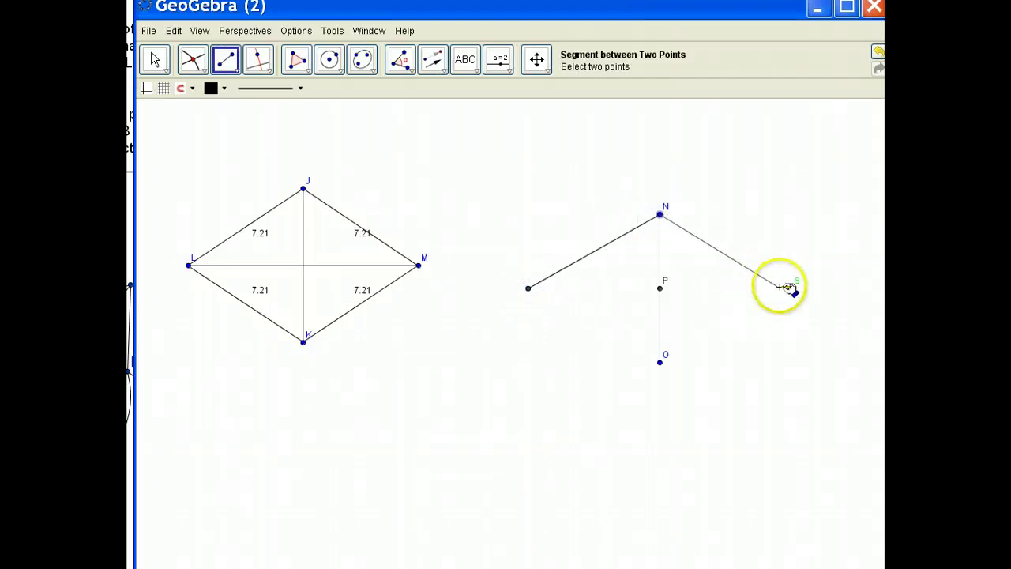
click(793, 290)
click(792, 289)
click(661, 362)
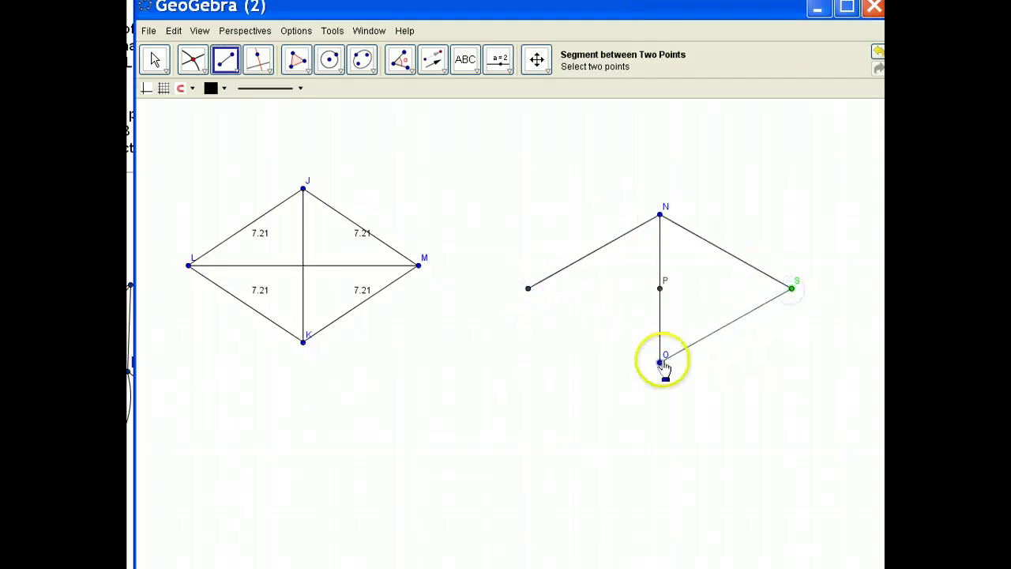
click(529, 289)
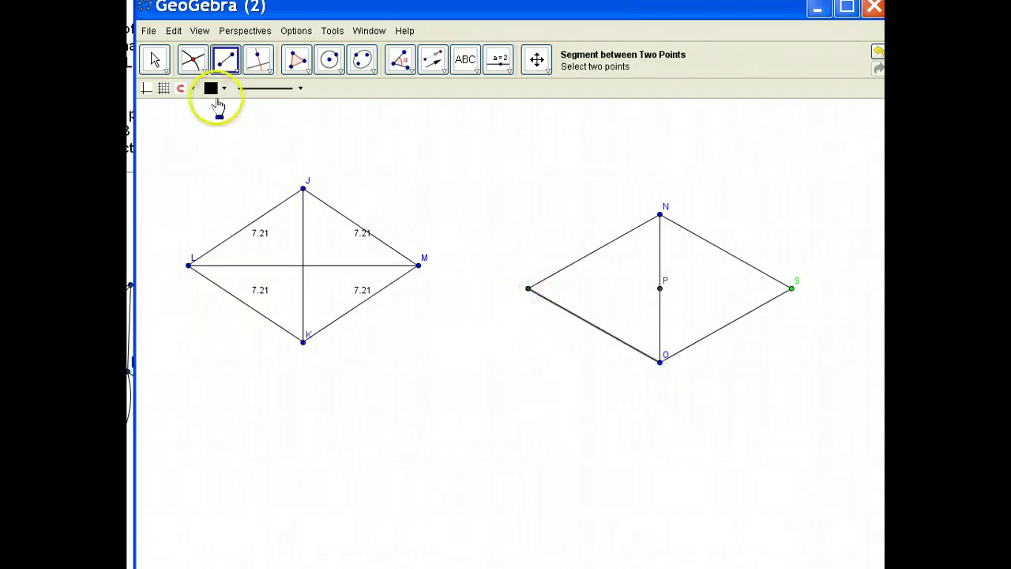
Step: Create a filled polygon over the rhombus through its vertices R, N, S and O
click(304, 68)
click(327, 90)
click(529, 289)
click(662, 217)
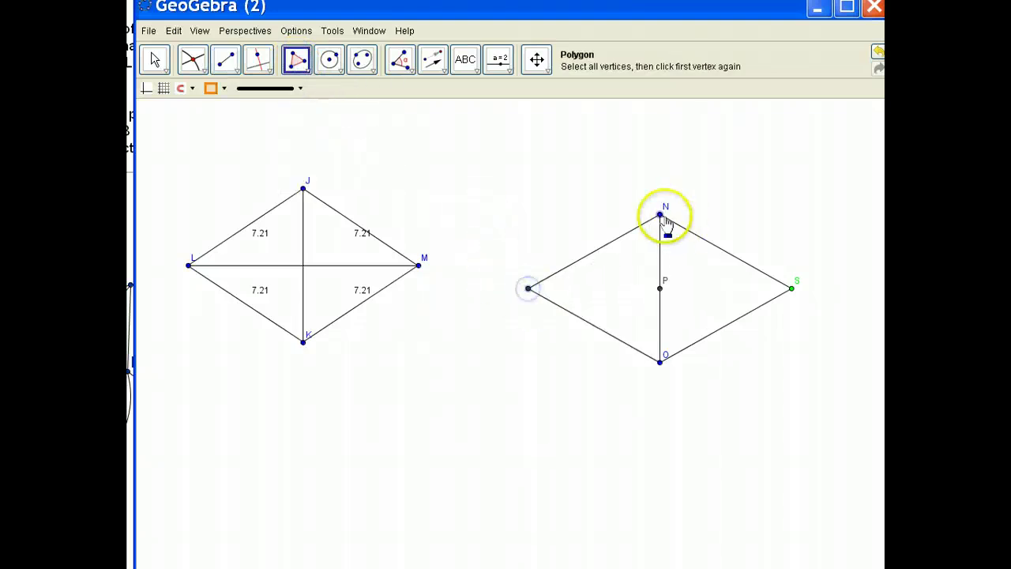
click(791, 289)
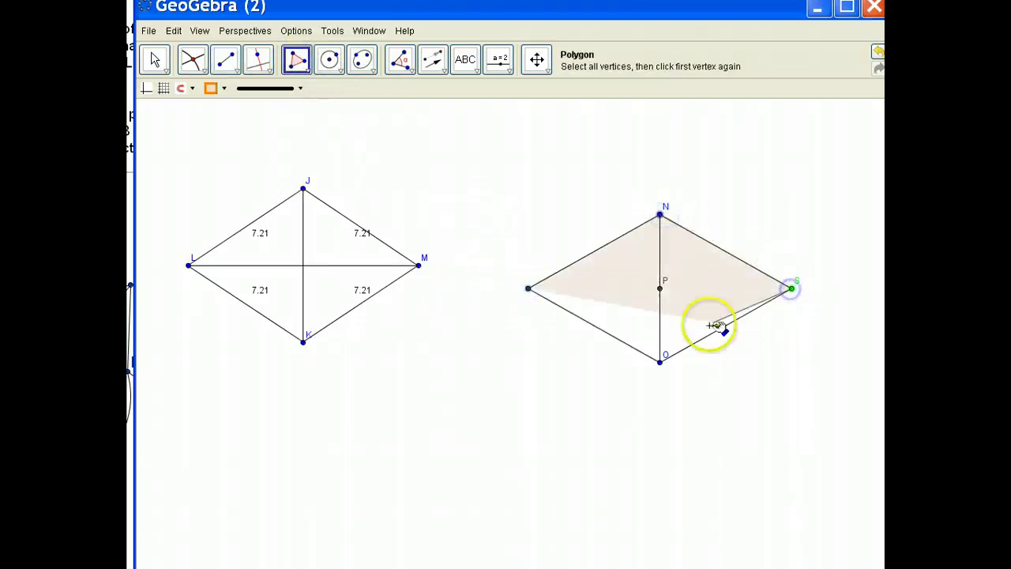
click(527, 288)
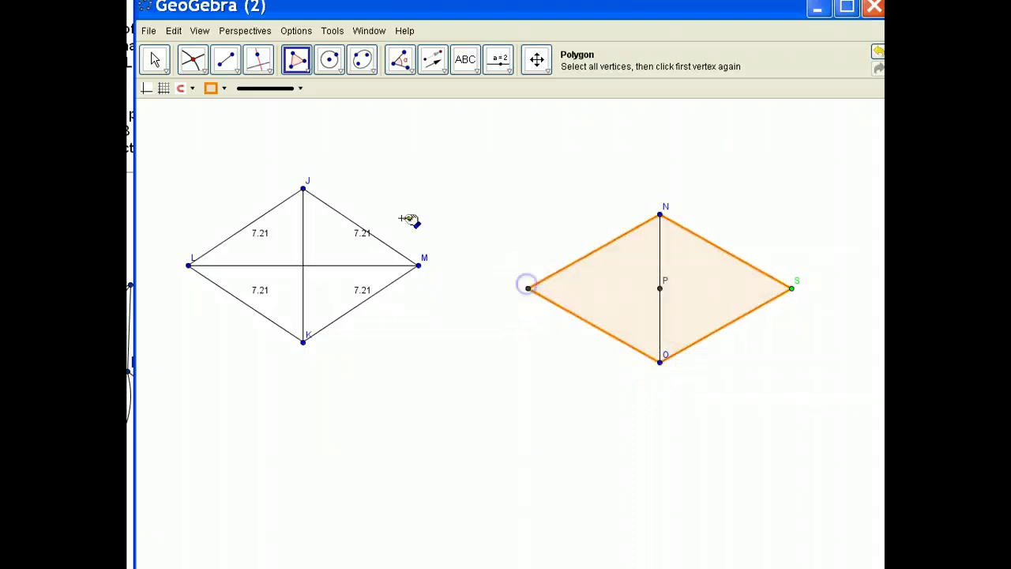
Step: Draw the horizontal diagonal of the rhombus as a segment from the unlabelled vertex to S
click(203, 66)
click(225, 61)
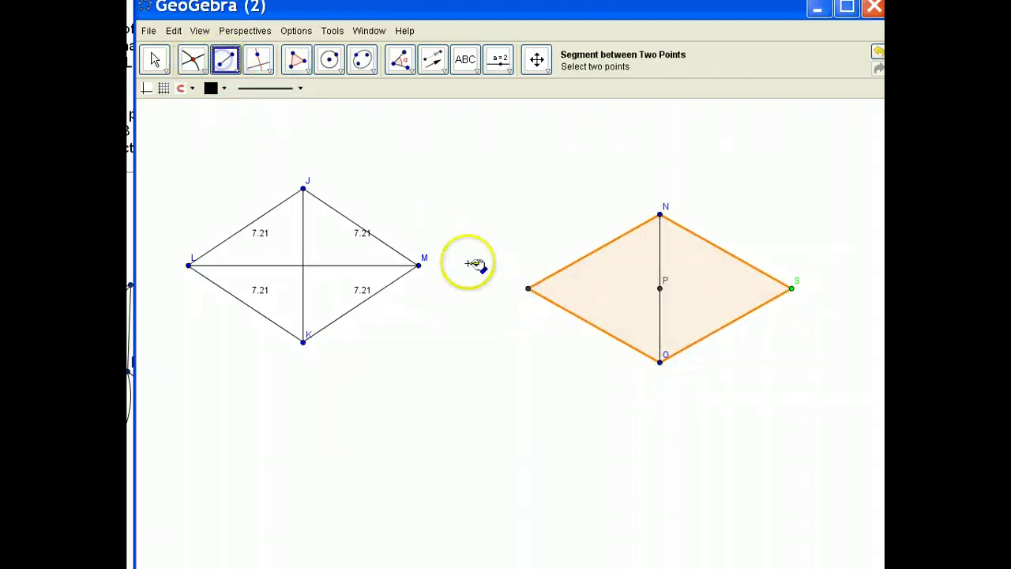
click(528, 289)
click(791, 290)
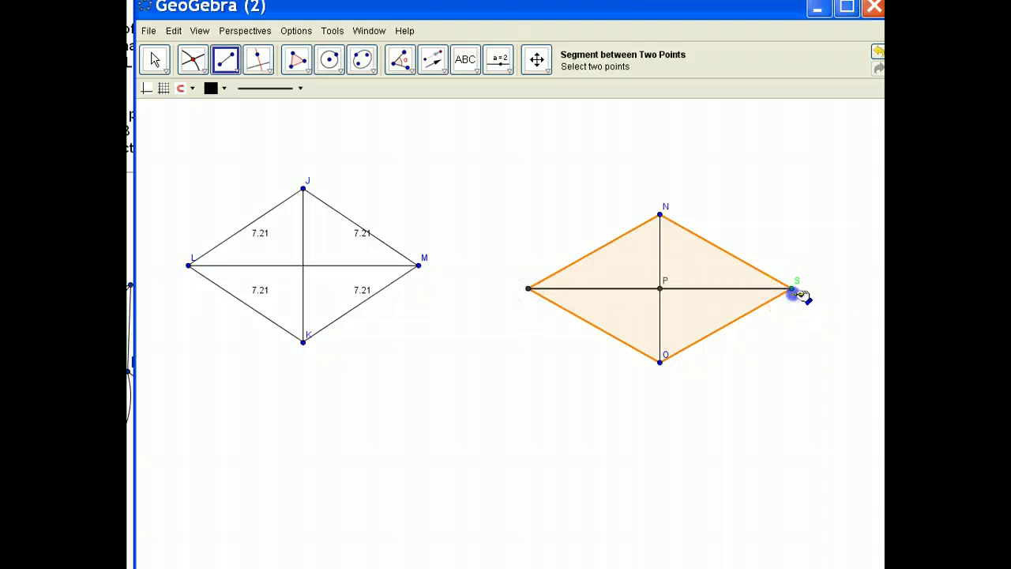
Step: Move vertex N upward and slightly to the right to test that the rhombus holds its shape
click(155, 59)
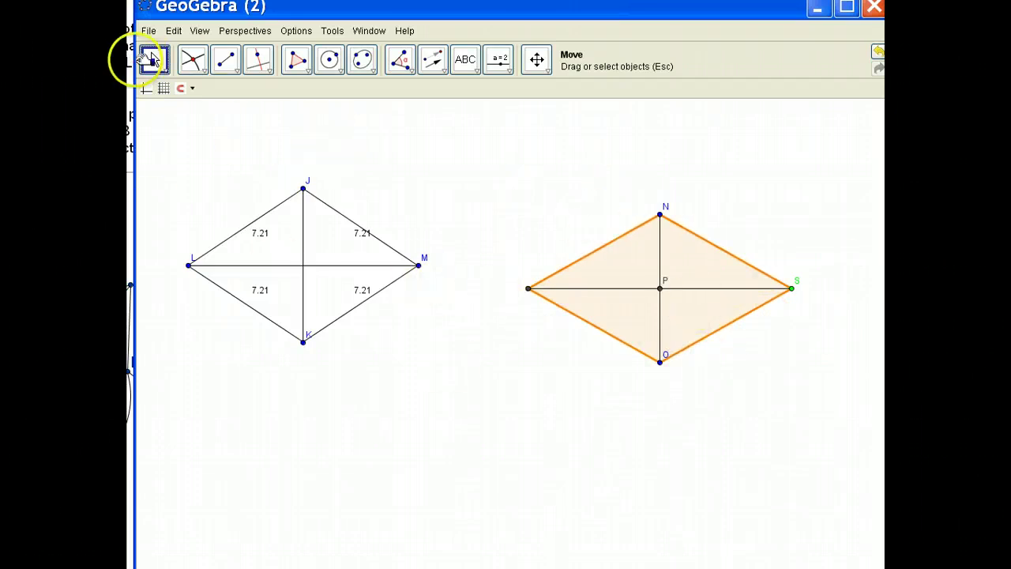
click(789, 353)
drag(660, 217, 677, 169)
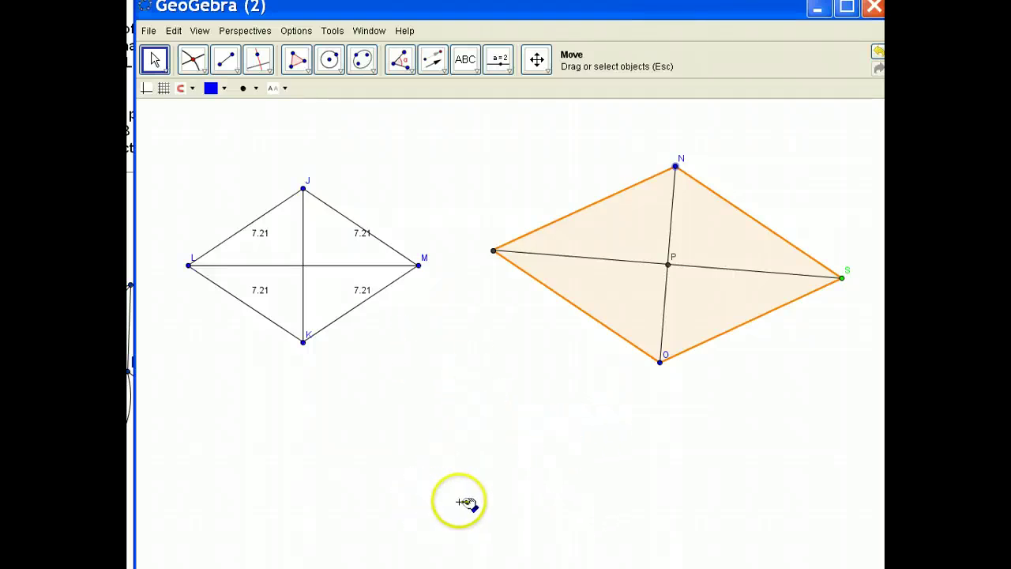
Step: Draw a vertical segment in an empty area below the two rhombi
click(536, 60)
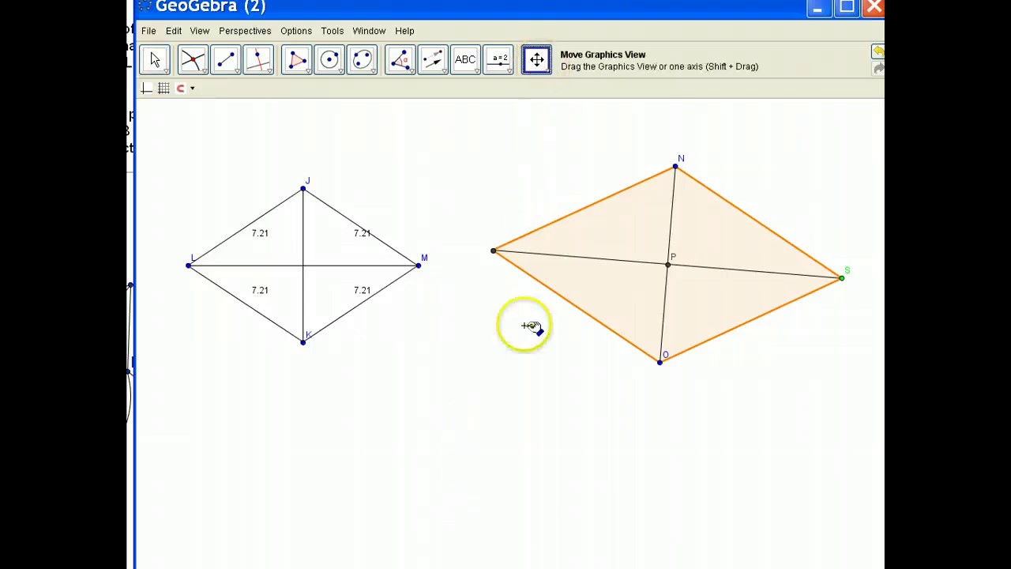
drag(505, 465, 515, 201)
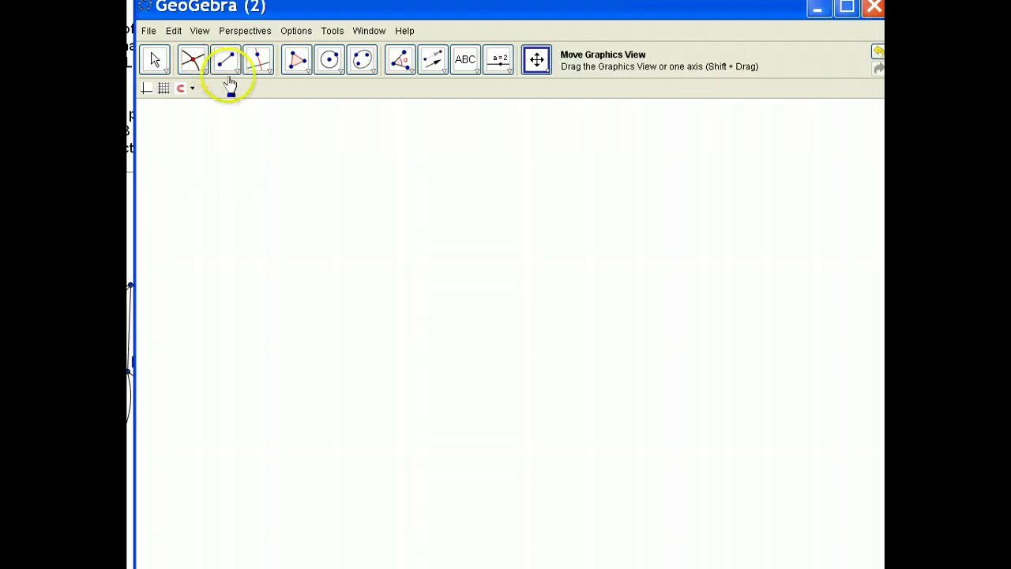
click(226, 64)
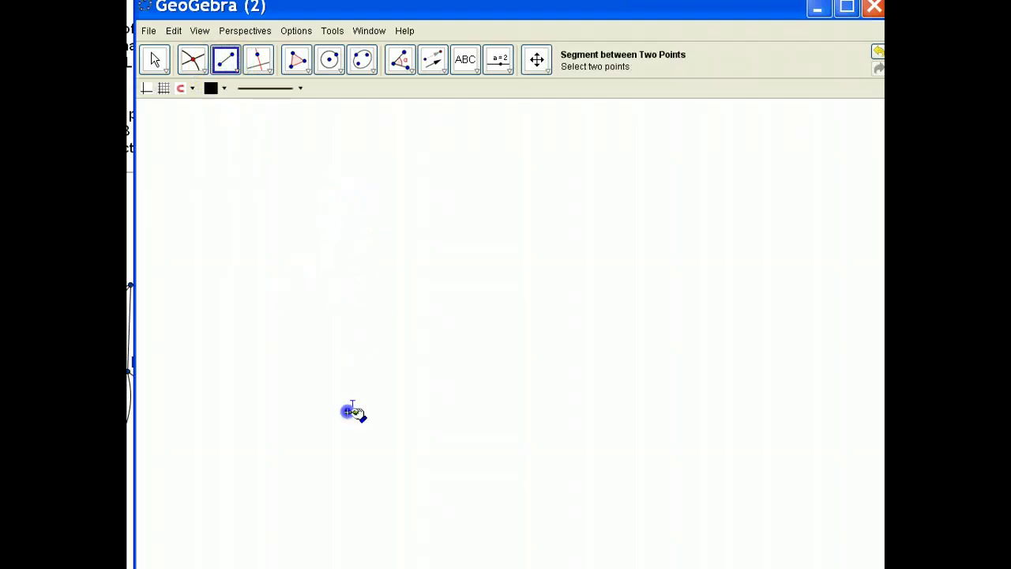
click(348, 195)
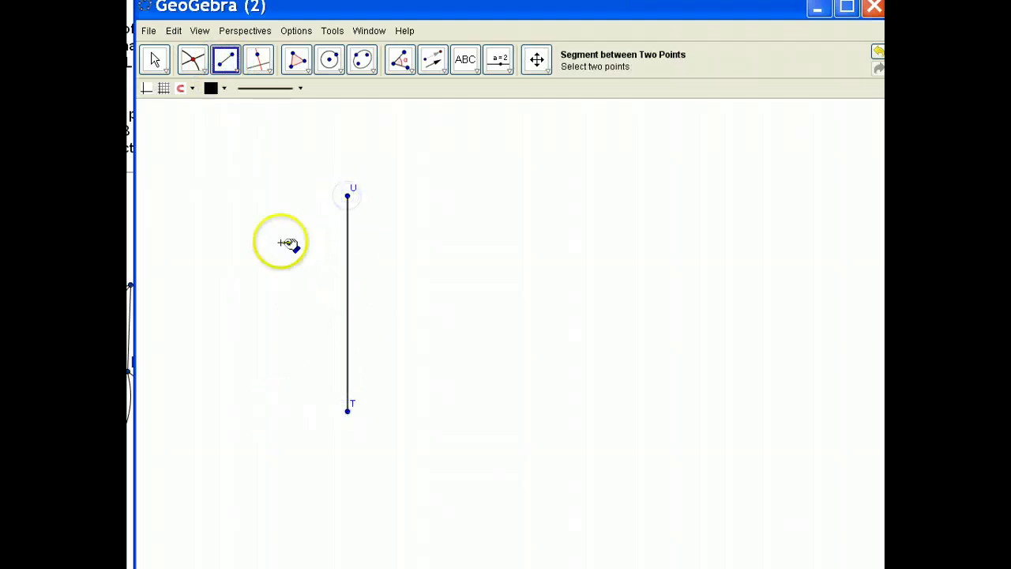
Step: Construct the midpoint of the vertical segment UT
click(202, 71)
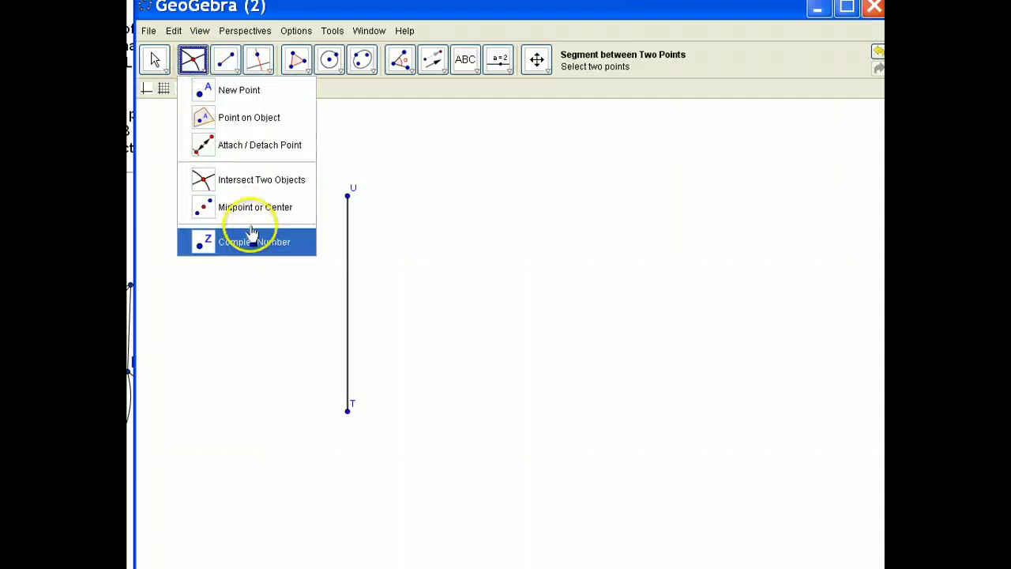
click(253, 202)
click(347, 289)
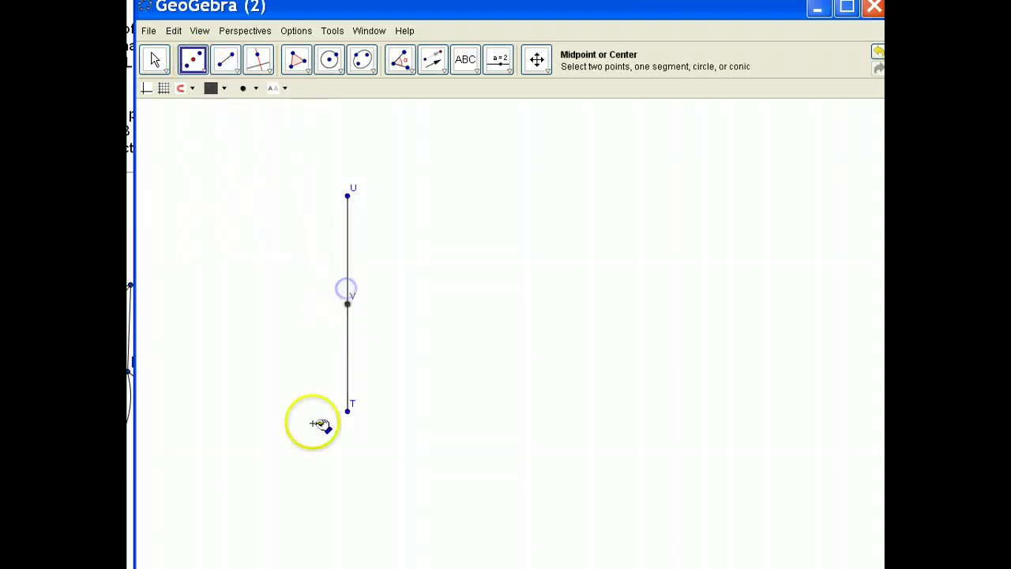
Step: Construct a line perpendicular to segment UT through its midpoint V
click(271, 79)
click(276, 91)
click(348, 248)
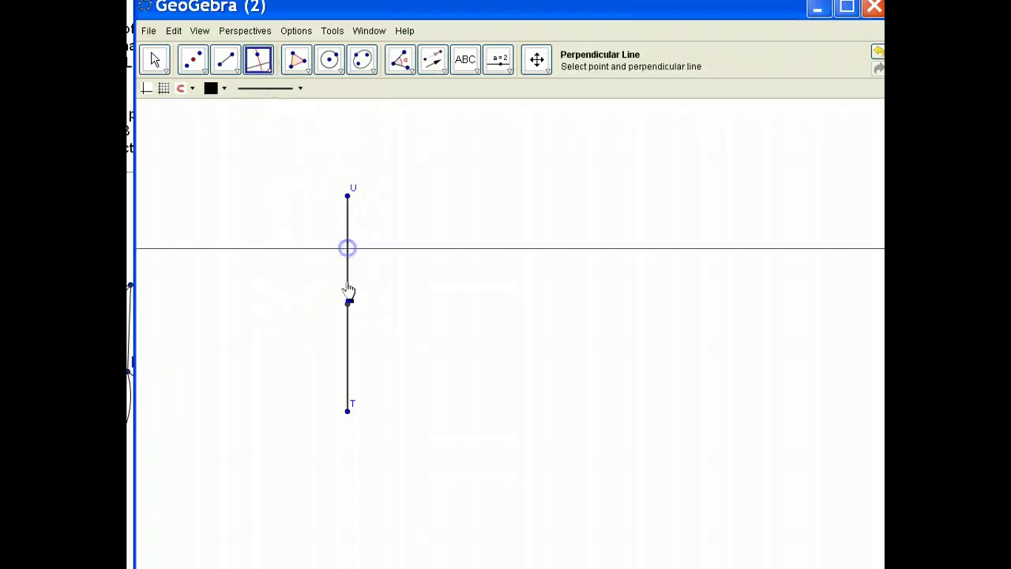
click(347, 300)
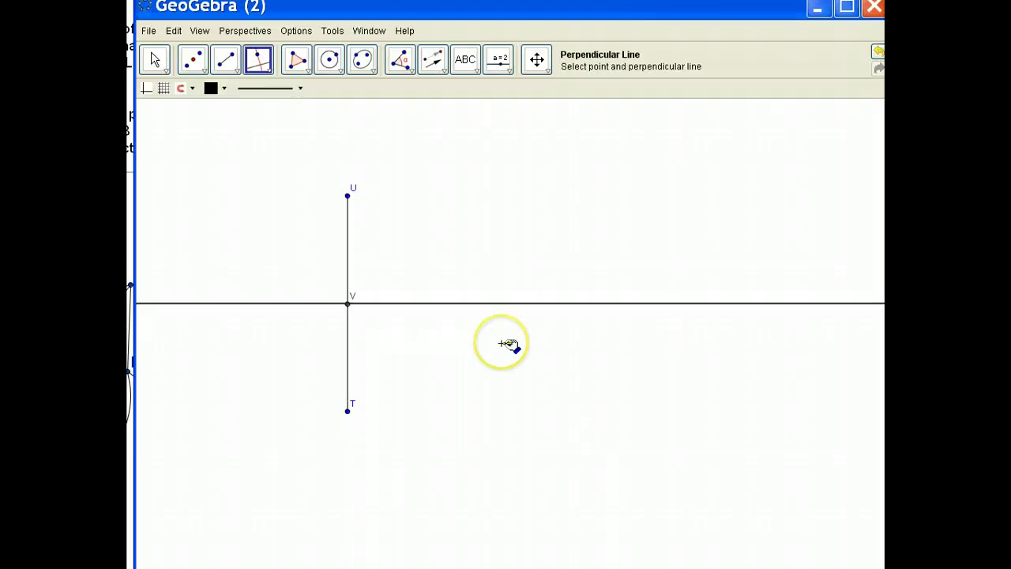
Step: Place two points on the perpendicular line, one close to V on its left and one farther away on its right
click(203, 71)
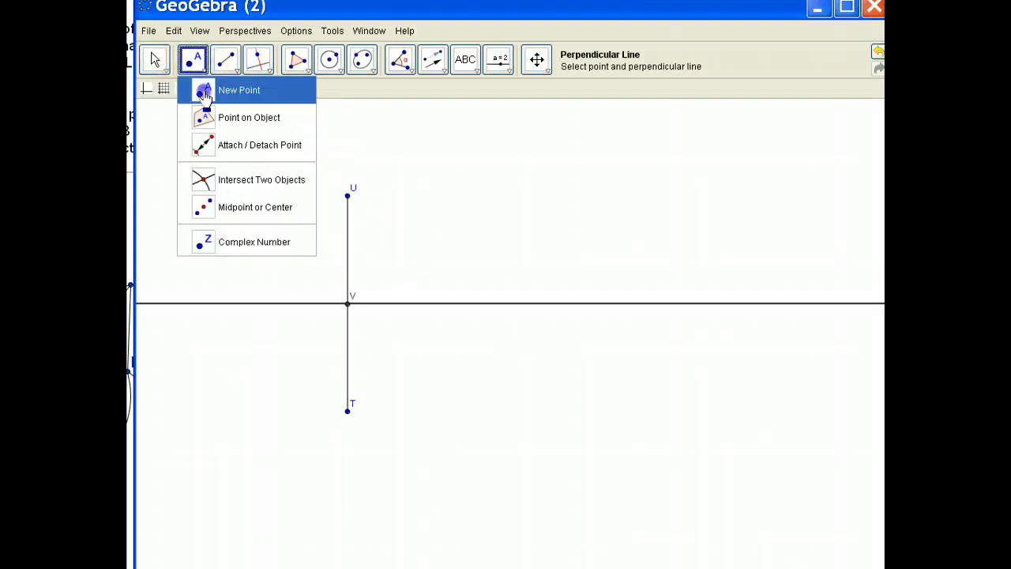
click(209, 90)
click(268, 304)
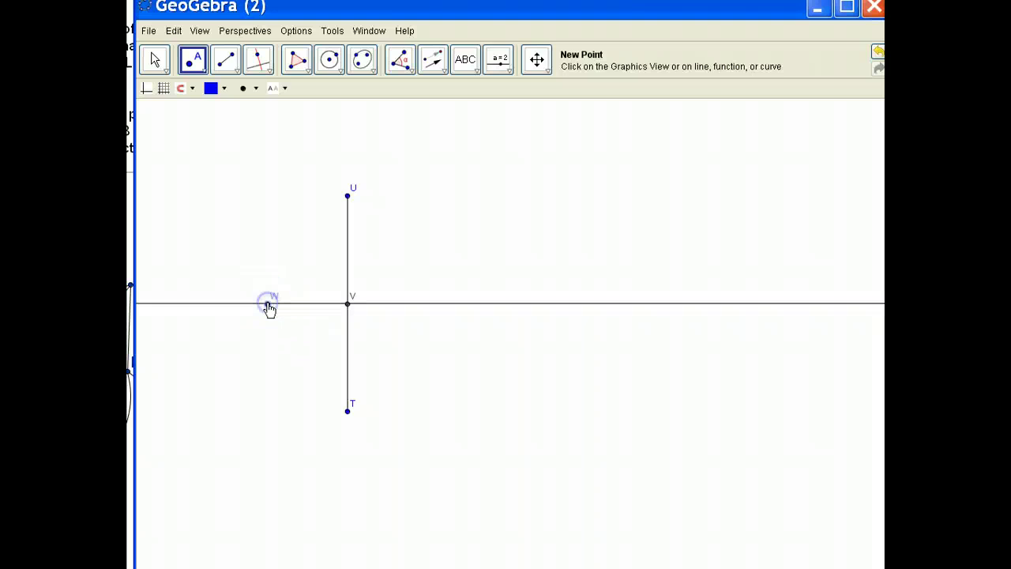
click(554, 304)
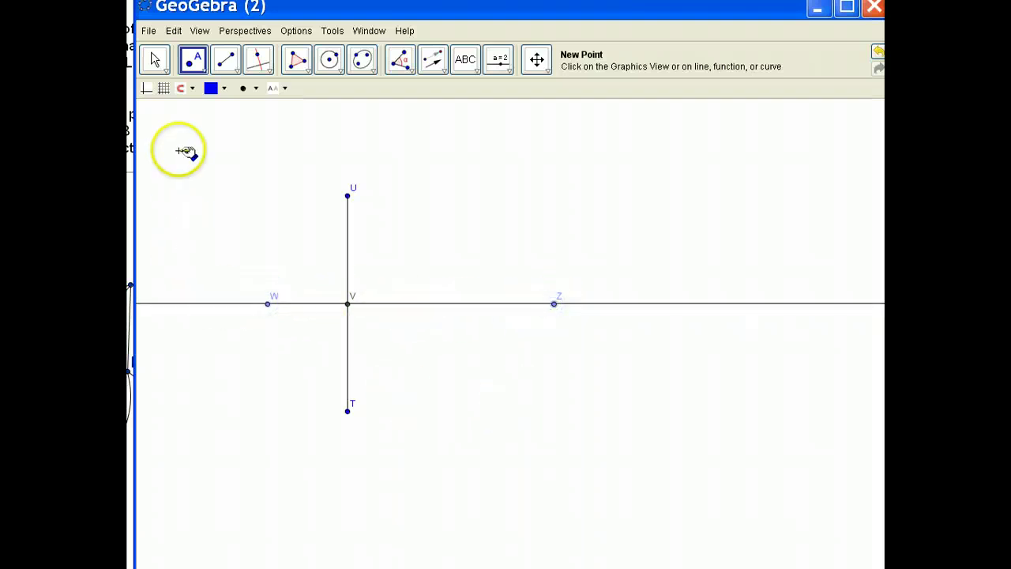
Step: Draw the four side segments of the kite connecting points W, U, Z and T
click(225, 59)
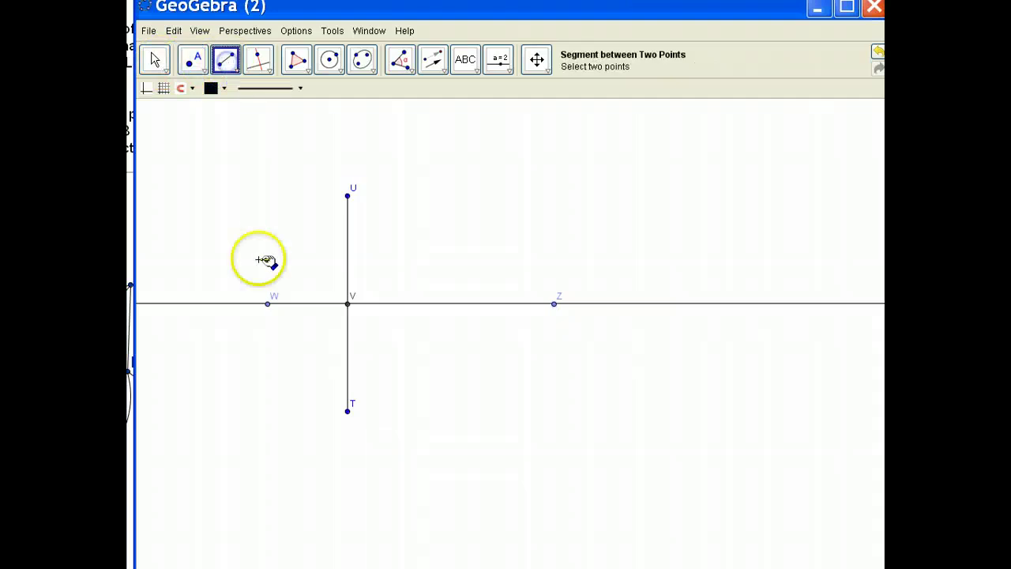
click(268, 303)
click(348, 196)
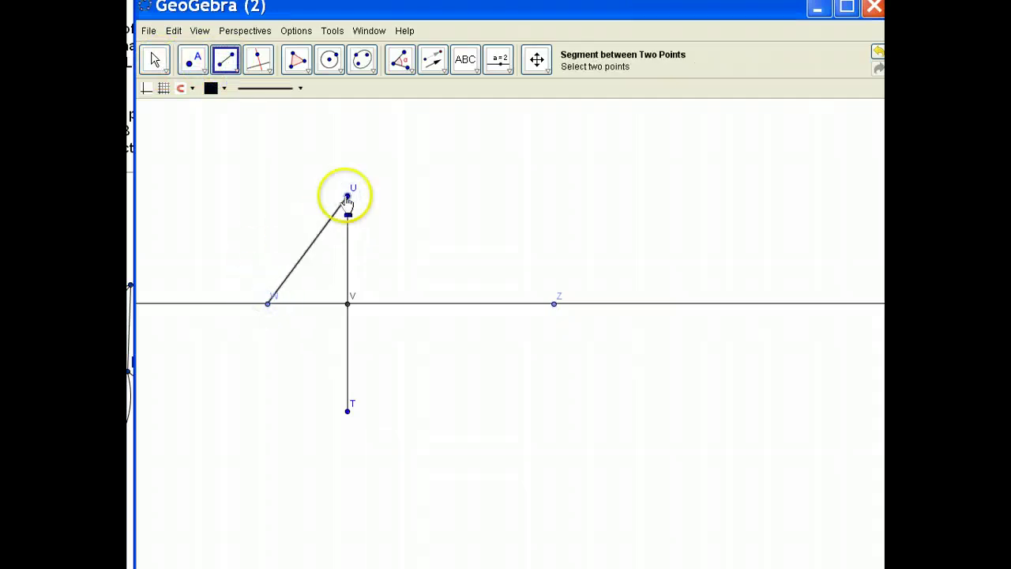
click(348, 196)
click(554, 304)
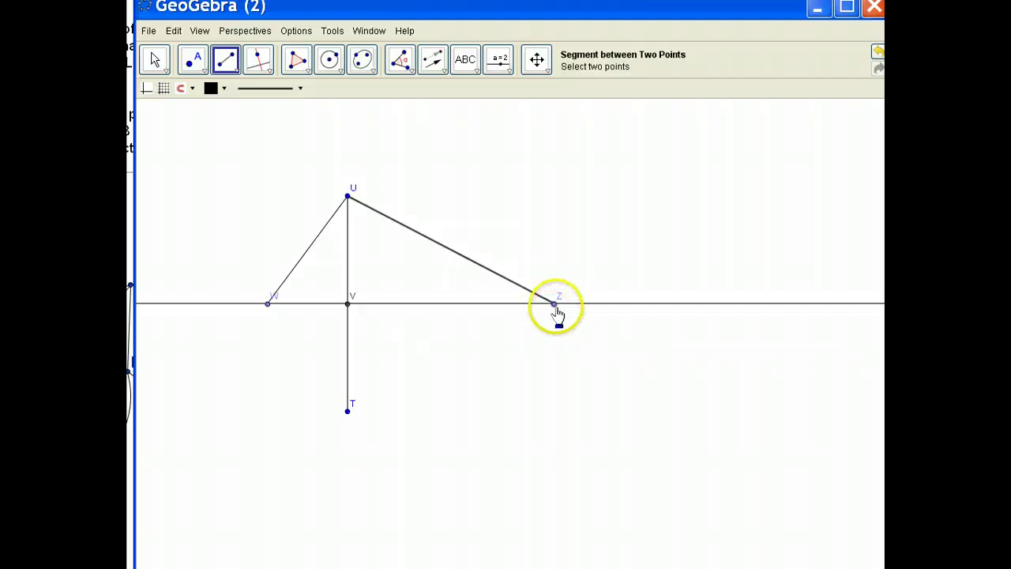
click(555, 305)
click(348, 411)
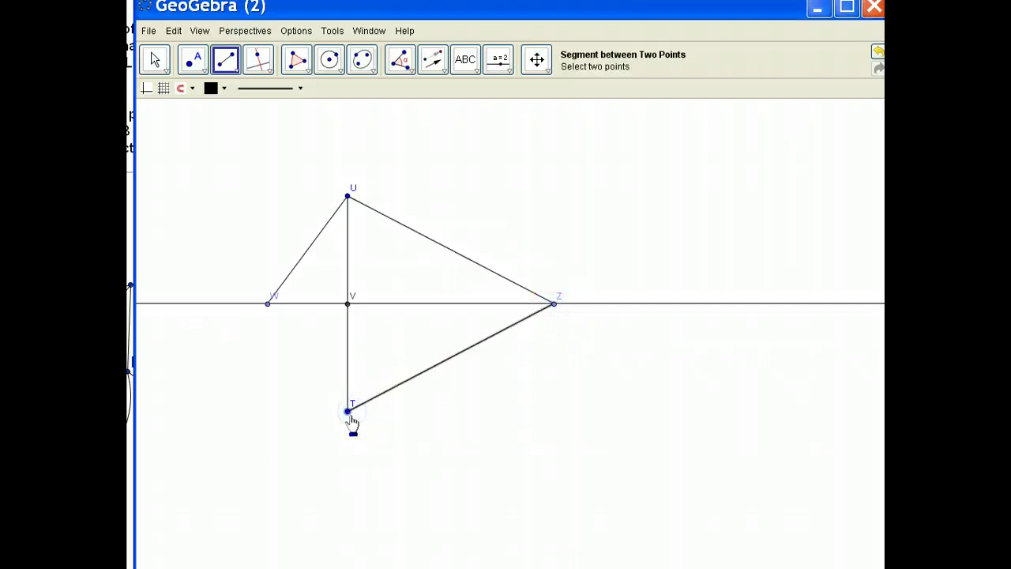
click(349, 411)
click(268, 303)
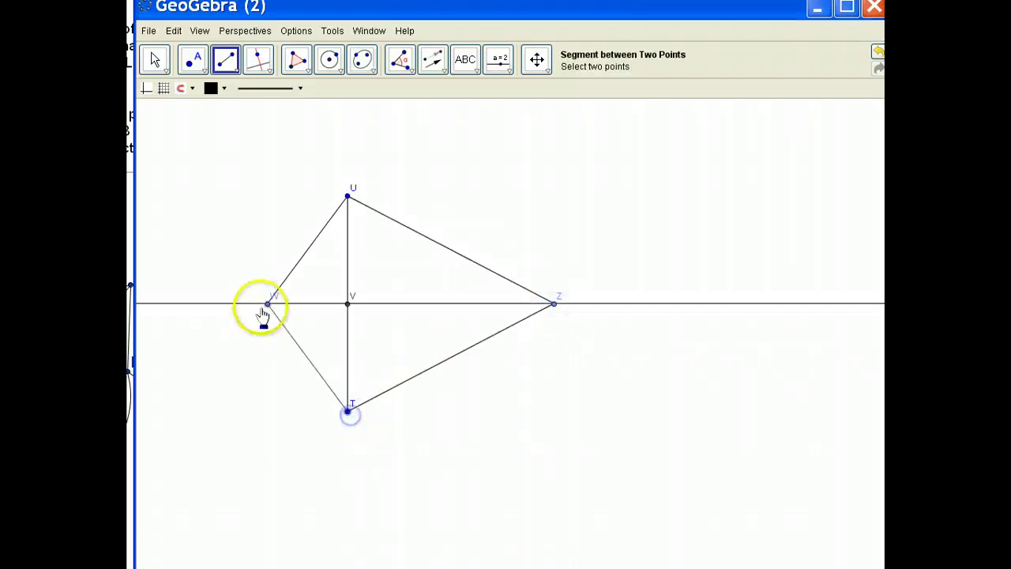
Step: Create a filled polygon over the kite through its vertices W, U, Z and T
click(296, 61)
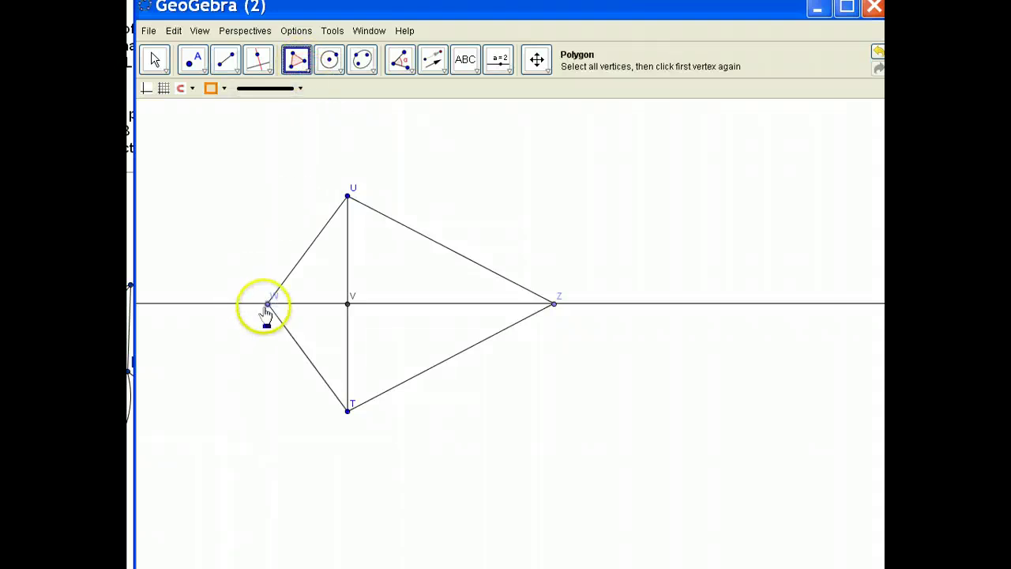
click(347, 197)
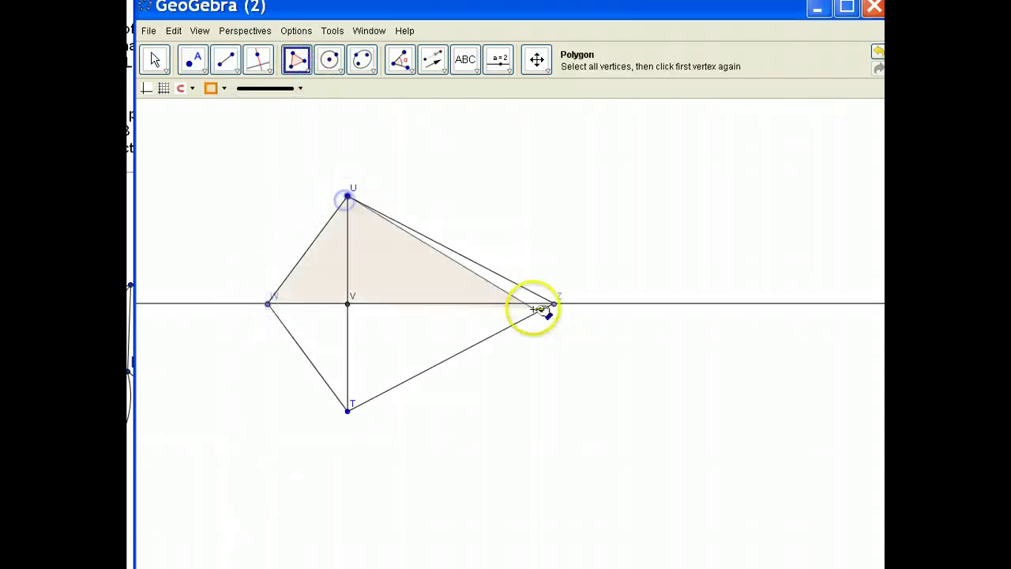
click(553, 304)
click(349, 412)
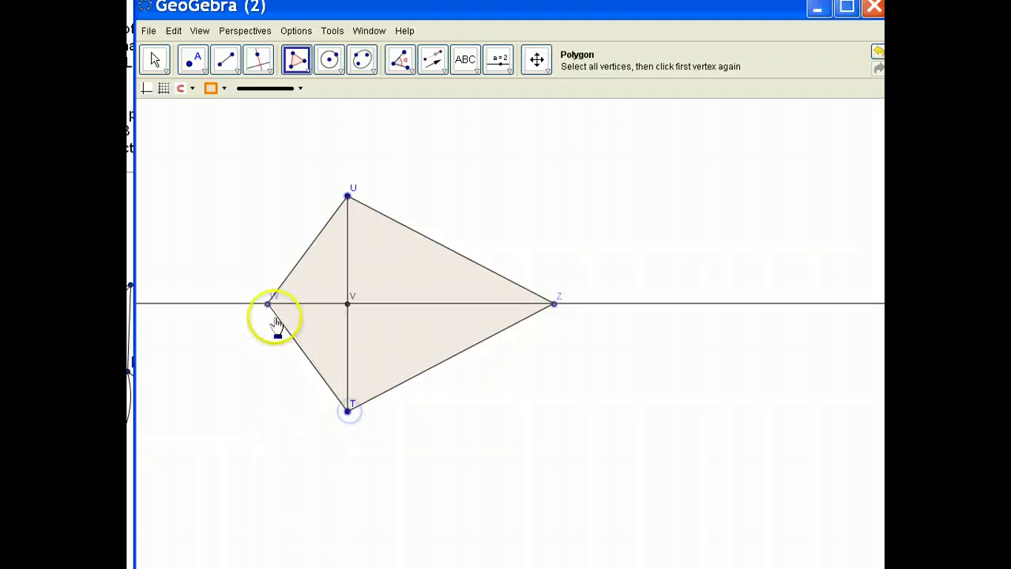
click(269, 303)
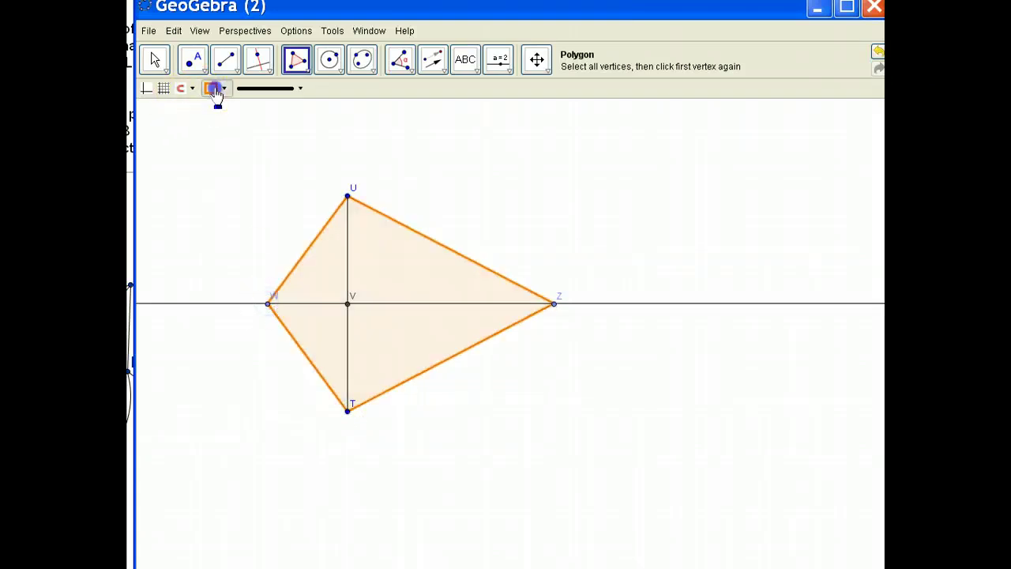